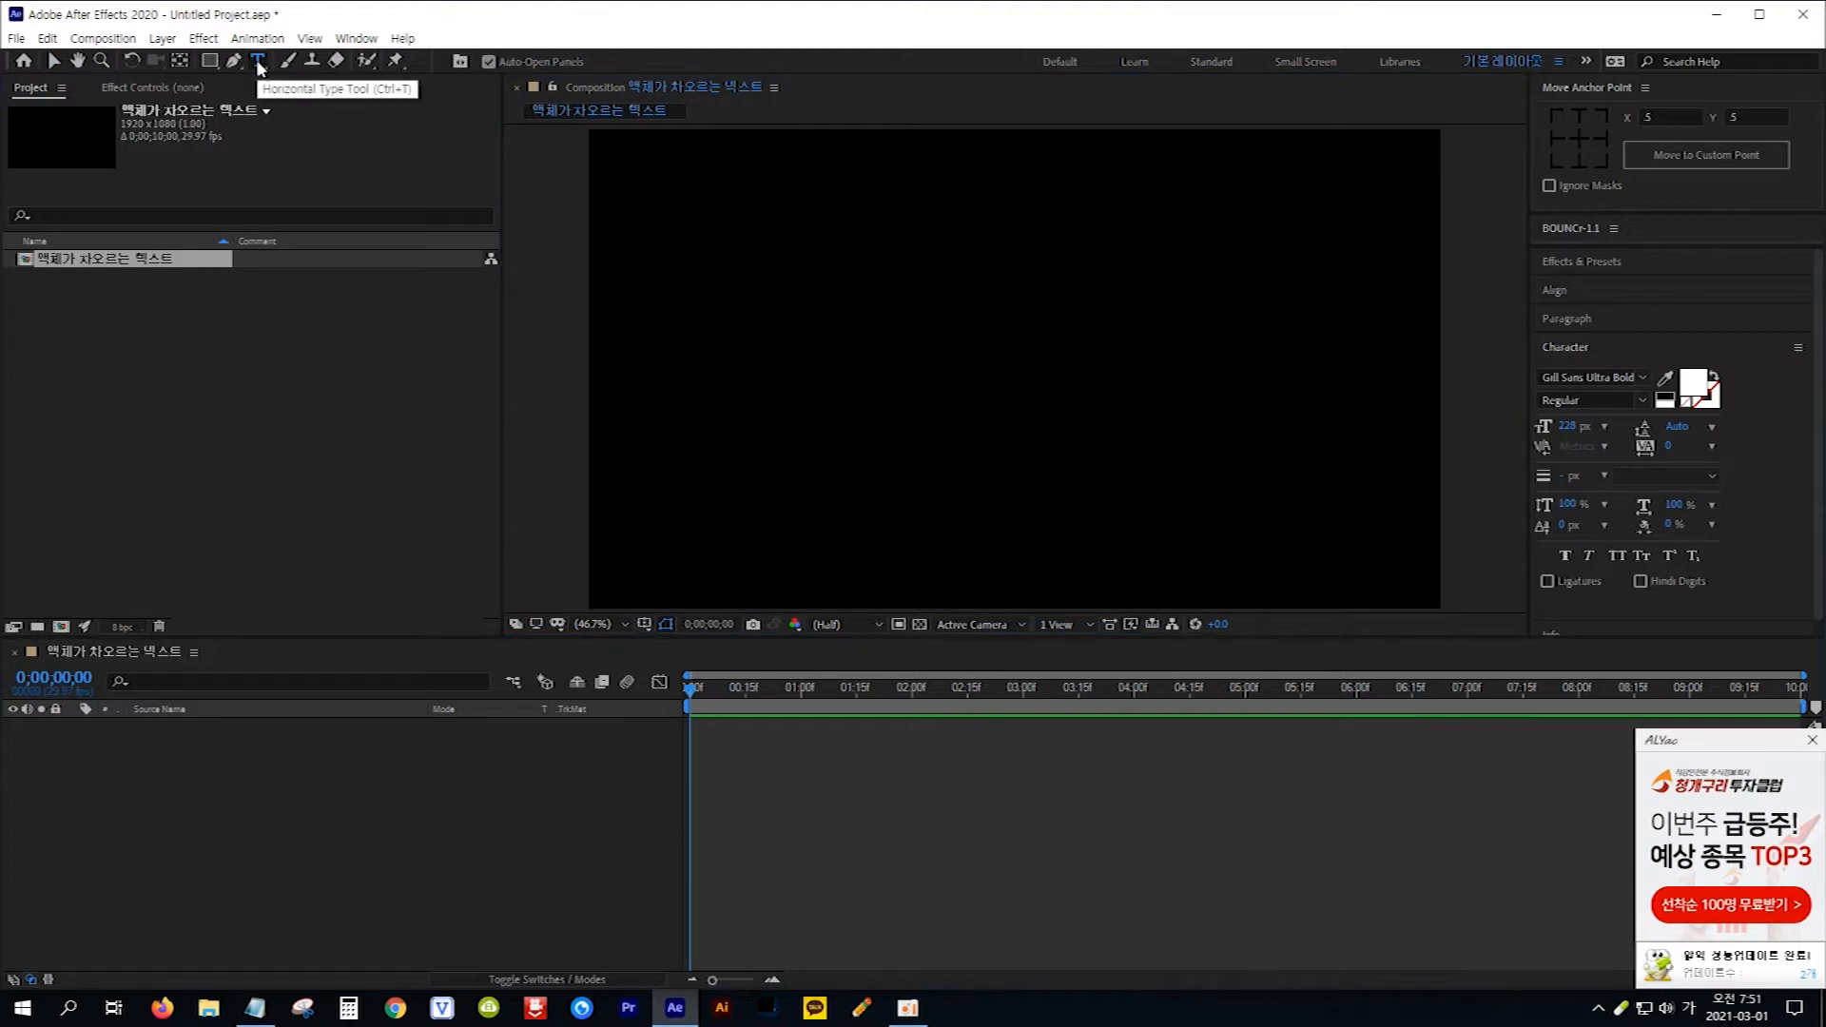
# Step: Add a horizontal text layer reading LIQUID in the middle of the composition
pyautogui.click(1026, 392)
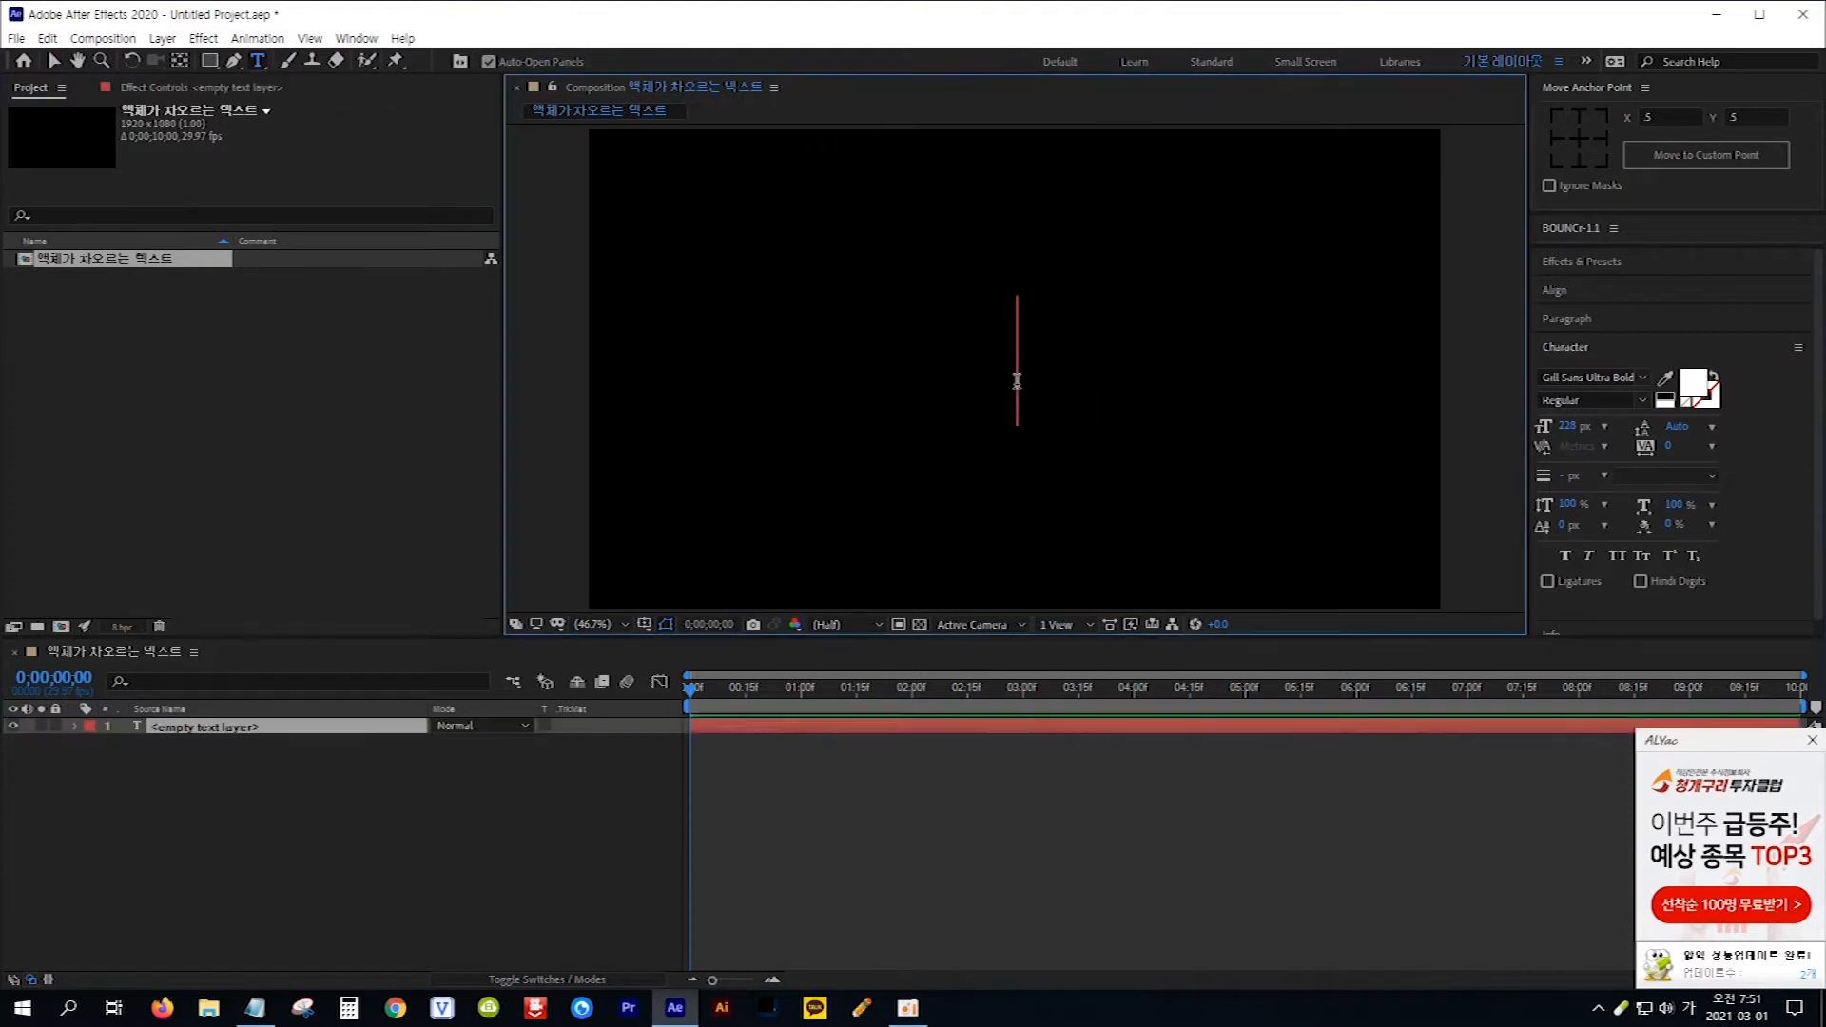
pyautogui.write('LIQUID')
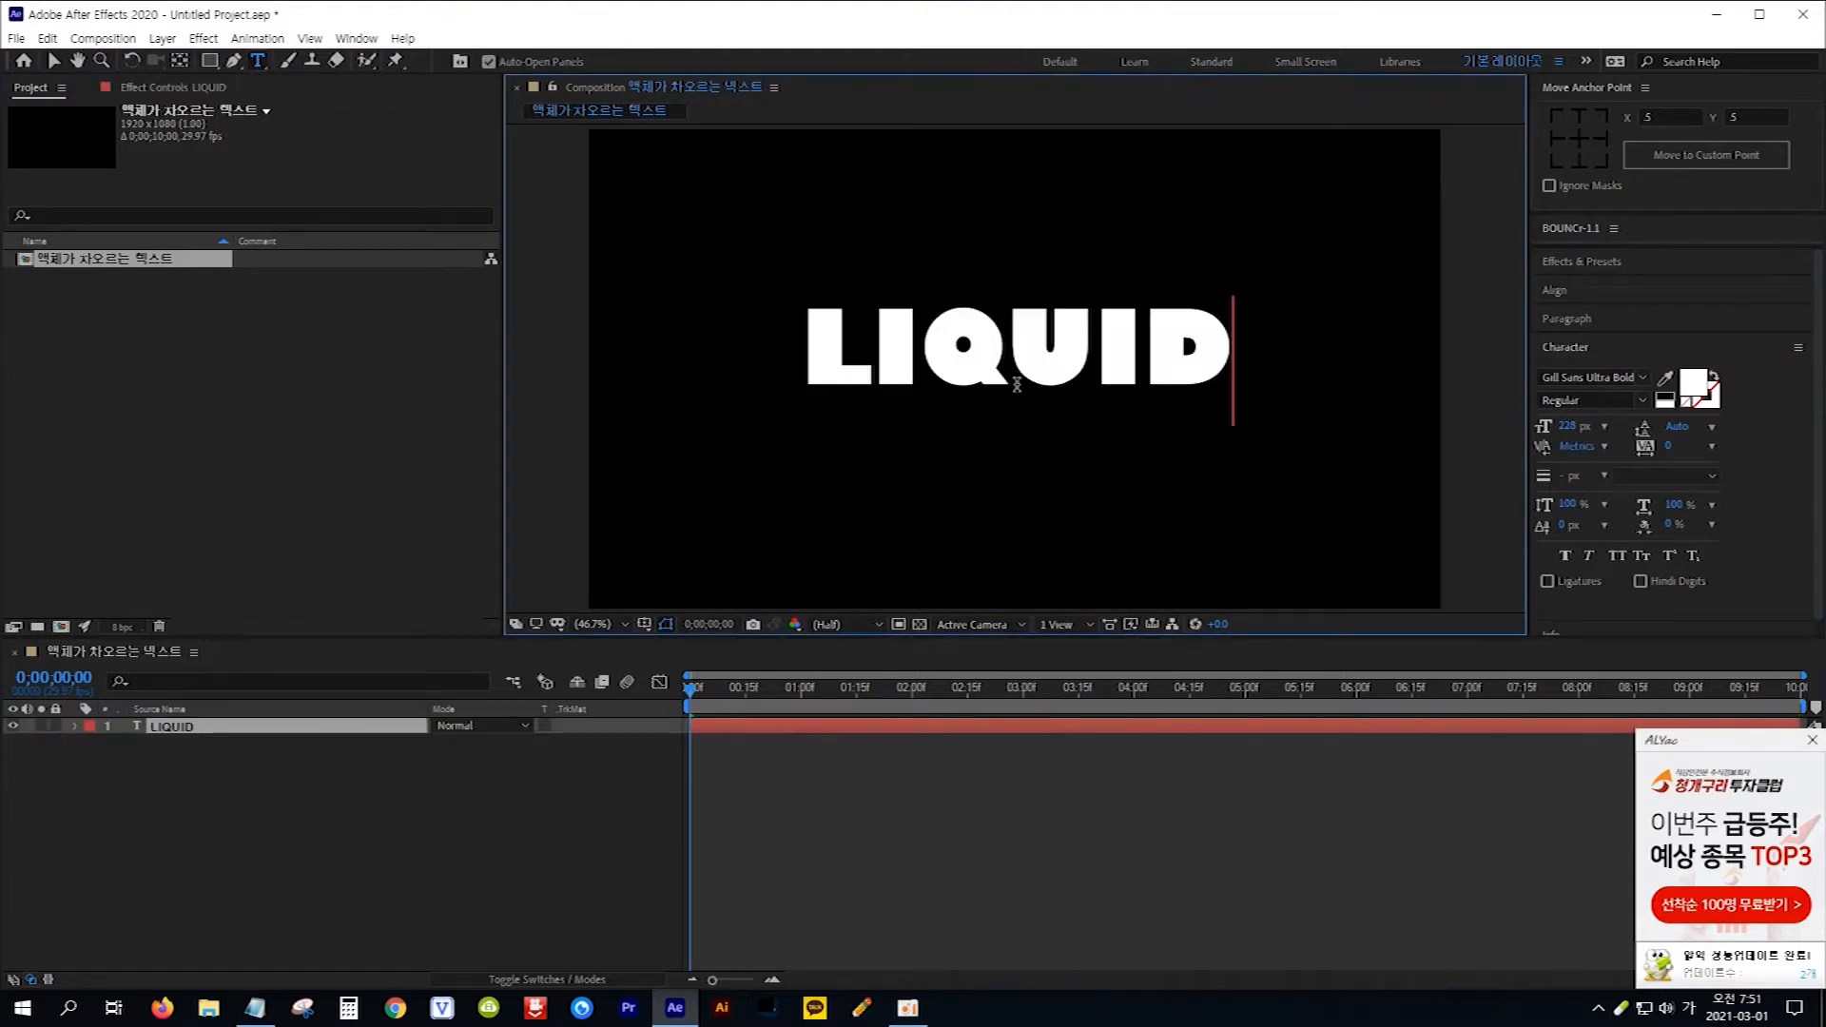
pyautogui.click(54, 65)
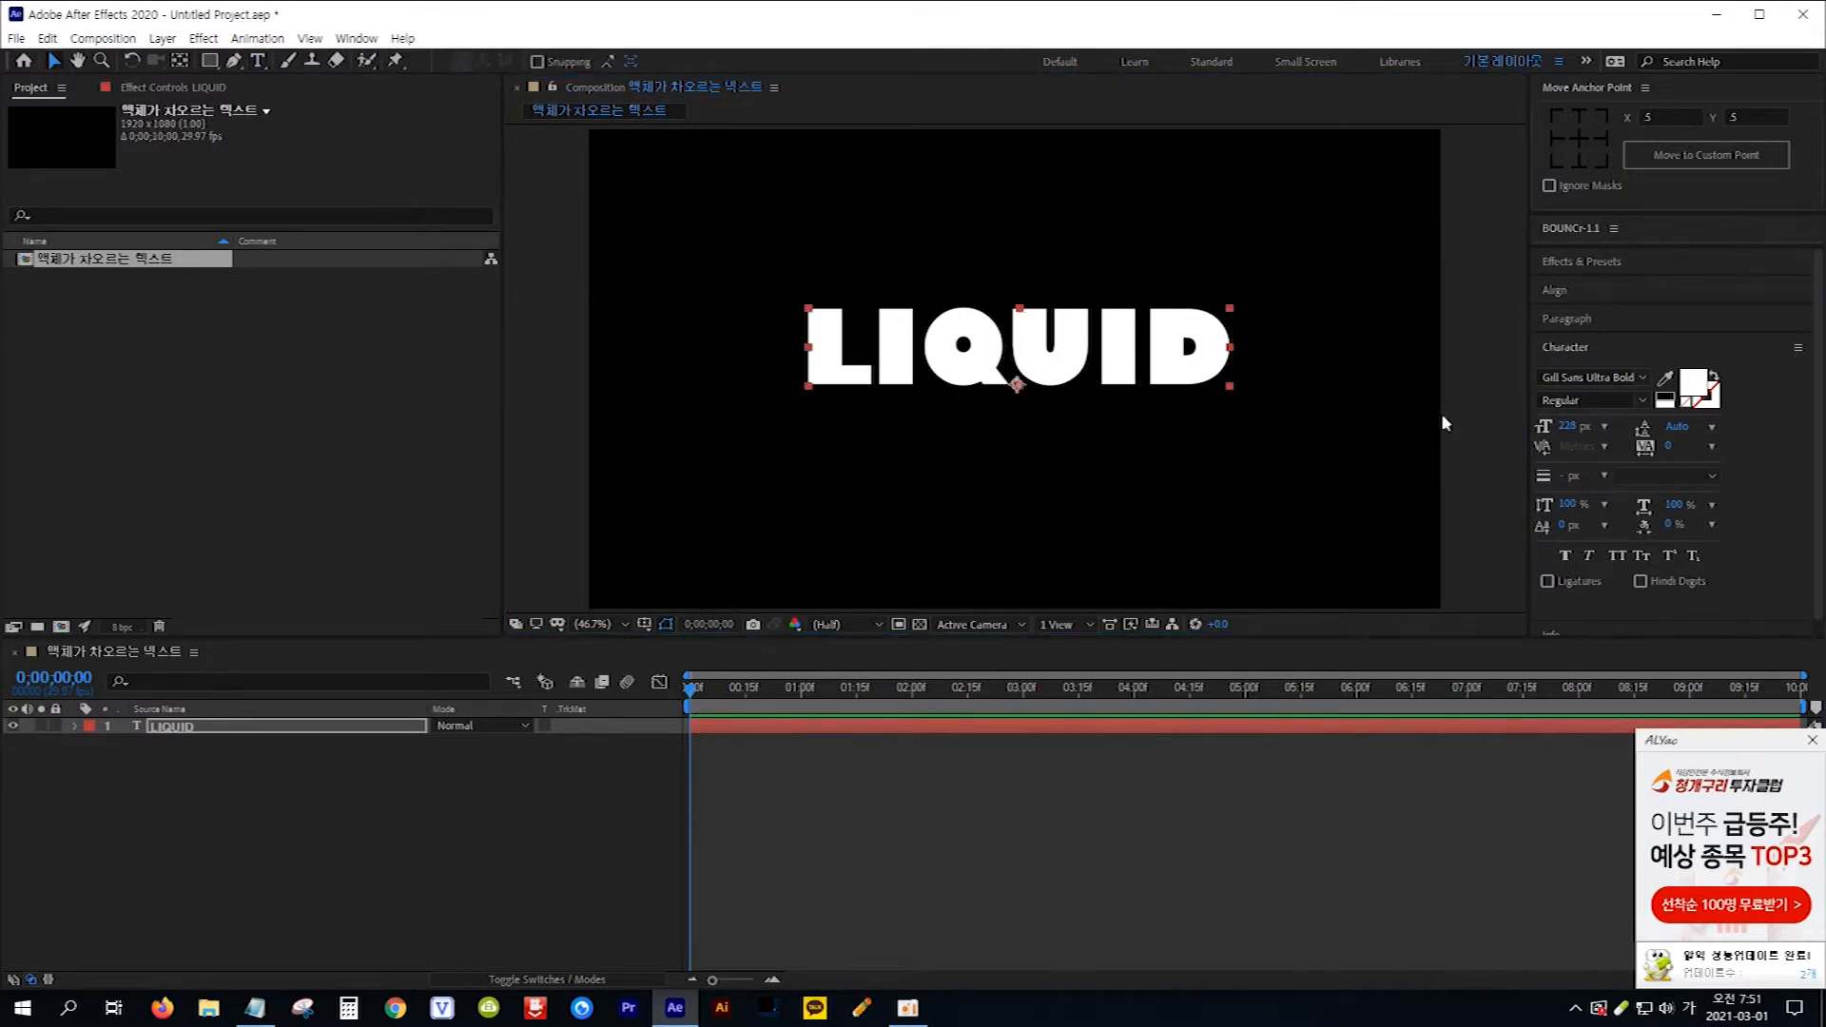
# Step: Keep the LIQUID text in Gill Sans Ultra Bold and enlarge its font size to about 370 px
pyautogui.click(1638, 378)
pyautogui.click(1643, 379)
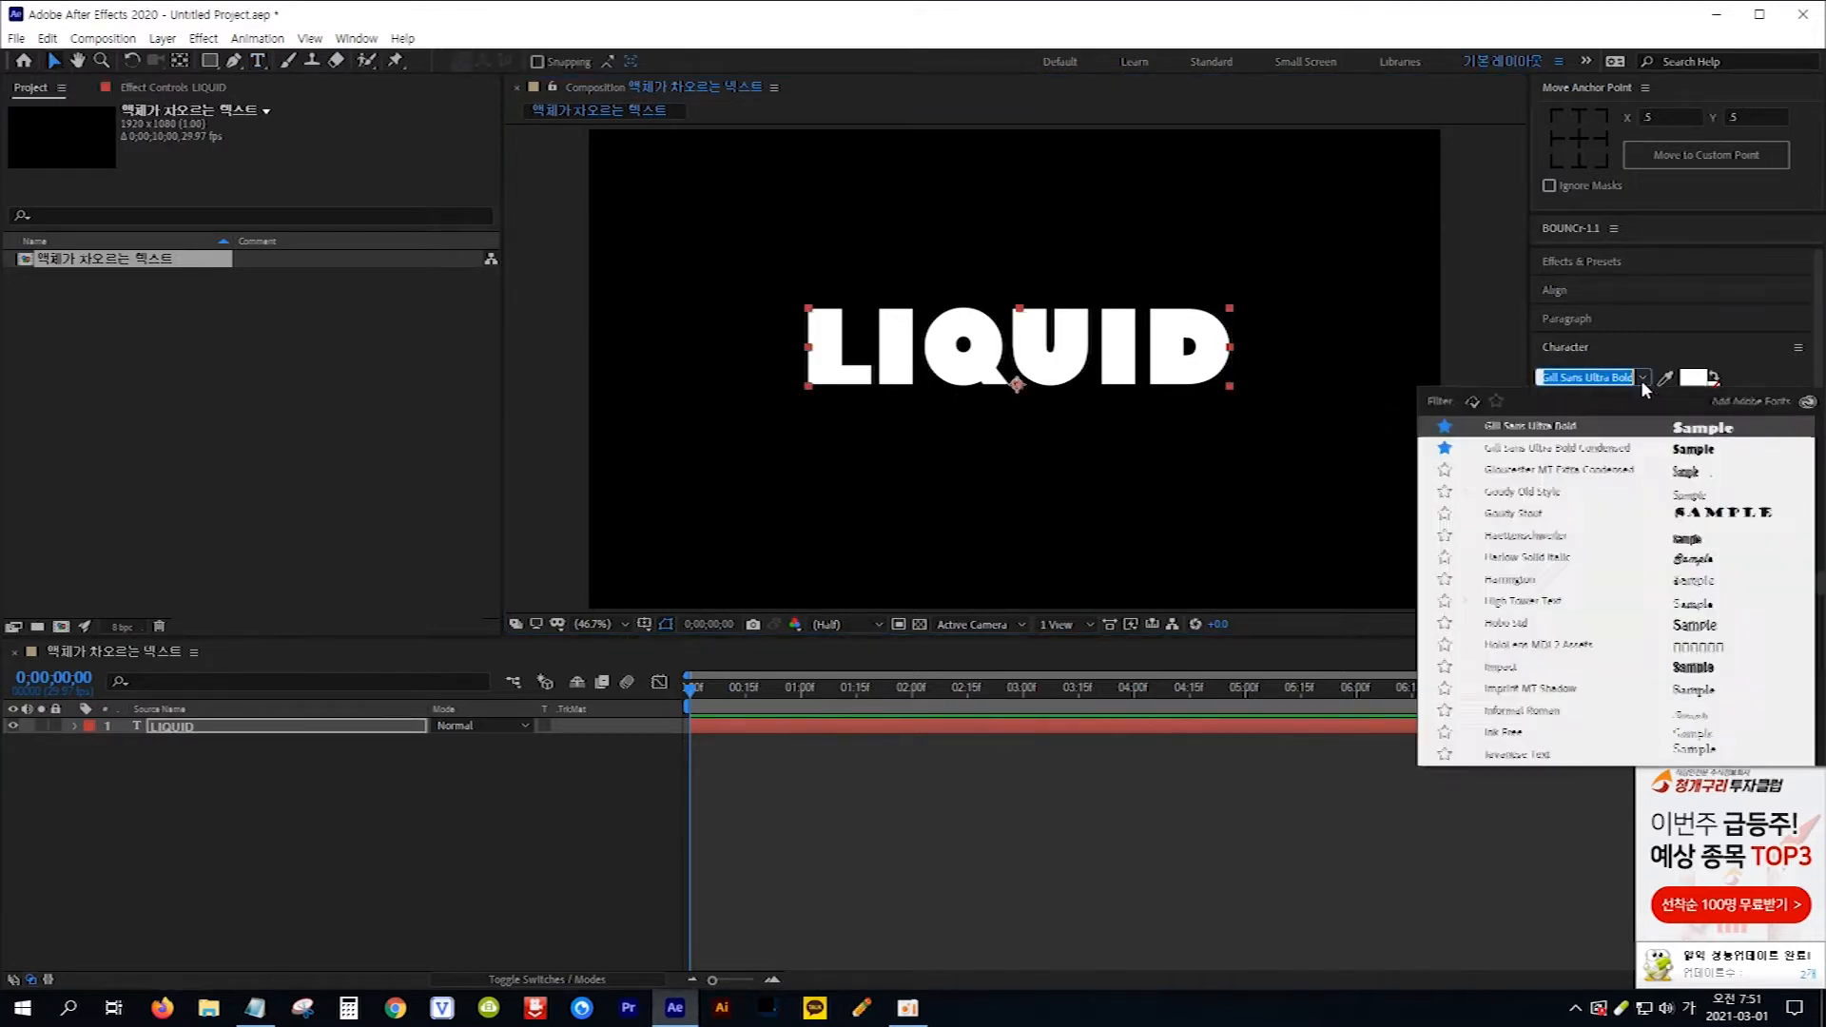
pyautogui.click(1639, 379)
pyautogui.moveTo(1575, 432); pyautogui.dragTo(1705, 426)
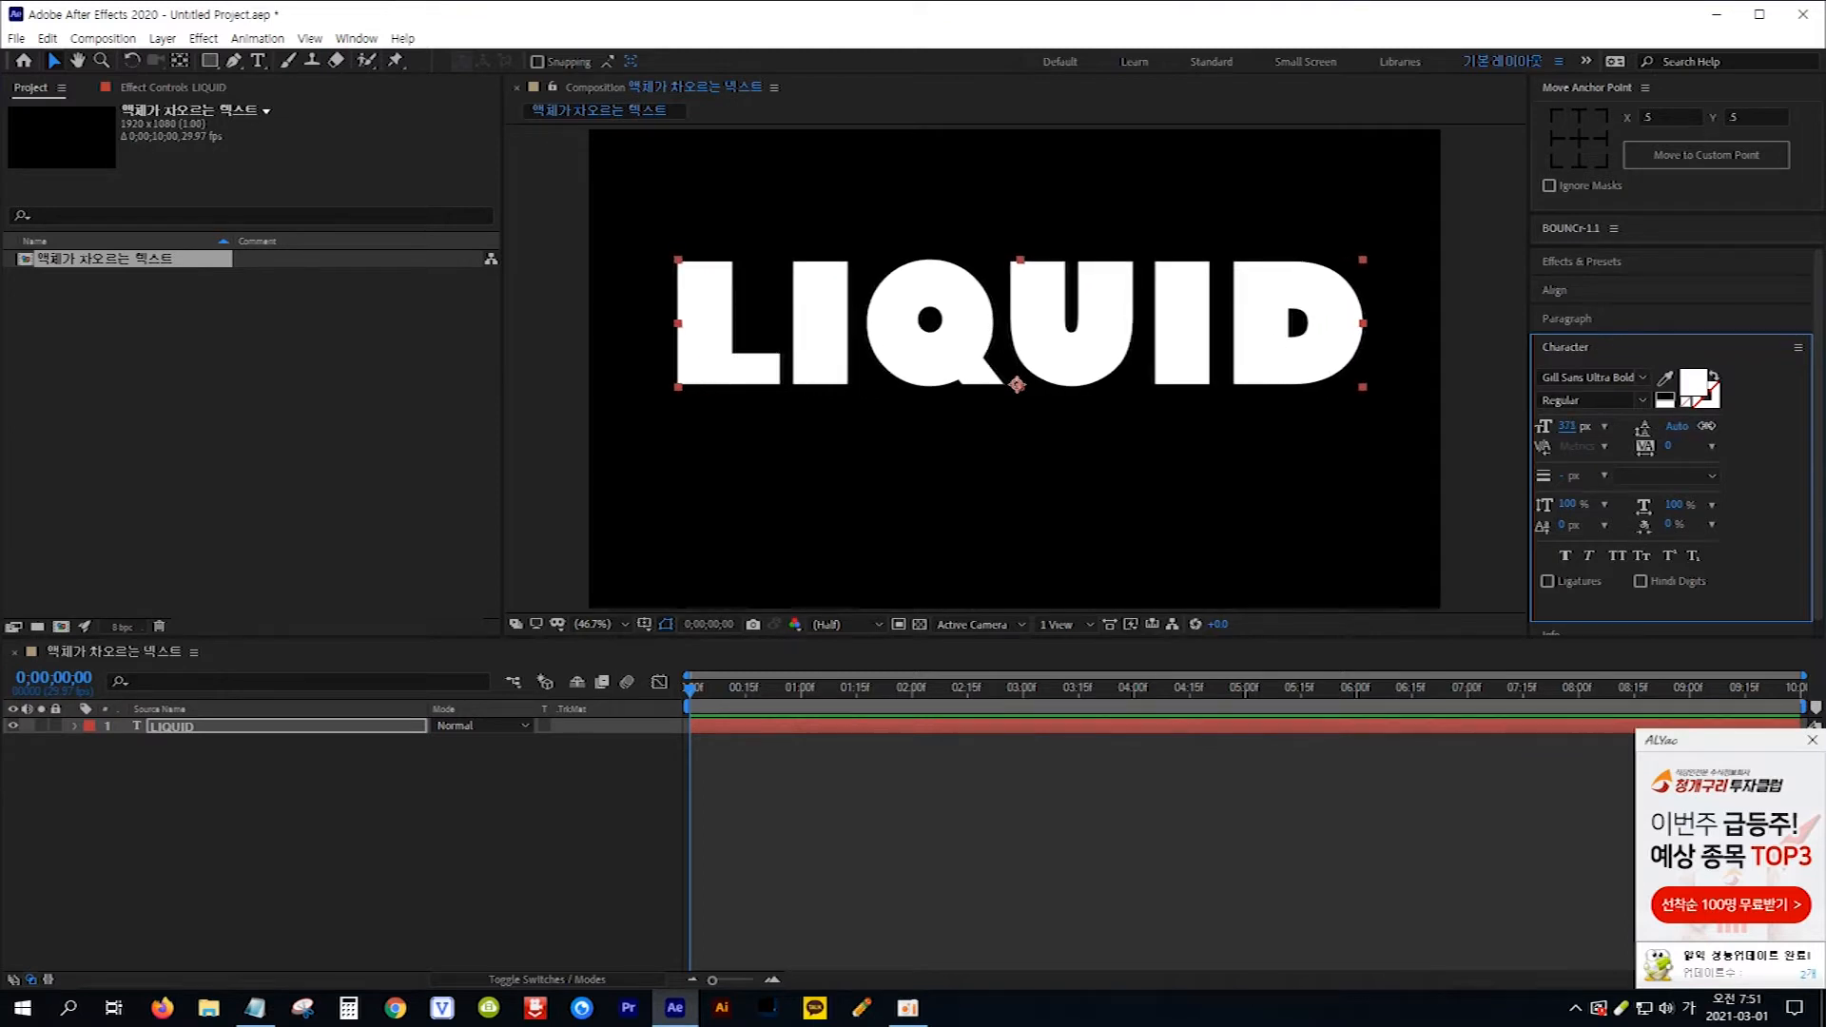
# Step: Center the LIQUID layer horizontally and vertically in the composition and move its anchor point to the text's middle
pyautogui.click(1624, 290)
pyautogui.click(1583, 341)
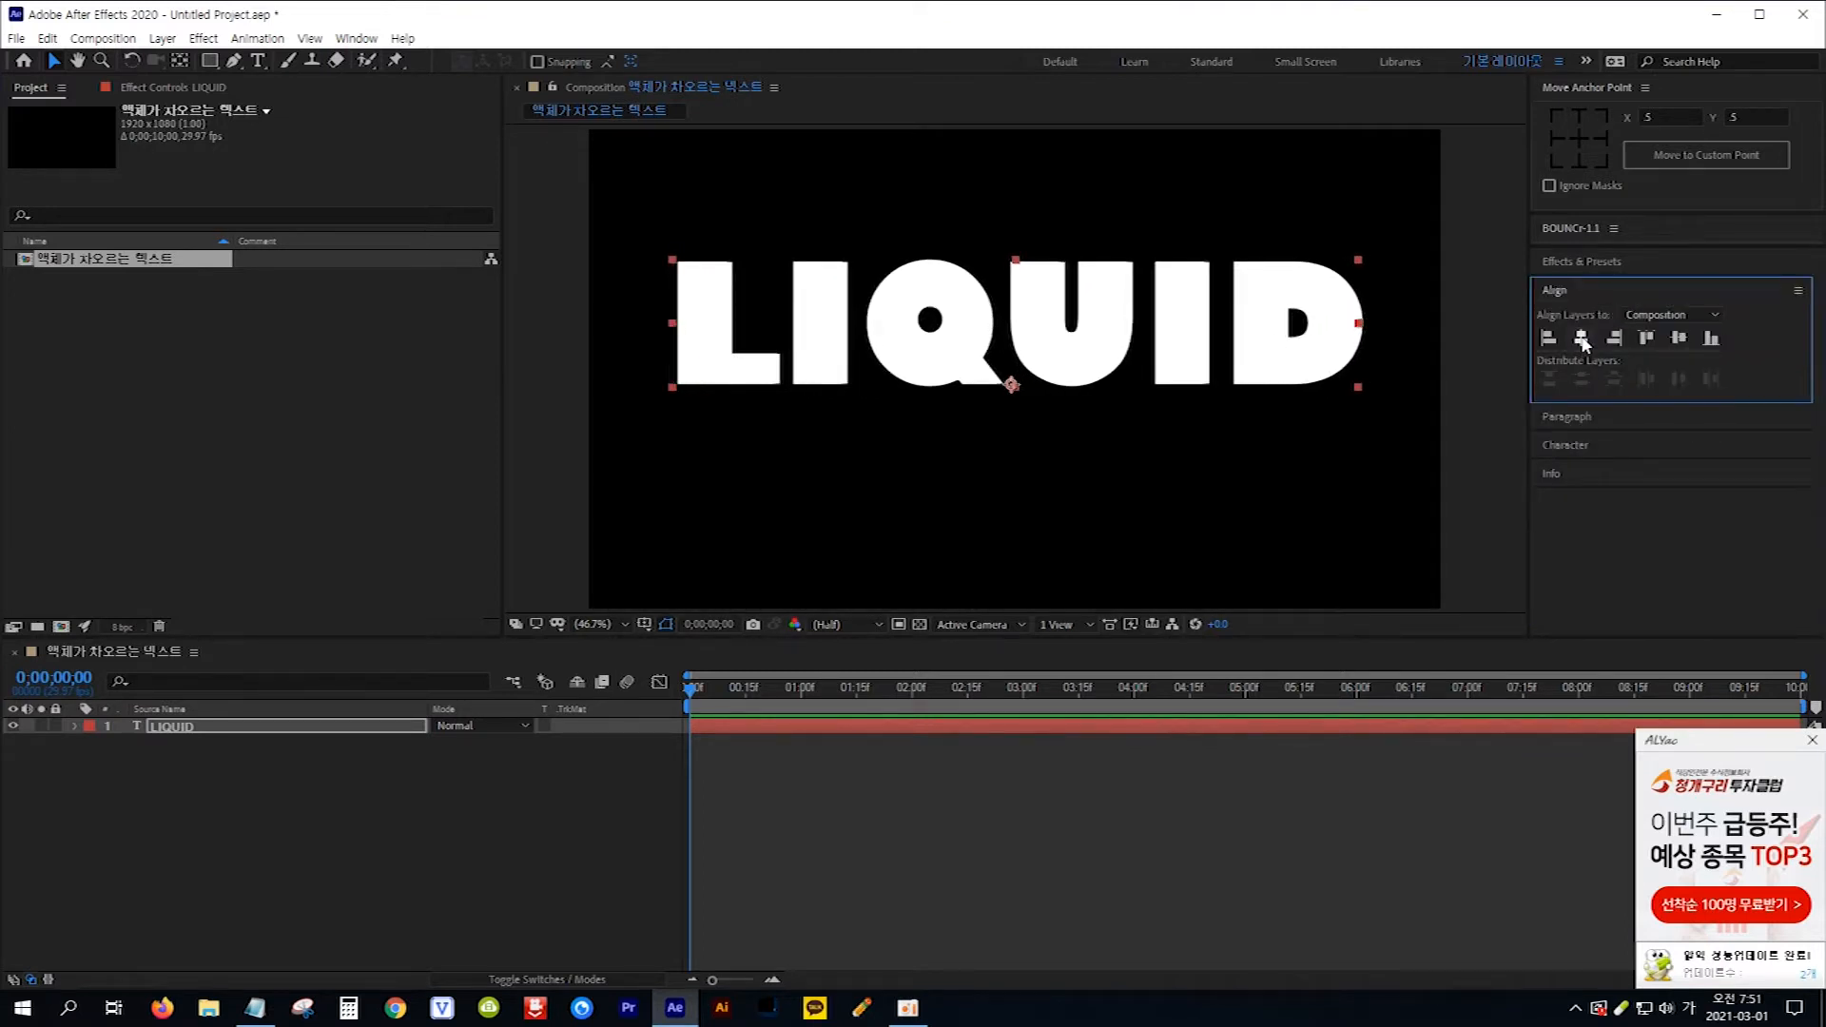
pyautogui.click(1680, 340)
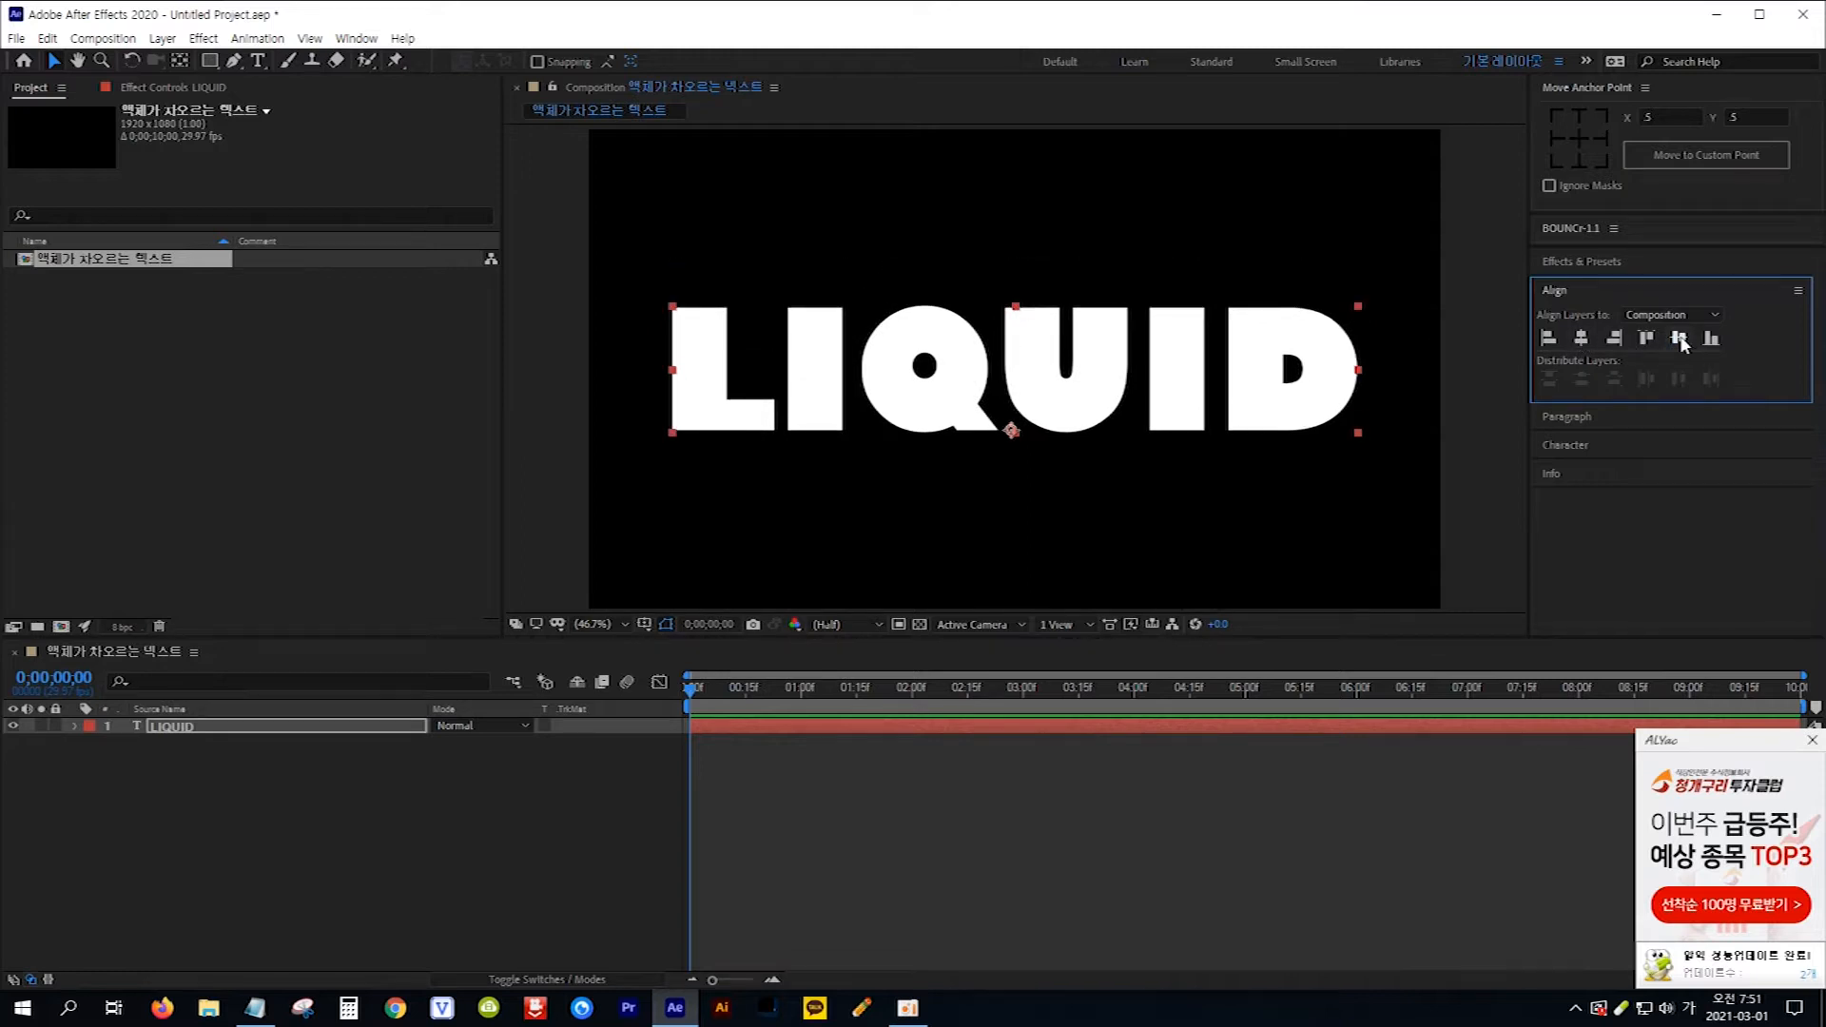
pyautogui.click(1010, 392)
pyautogui.hotkey('ctrl', 'alt', 'Home')
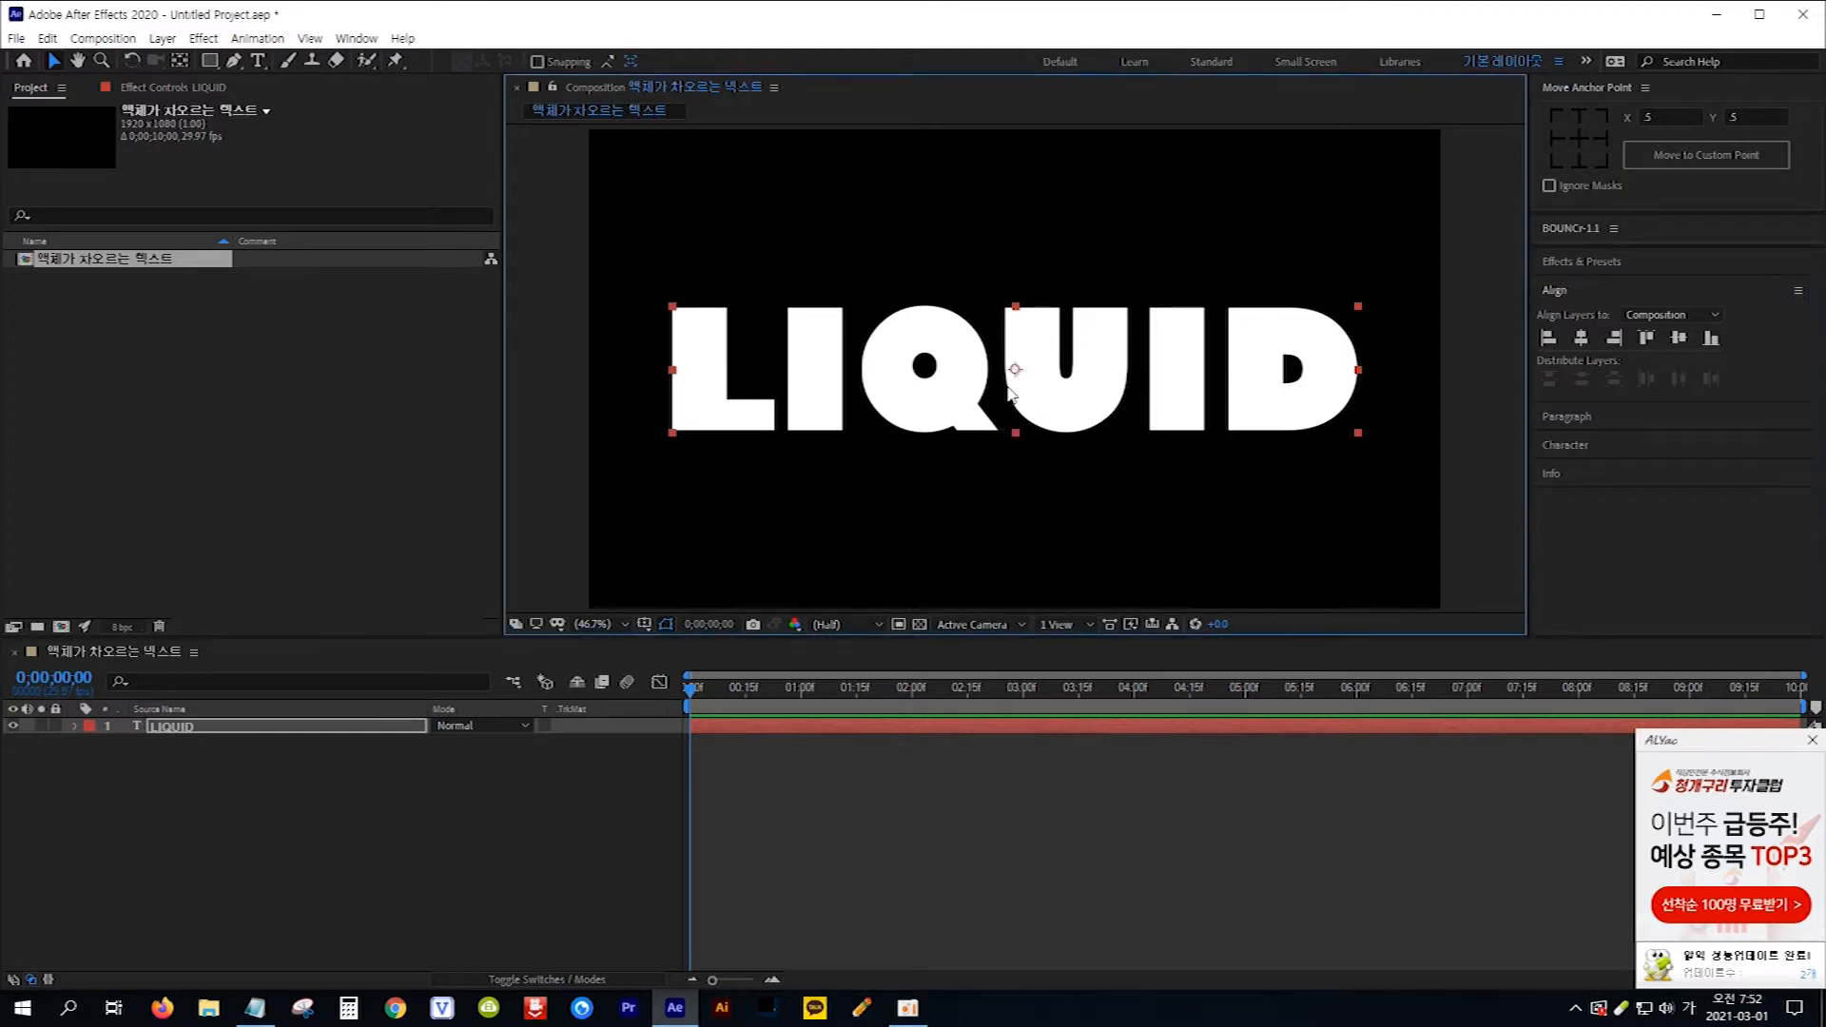
pyautogui.click(1812, 740)
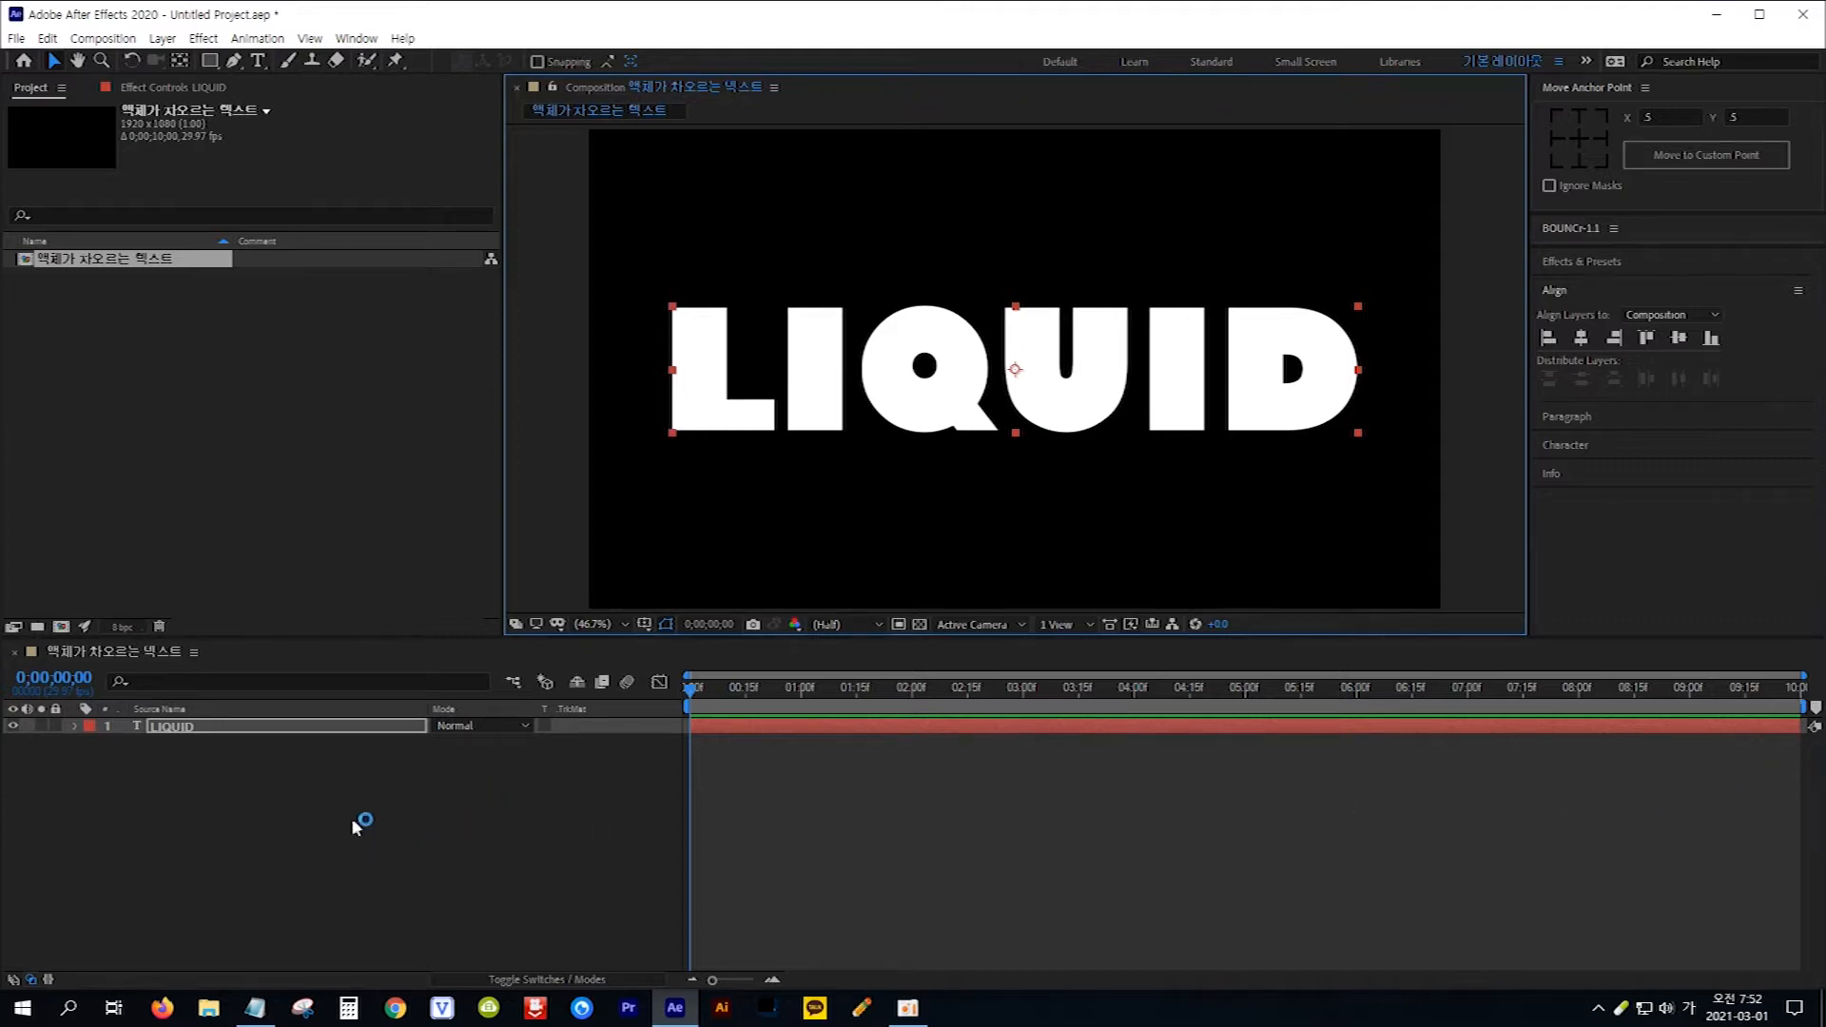
# Step: With no layer selected, draw a wide rectangle shape just below the LIQUID text, reaching past the composition's lower edge
pyautogui.click(432, 837)
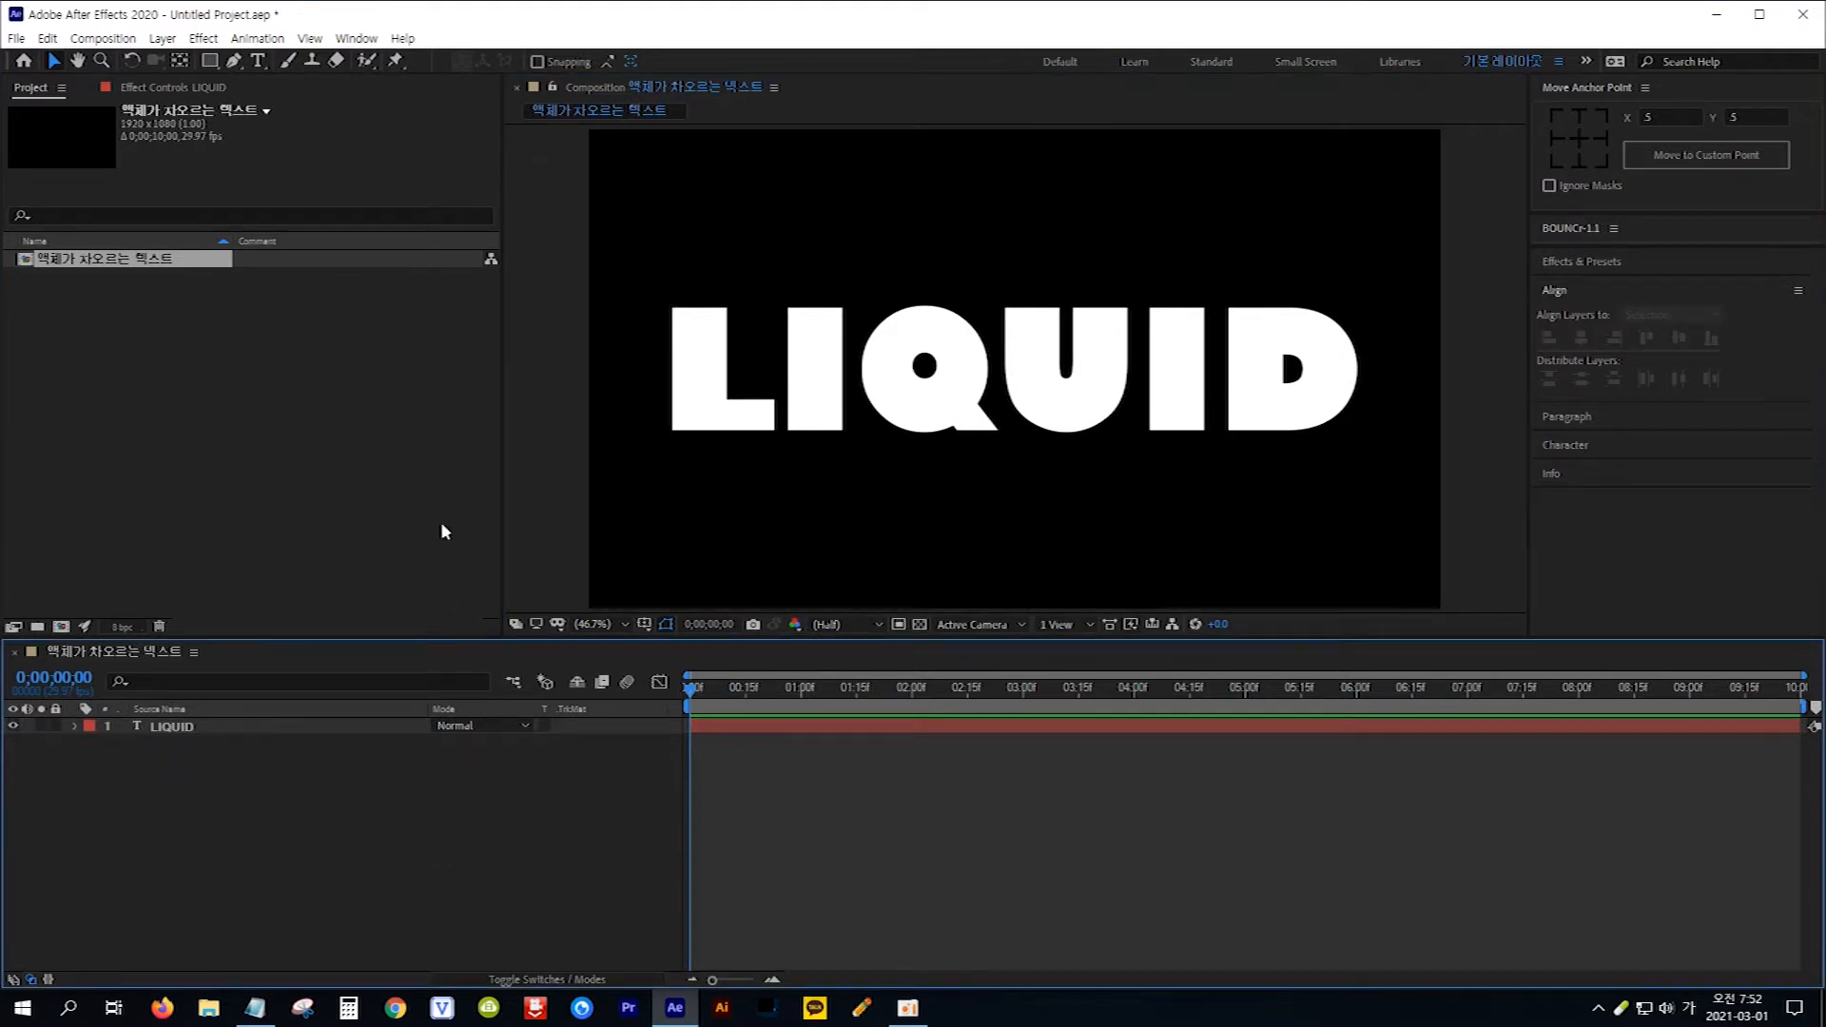
pyautogui.moveTo(210, 60); pyautogui.dragTo(335, 60)
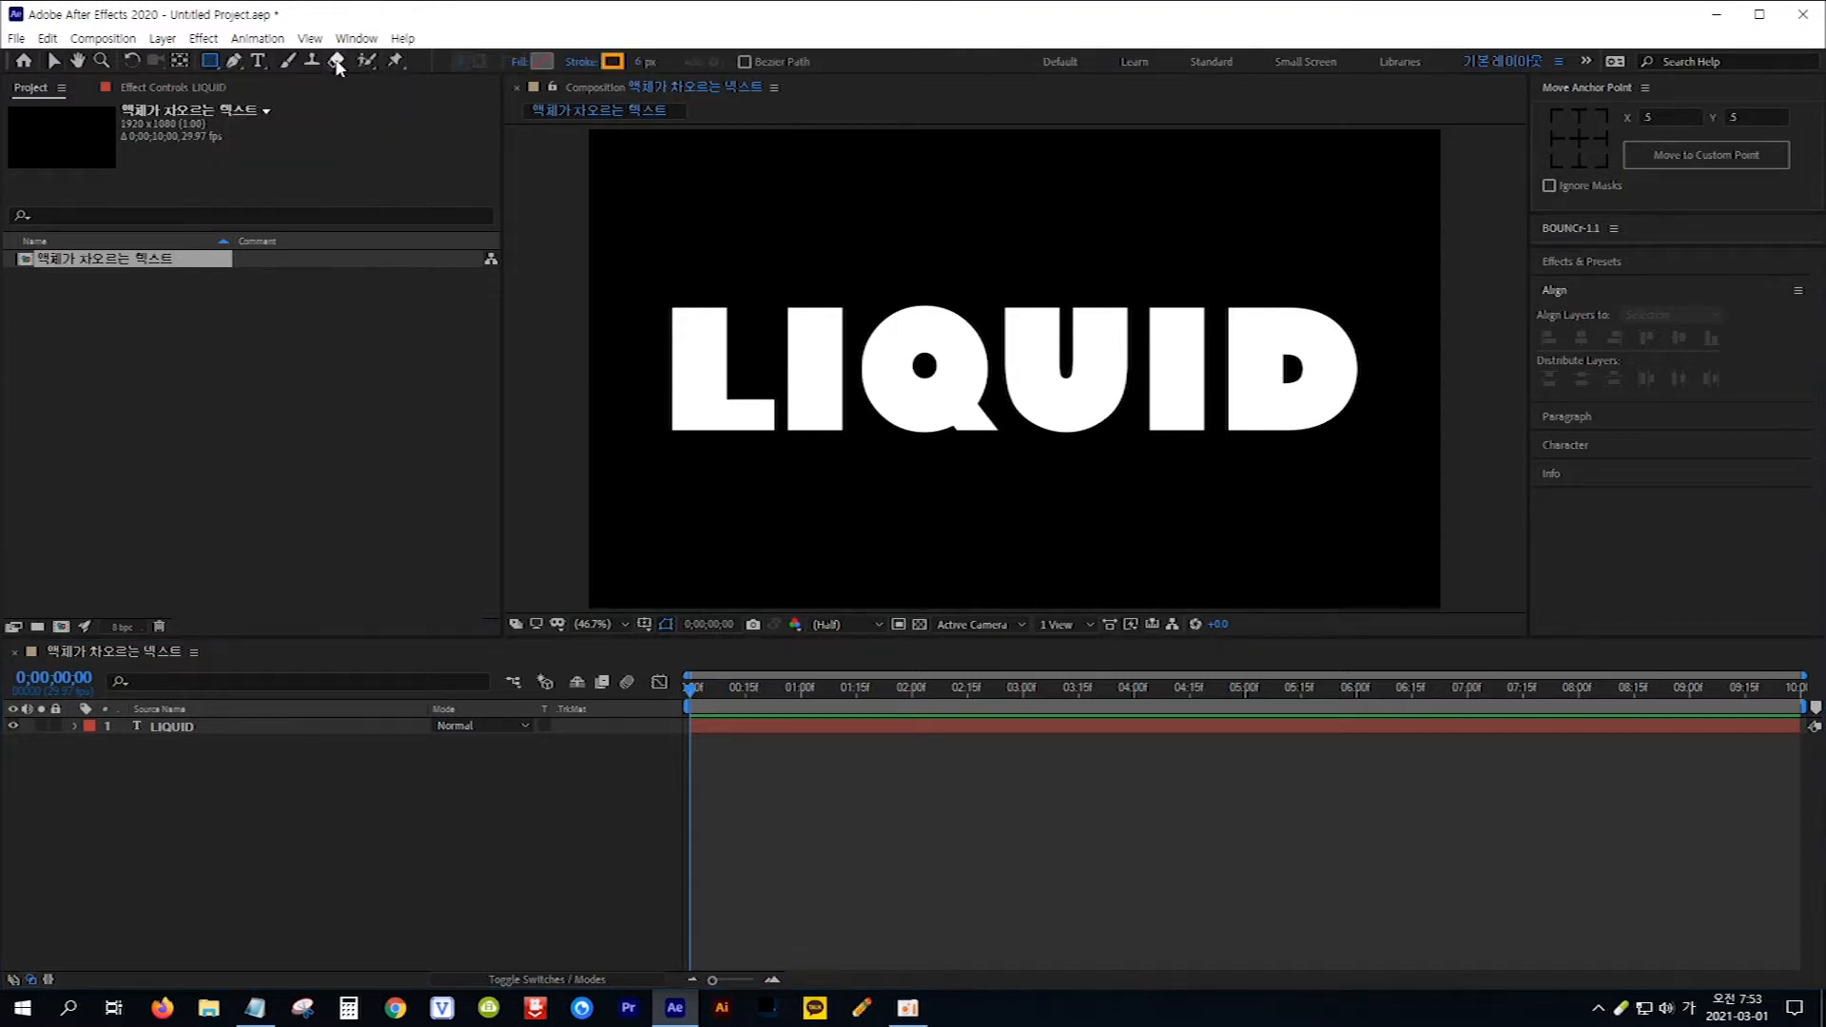
pyautogui.click(627, 442)
pyautogui.moveTo(627, 441)
pyautogui.mouseDown()
pyautogui.moveTo(718, 511)
pyautogui.moveTo(951, 580)
pyautogui.moveTo(1406, 621)
pyautogui.mouseUp()
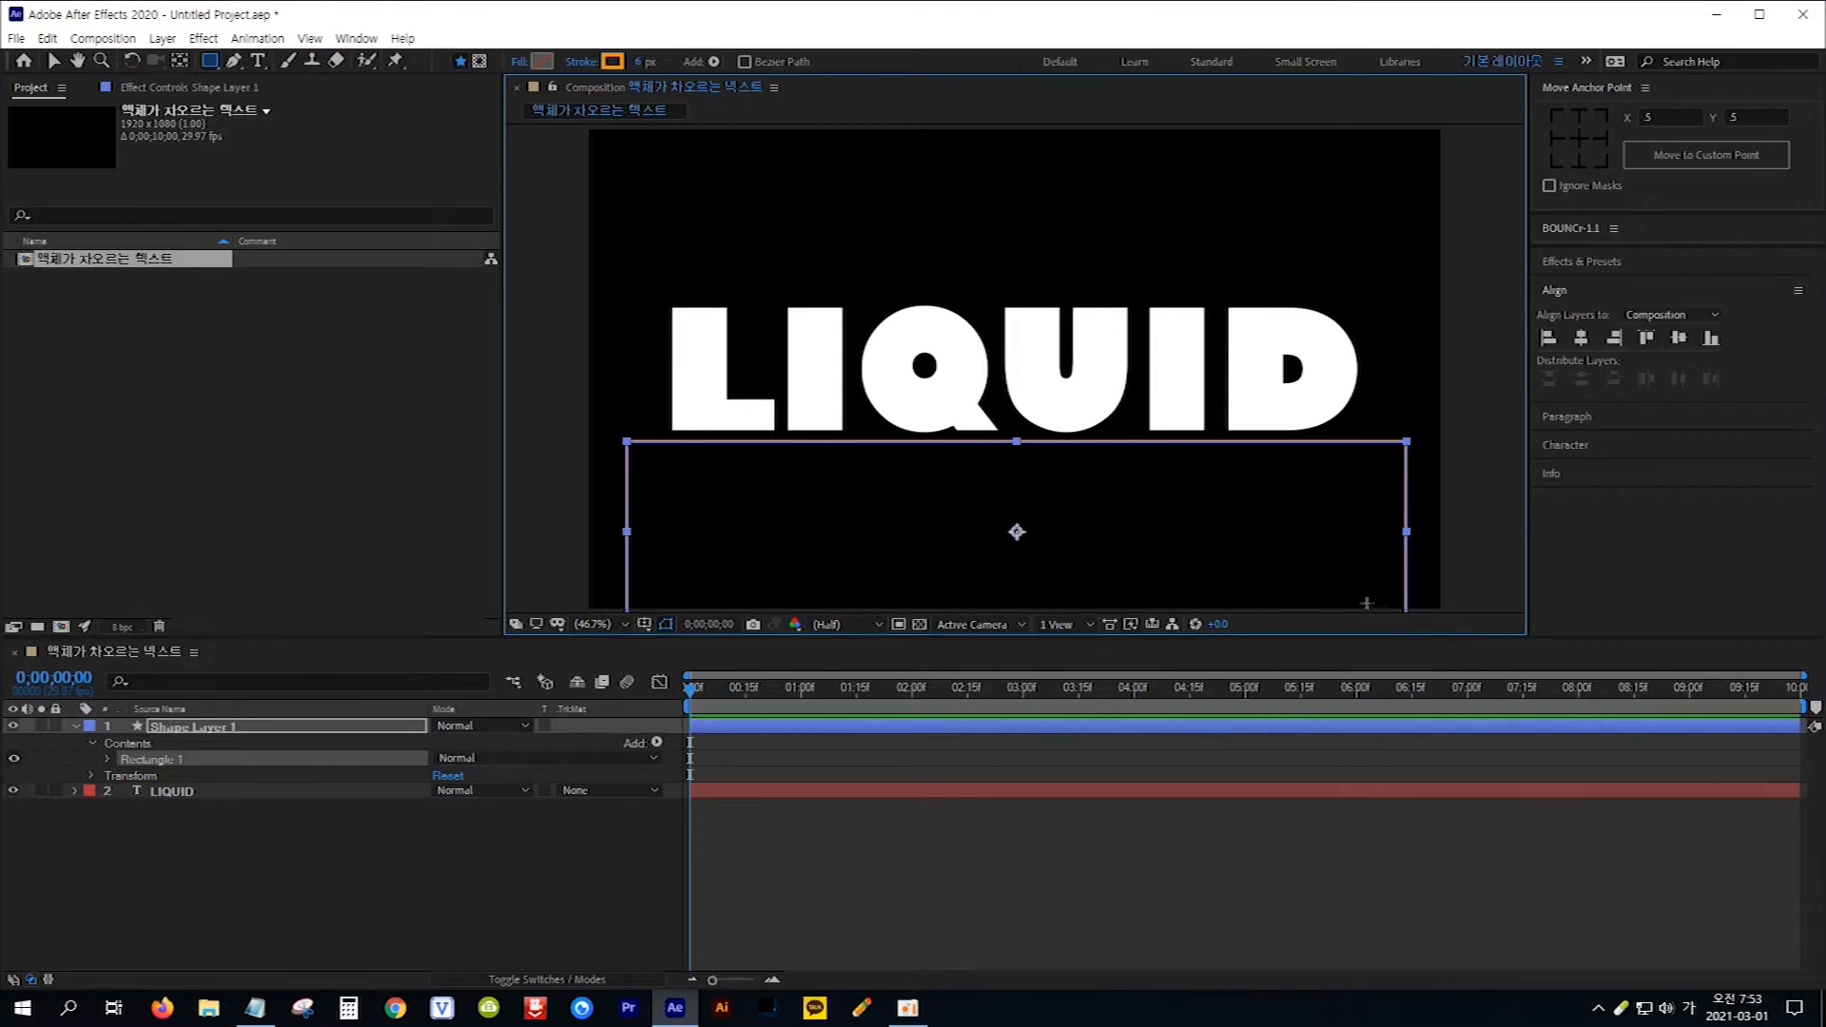
# Step: Give the rectangle a light blue fill (61A0FF) and set its stroke to None
pyautogui.click(541, 62)
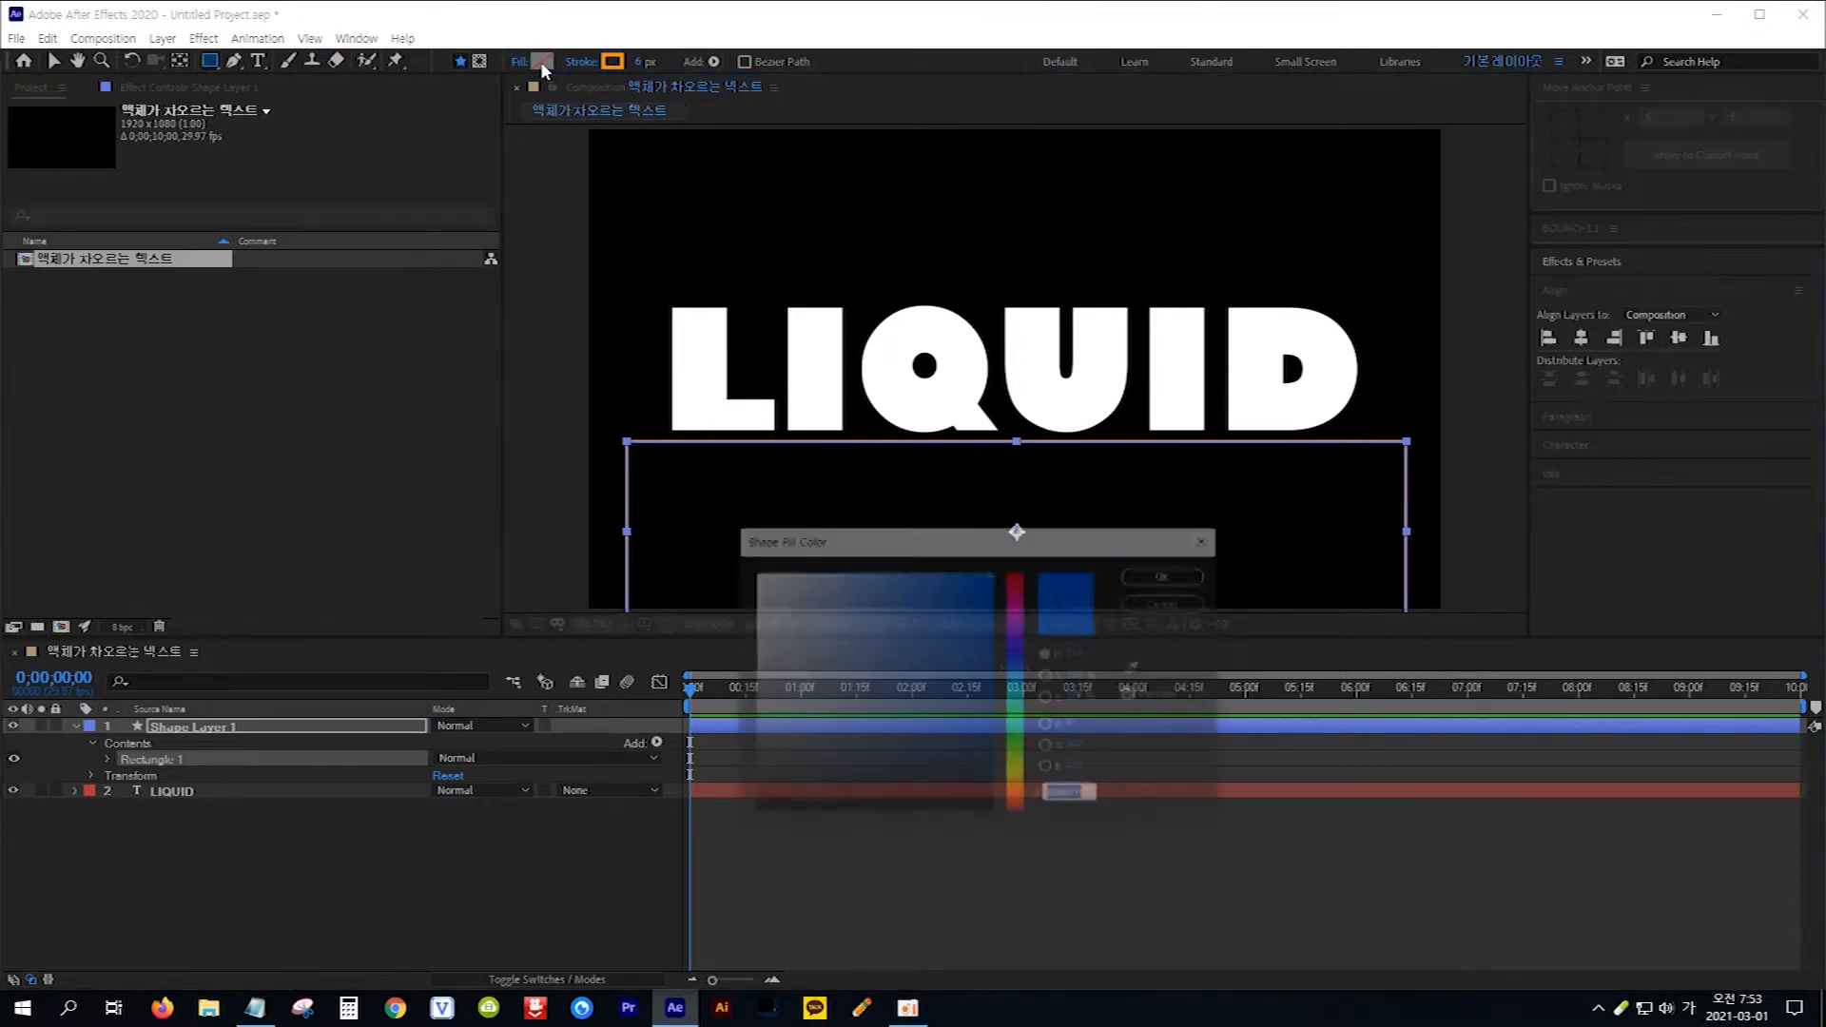
pyautogui.click(896, 572)
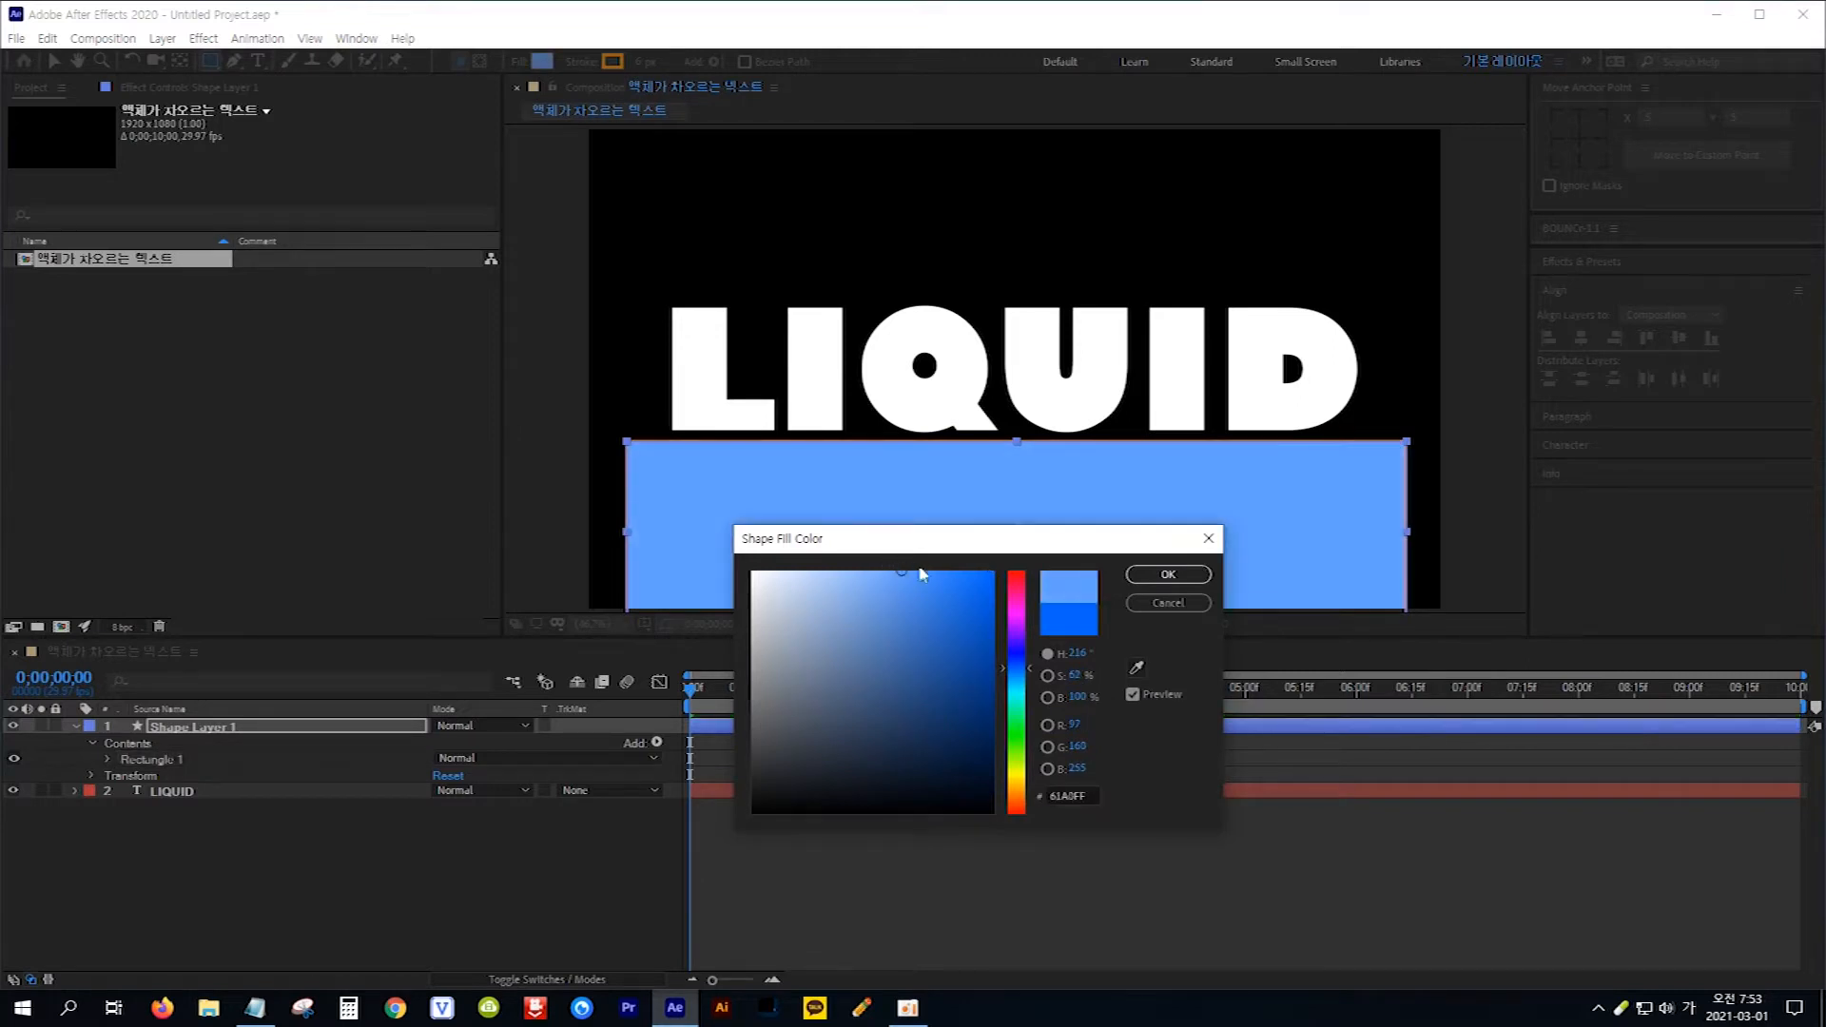
pyautogui.click(1164, 575)
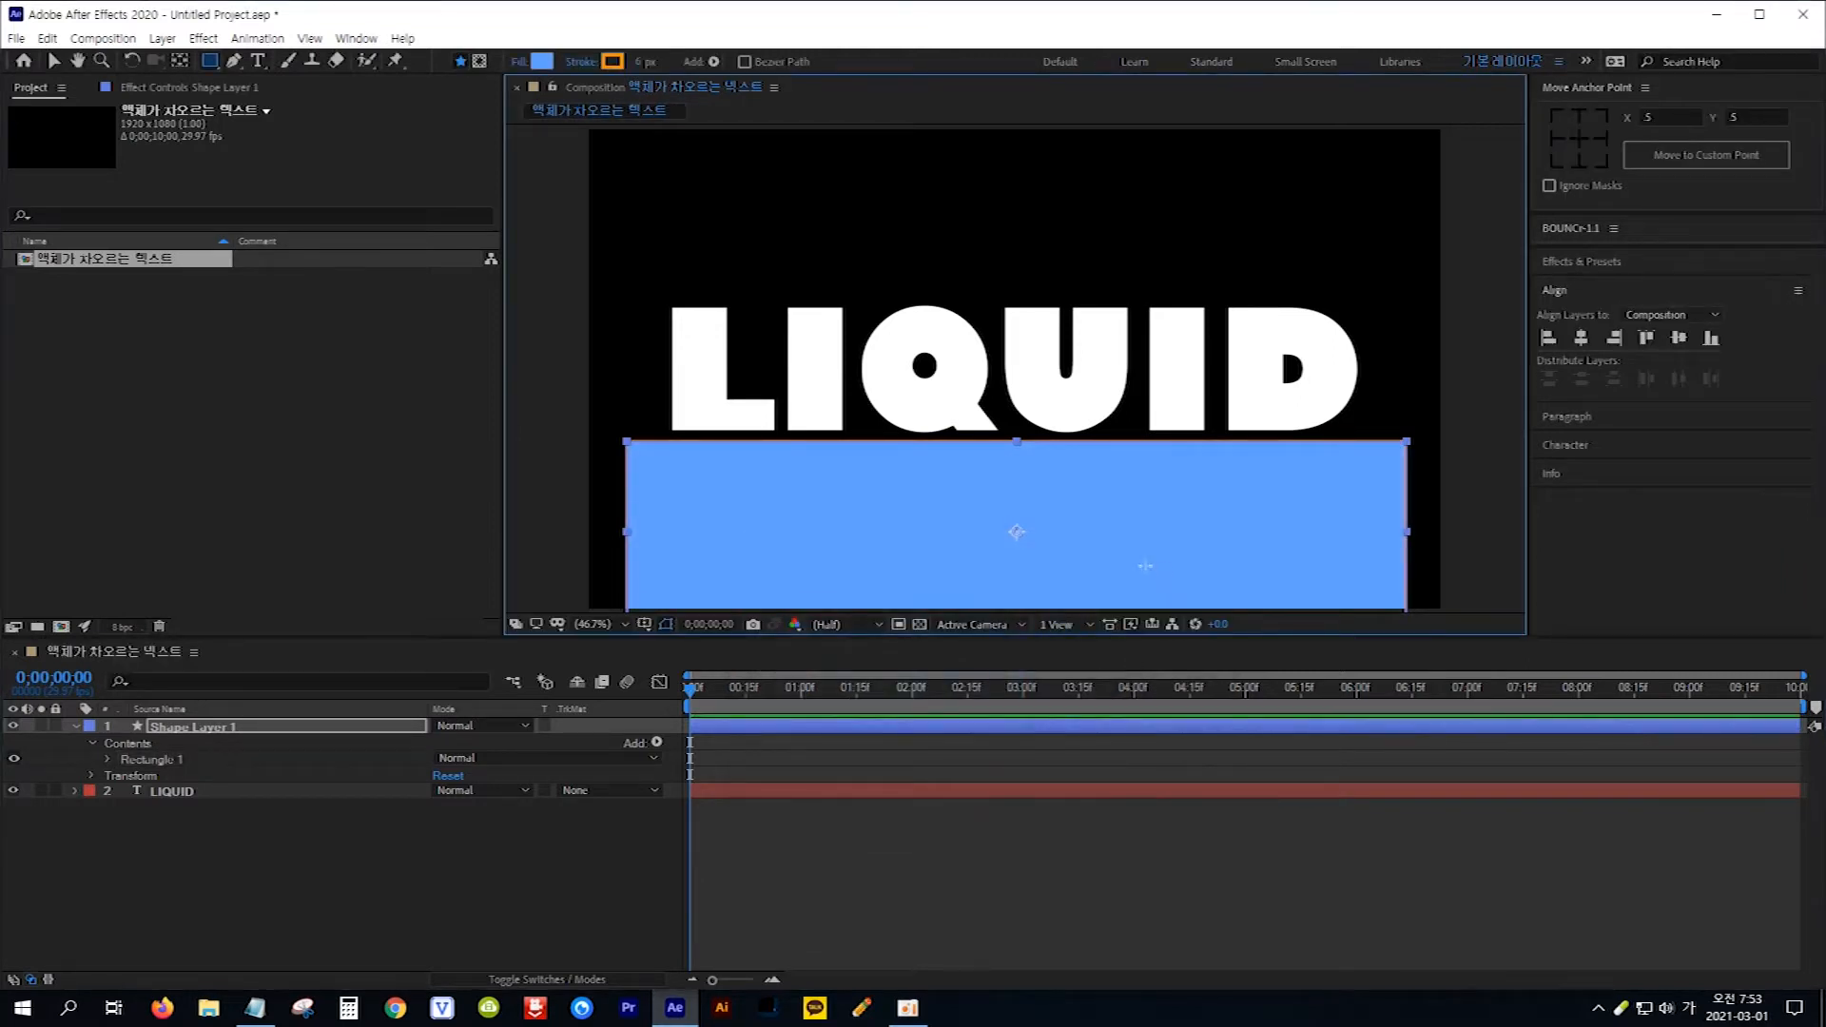
pyautogui.click(581, 62)
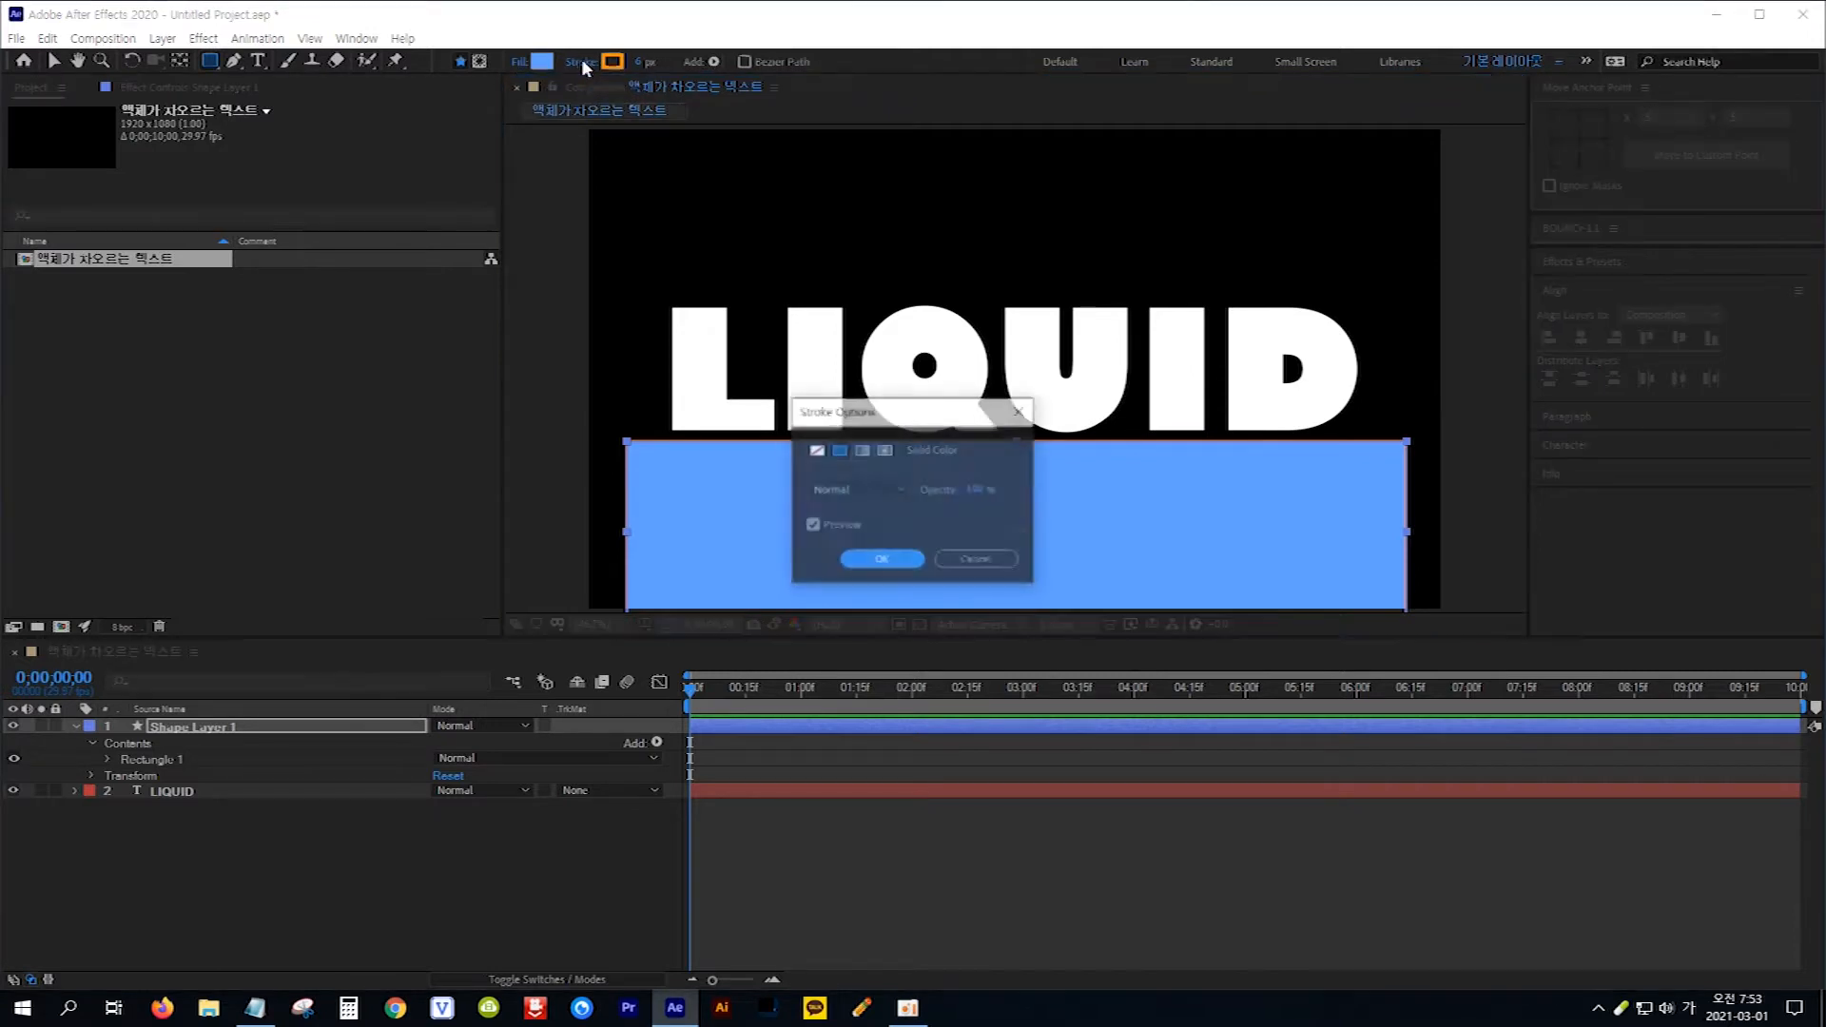
pyautogui.click(816, 451)
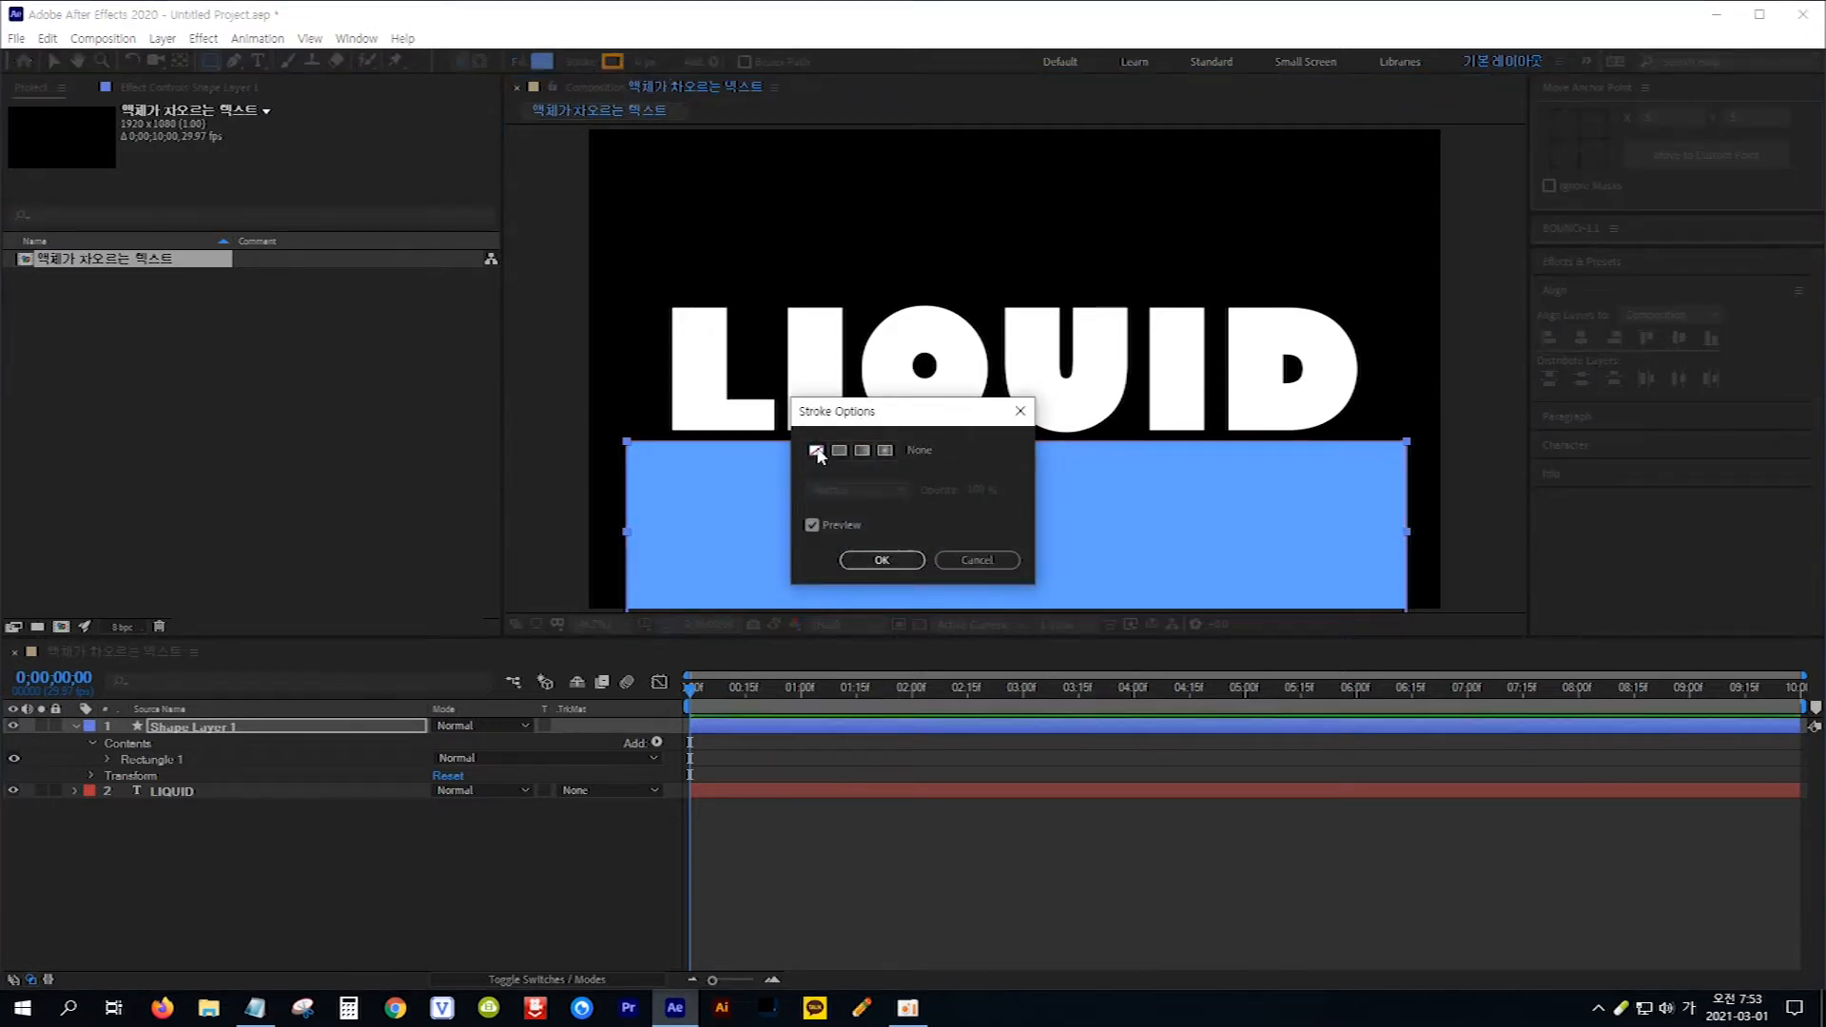
pyautogui.click(881, 559)
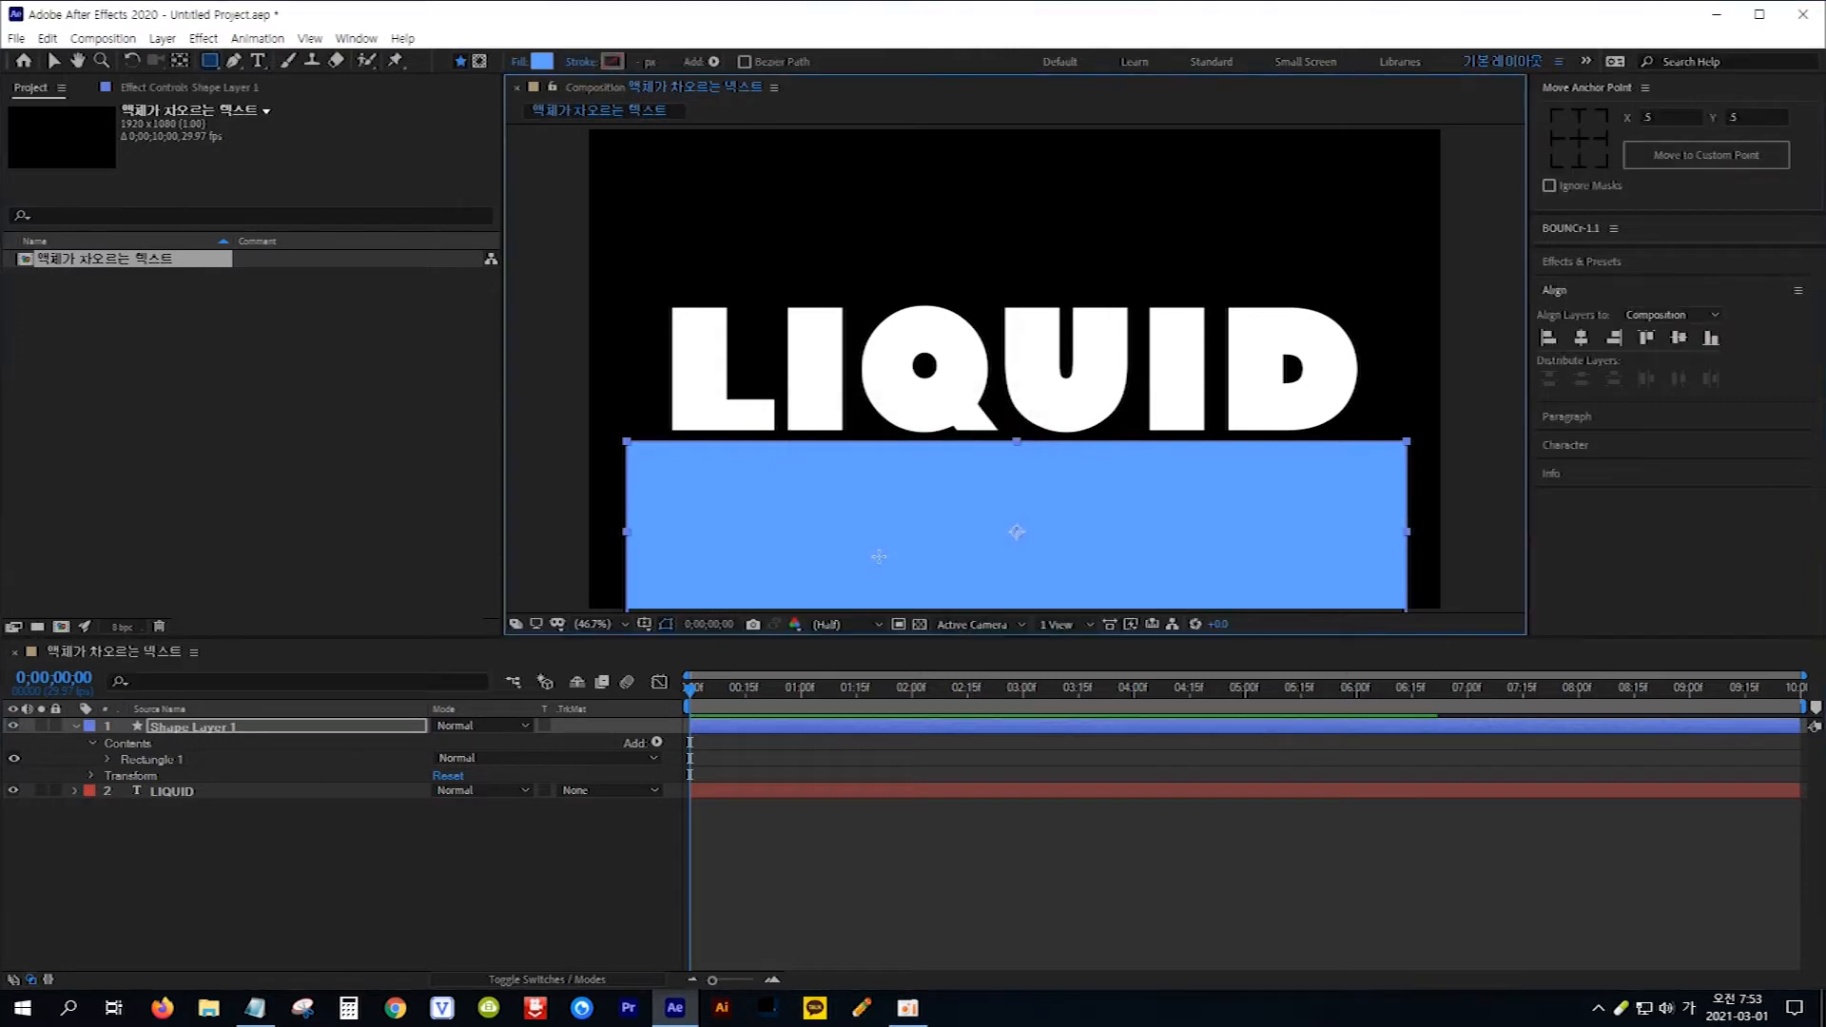
# Step: Rename the rectangle's shape layer as 물결
pyautogui.press('Return')
pyautogui.click(269, 730)
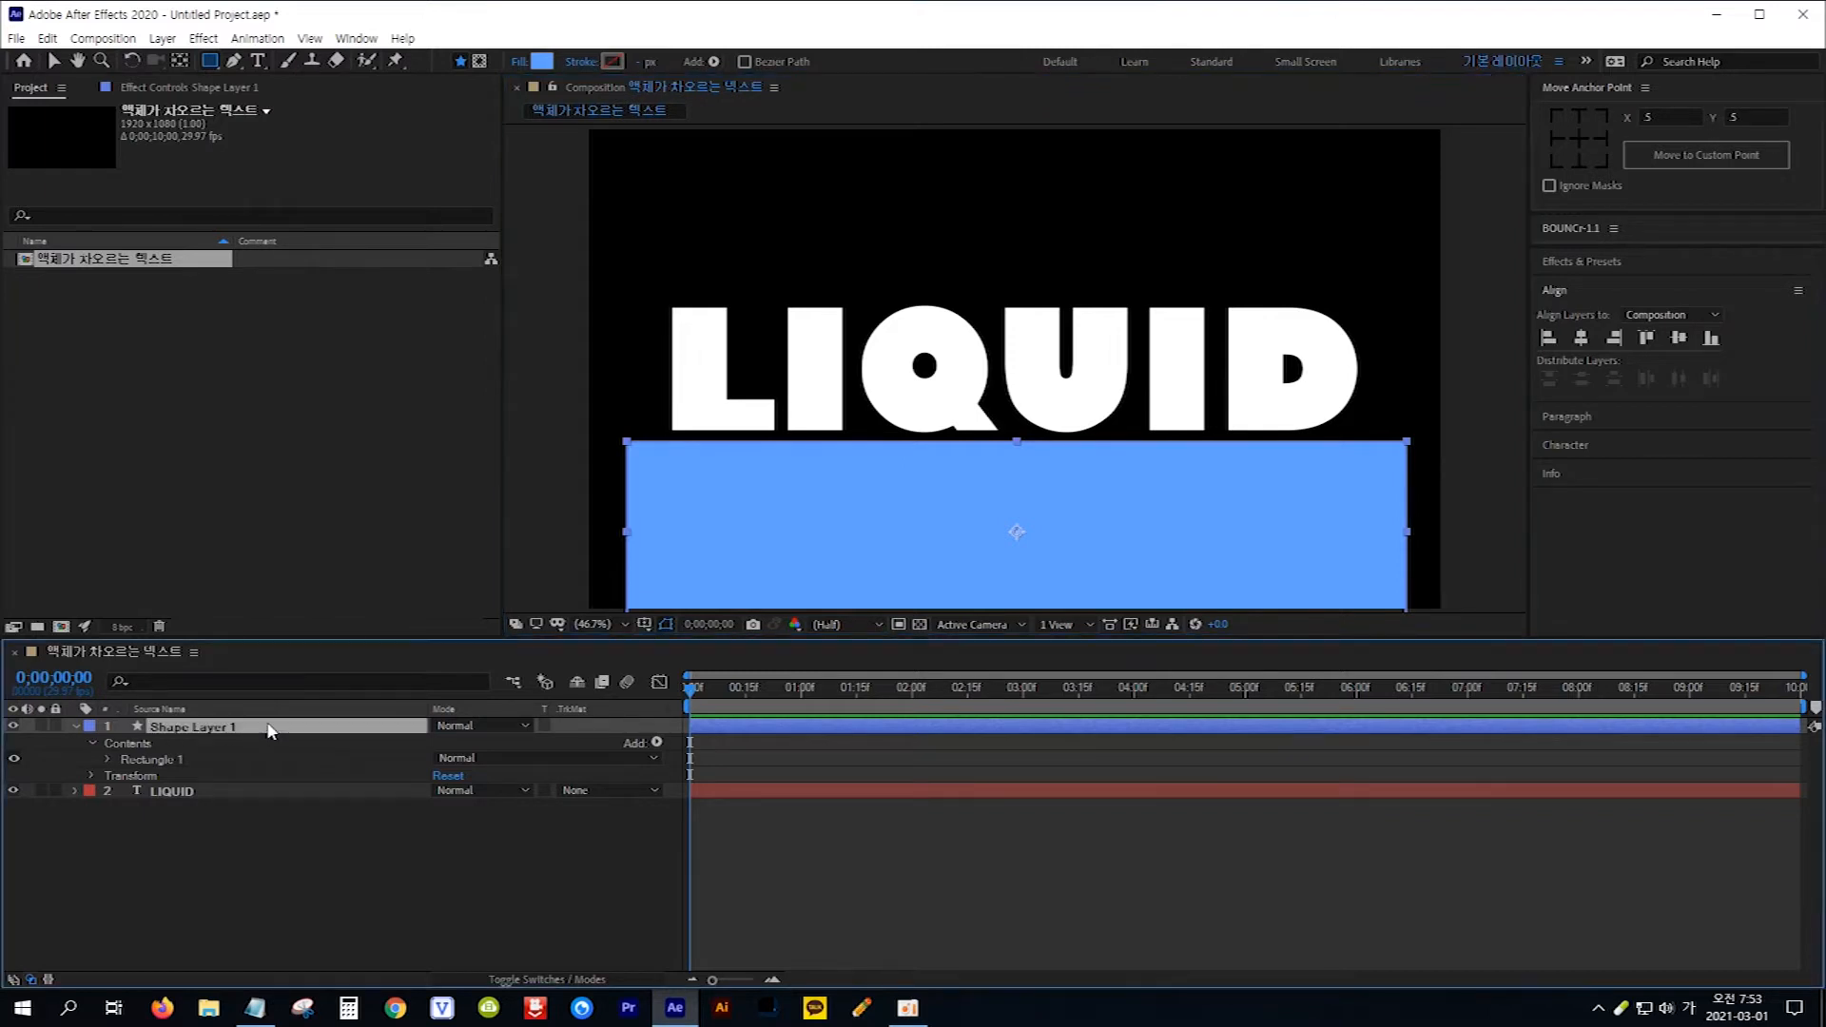
pyautogui.press('Return')
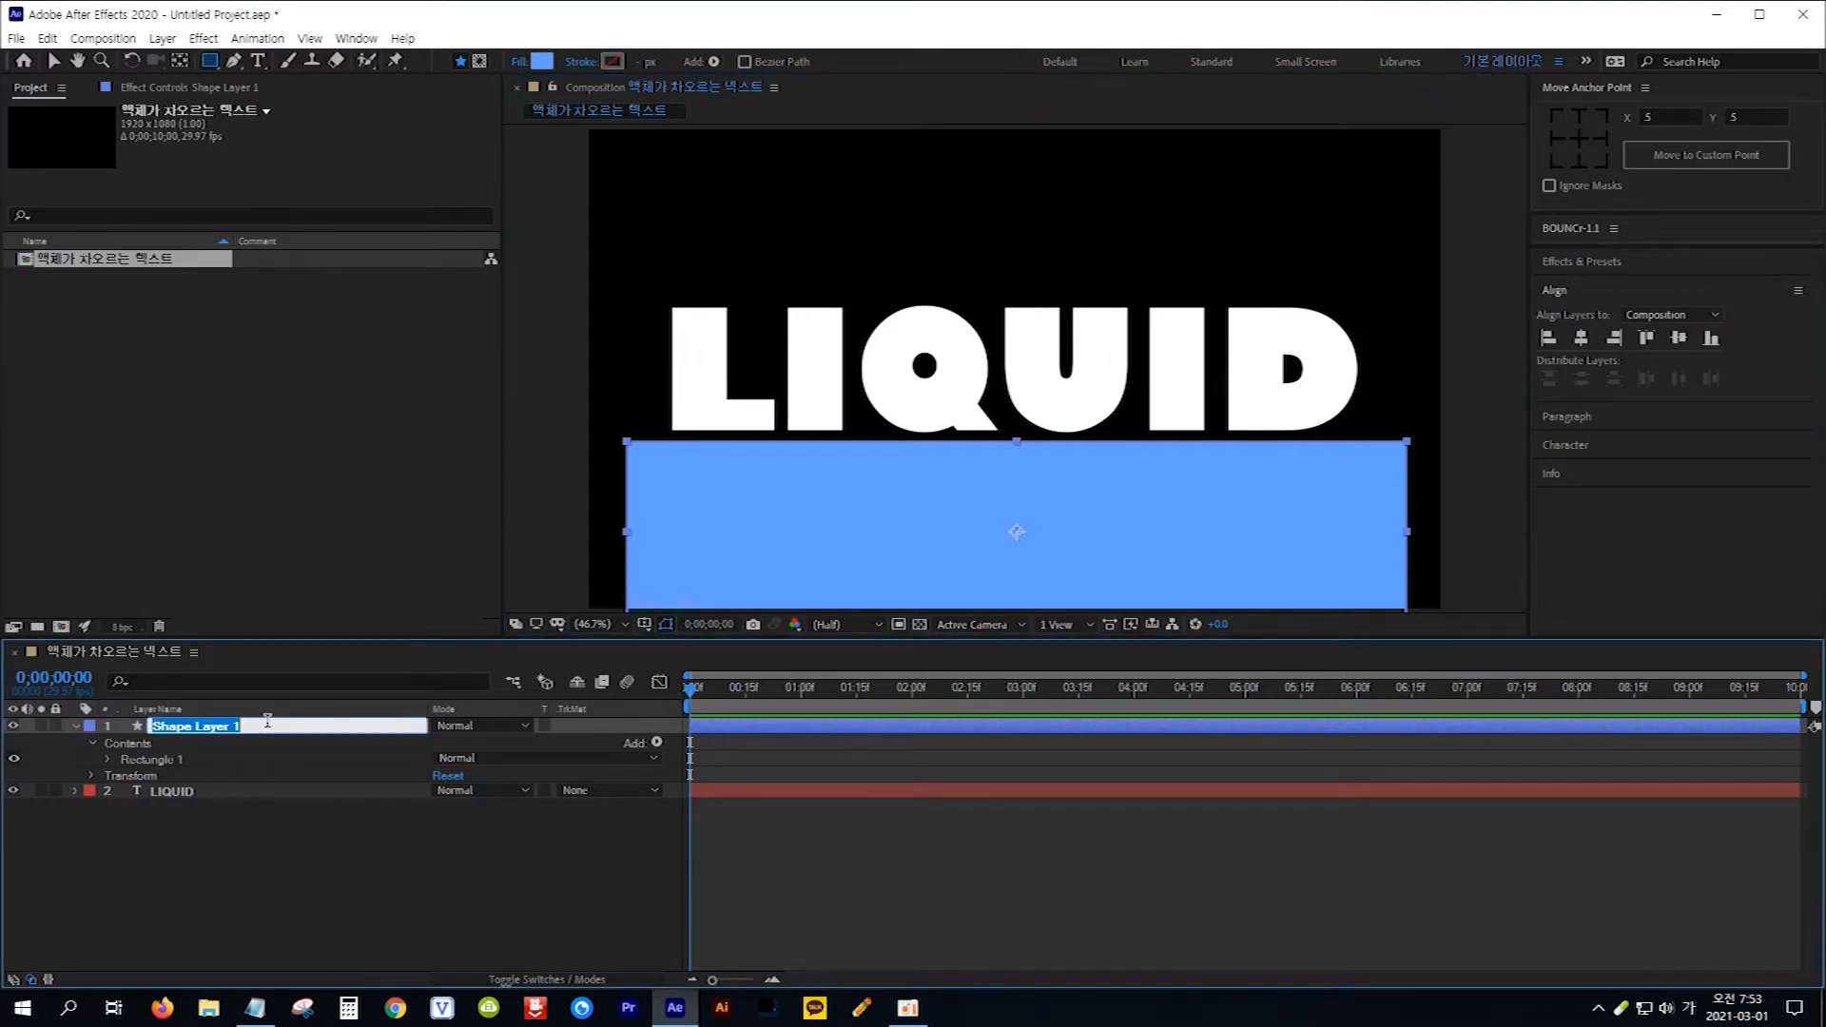
pyautogui.write('액체')
pyautogui.press('Return')
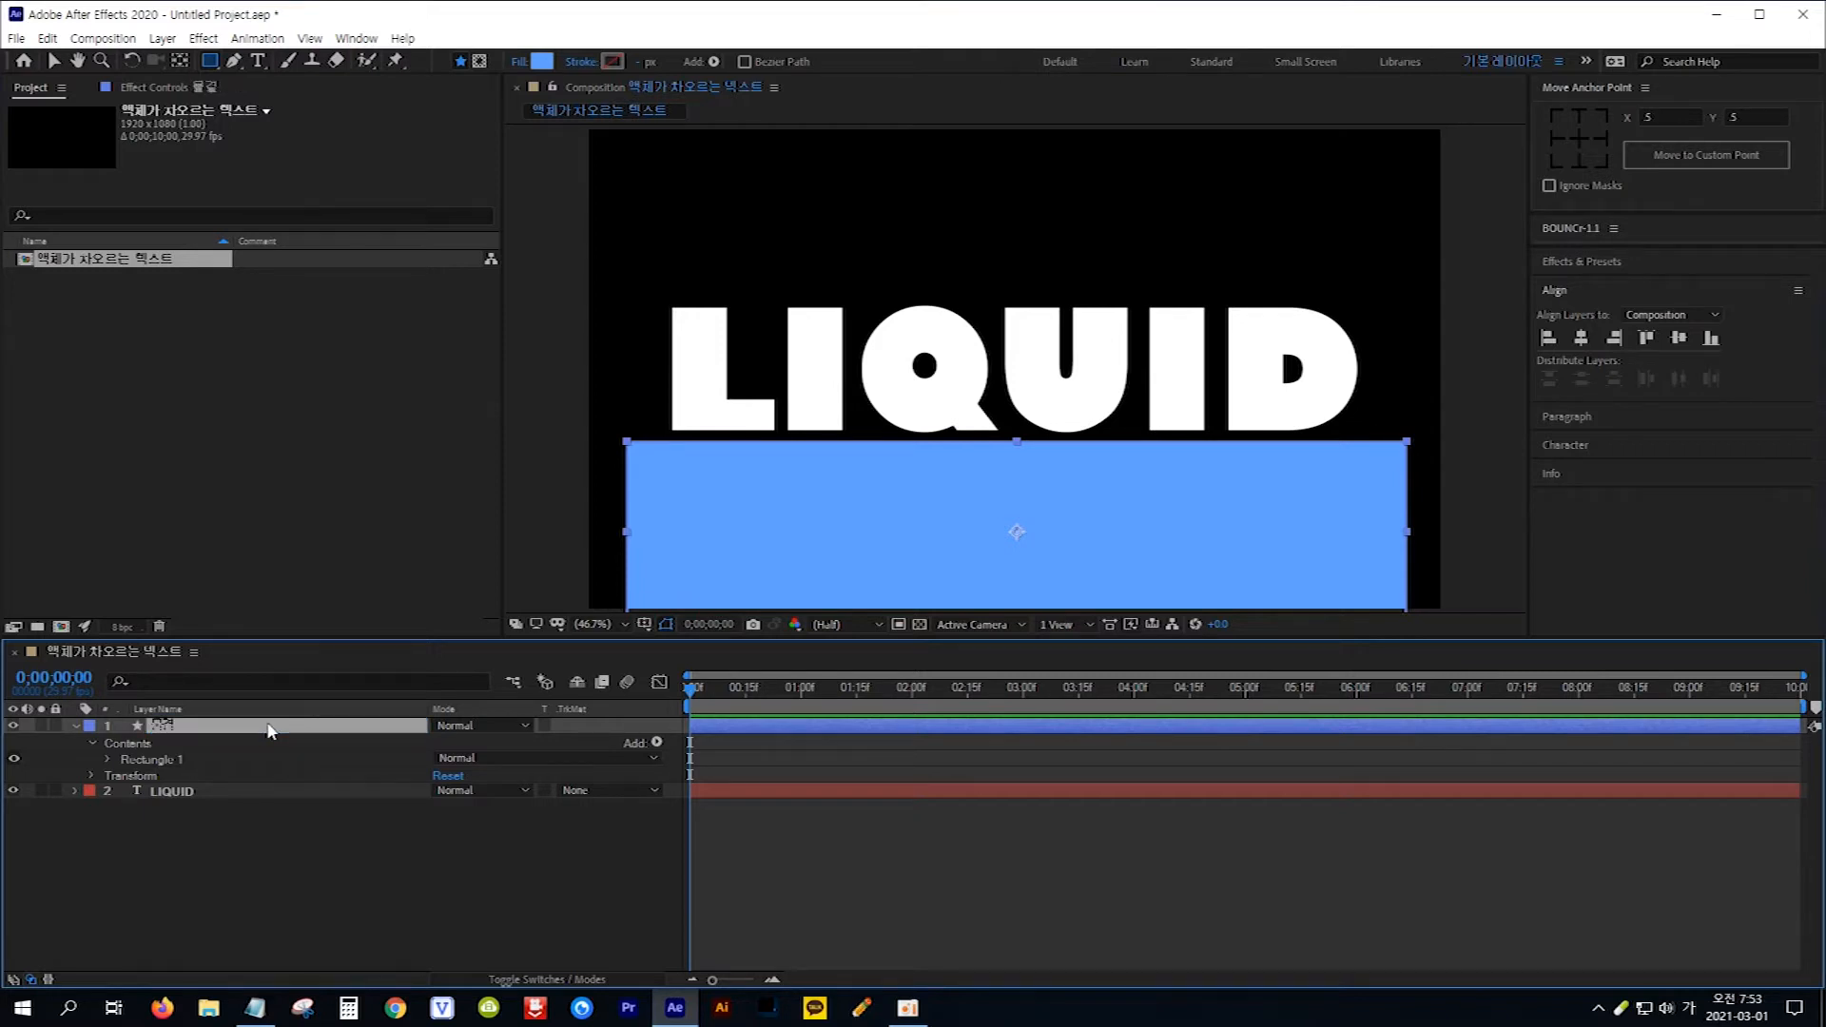
# Step: Copy WAVE WARP from the Notepad note, search the effects for it, and apply Wave Warp to the 물결 layer
pyautogui.hotkey('alt', 'Tab')
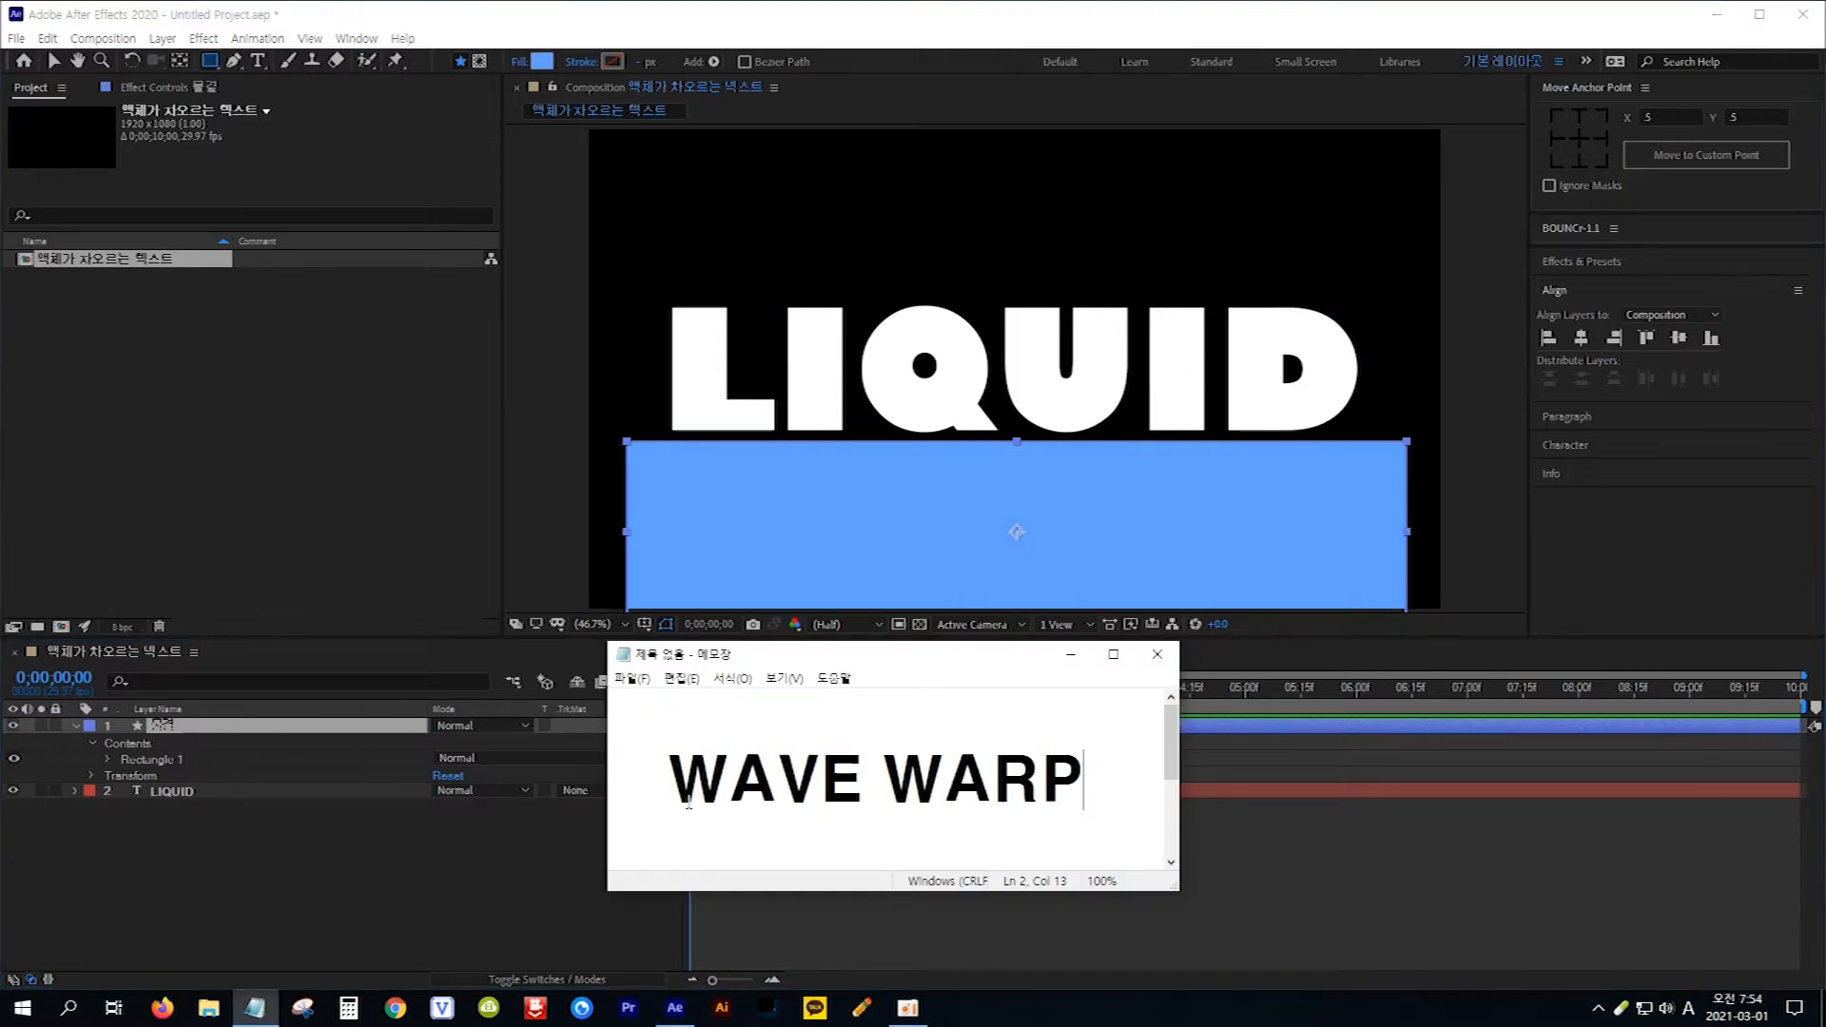
pyautogui.moveTo(1086, 782); pyautogui.dragTo(687, 778)
pyautogui.hotkey('ctrl', 'c')
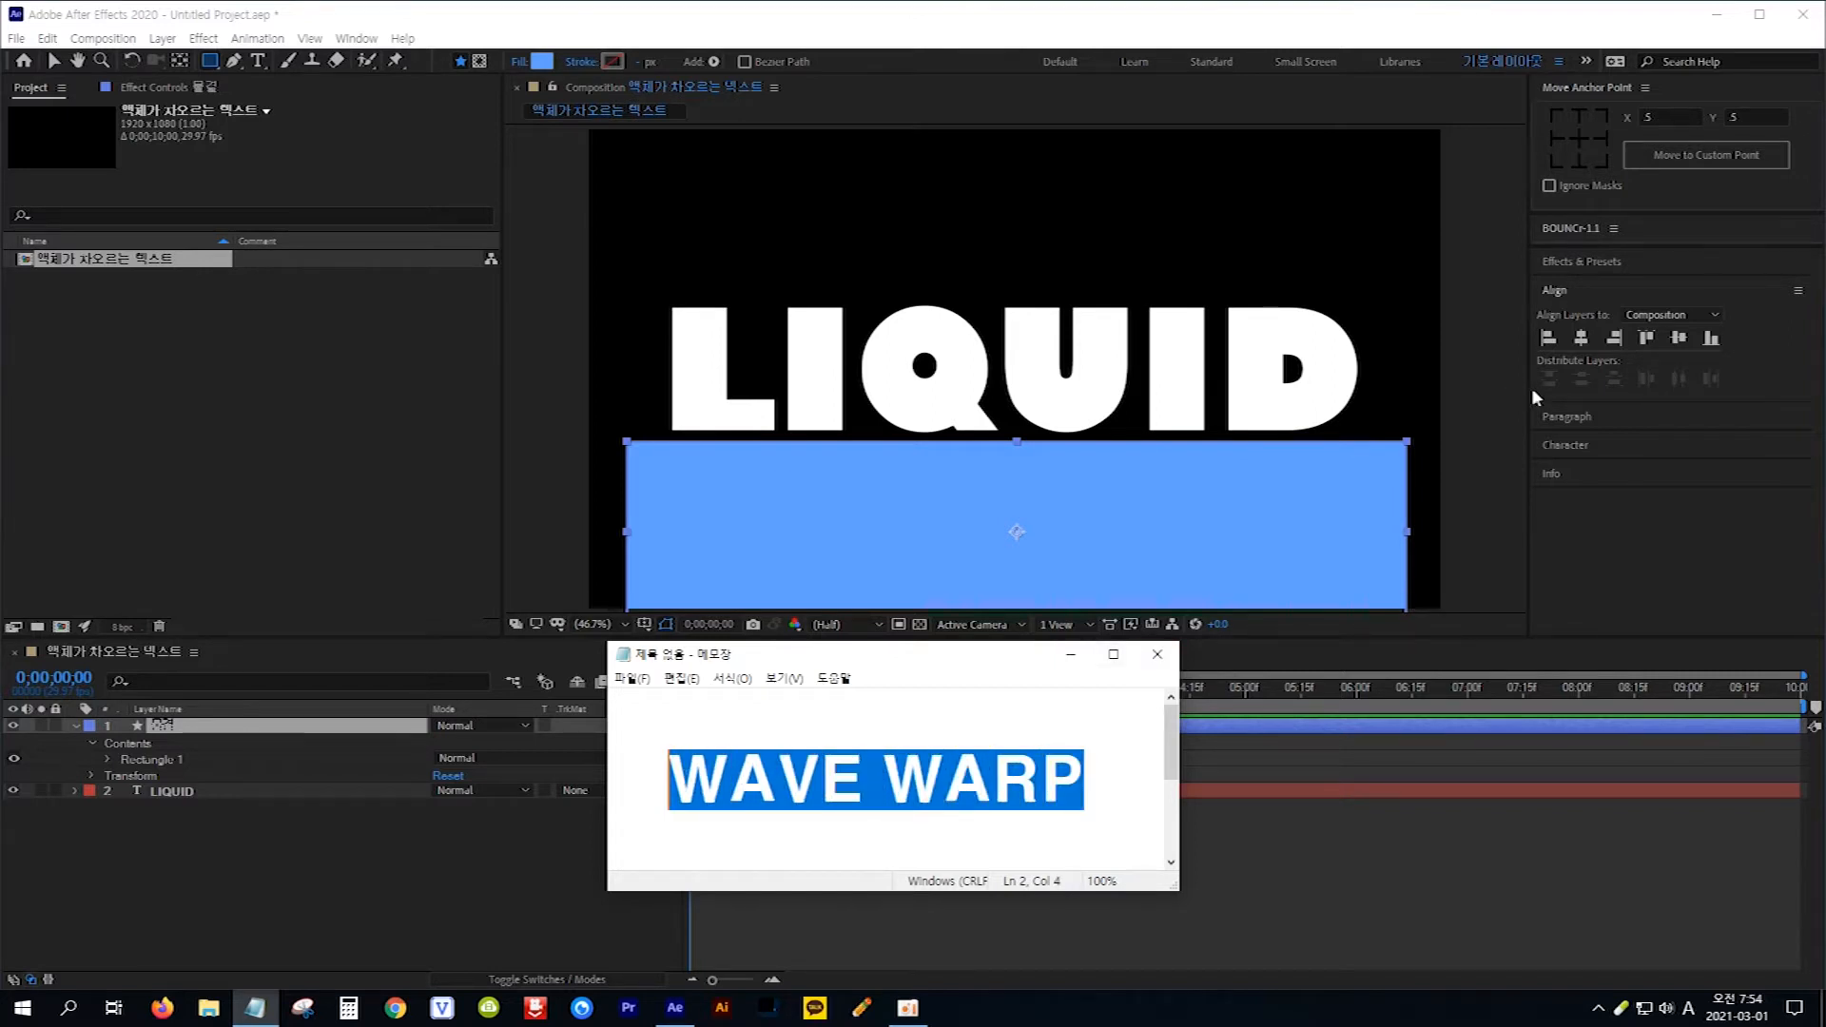
pyautogui.click(1641, 259)
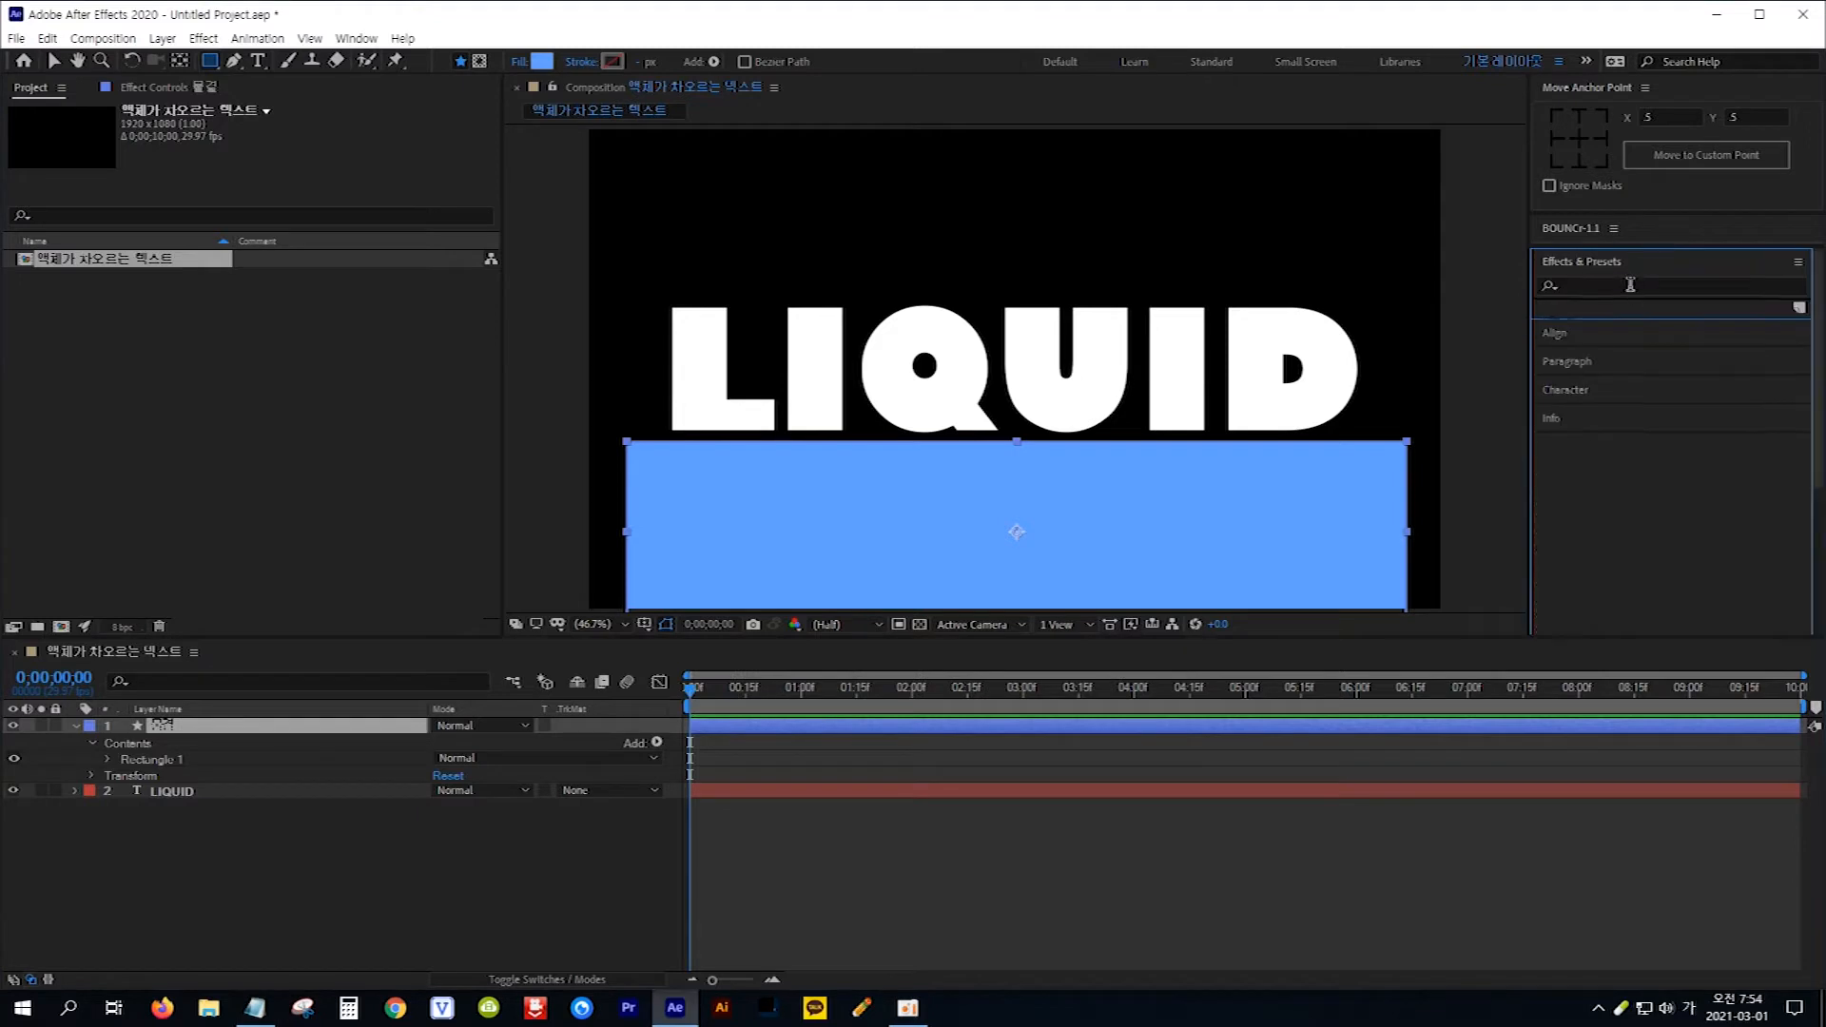
pyautogui.hotkey('ctrl', 'v')
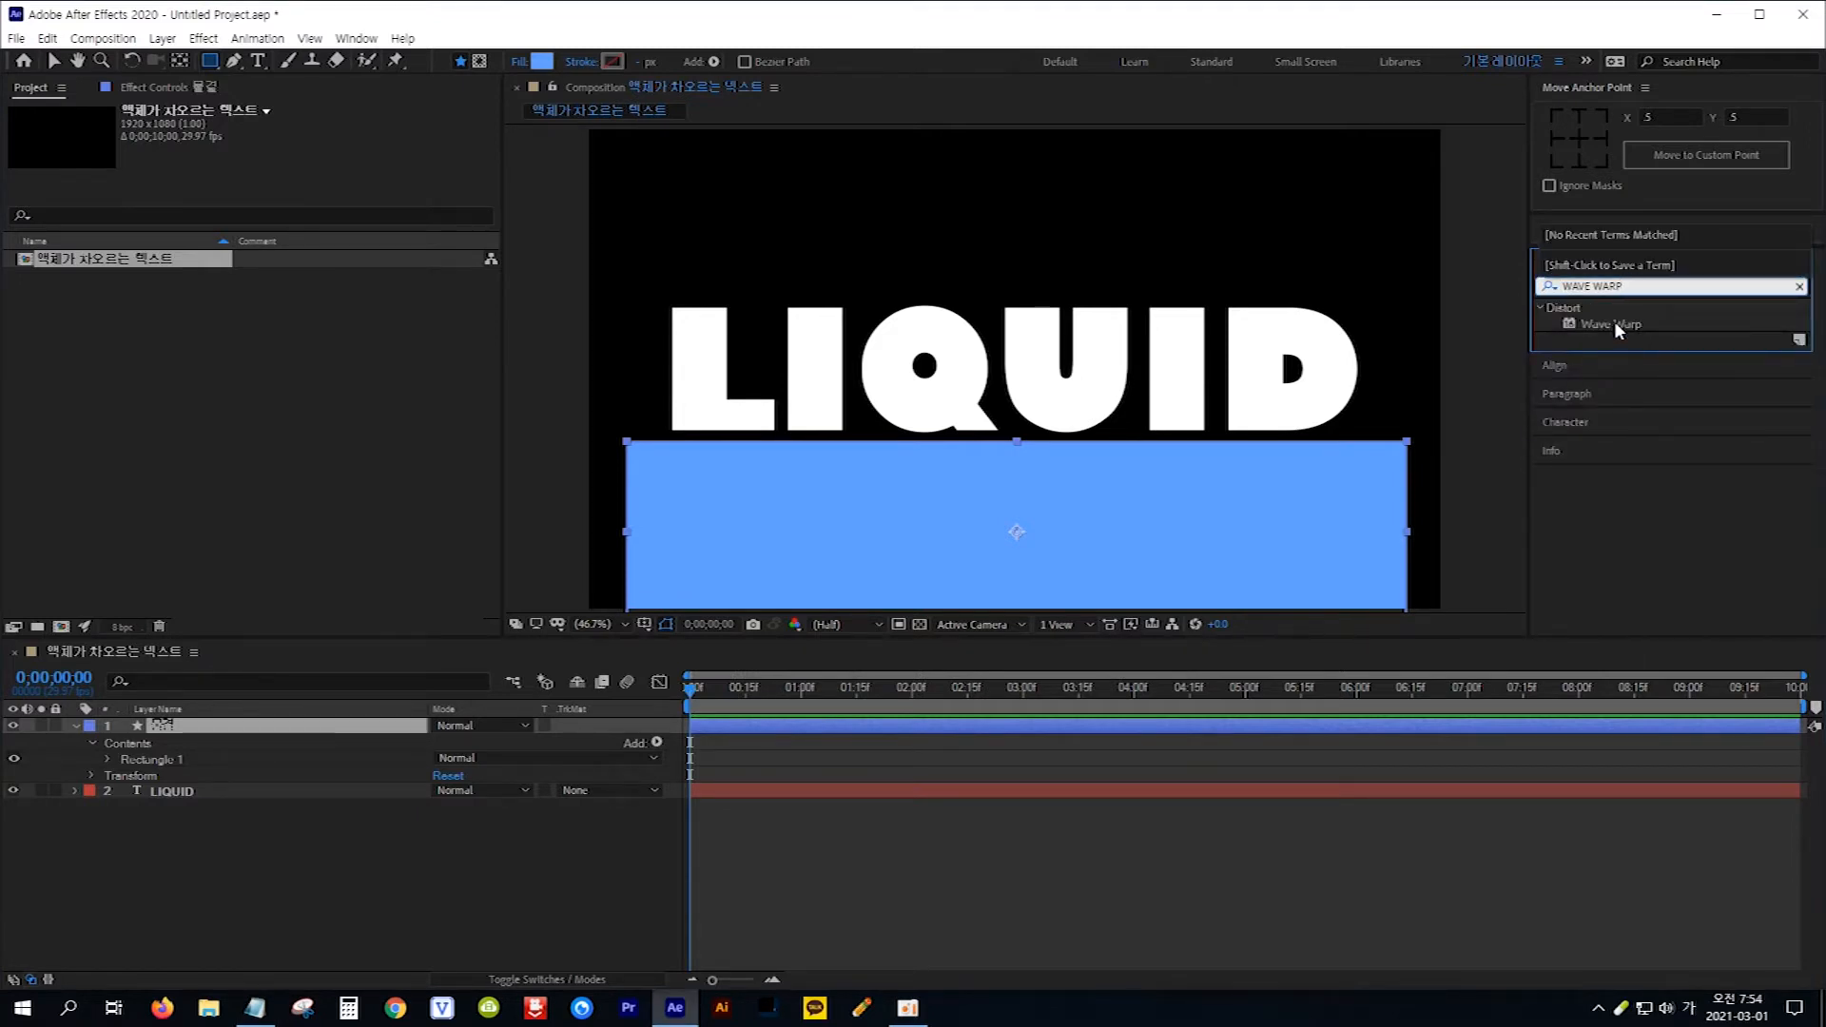
pyautogui.moveTo(1614, 321)
pyautogui.mouseDown()
pyautogui.moveTo(859, 569)
pyautogui.moveTo(418, 656)
pyautogui.moveTo(276, 714)
pyautogui.moveTo(275, 734)
pyautogui.mouseUp()
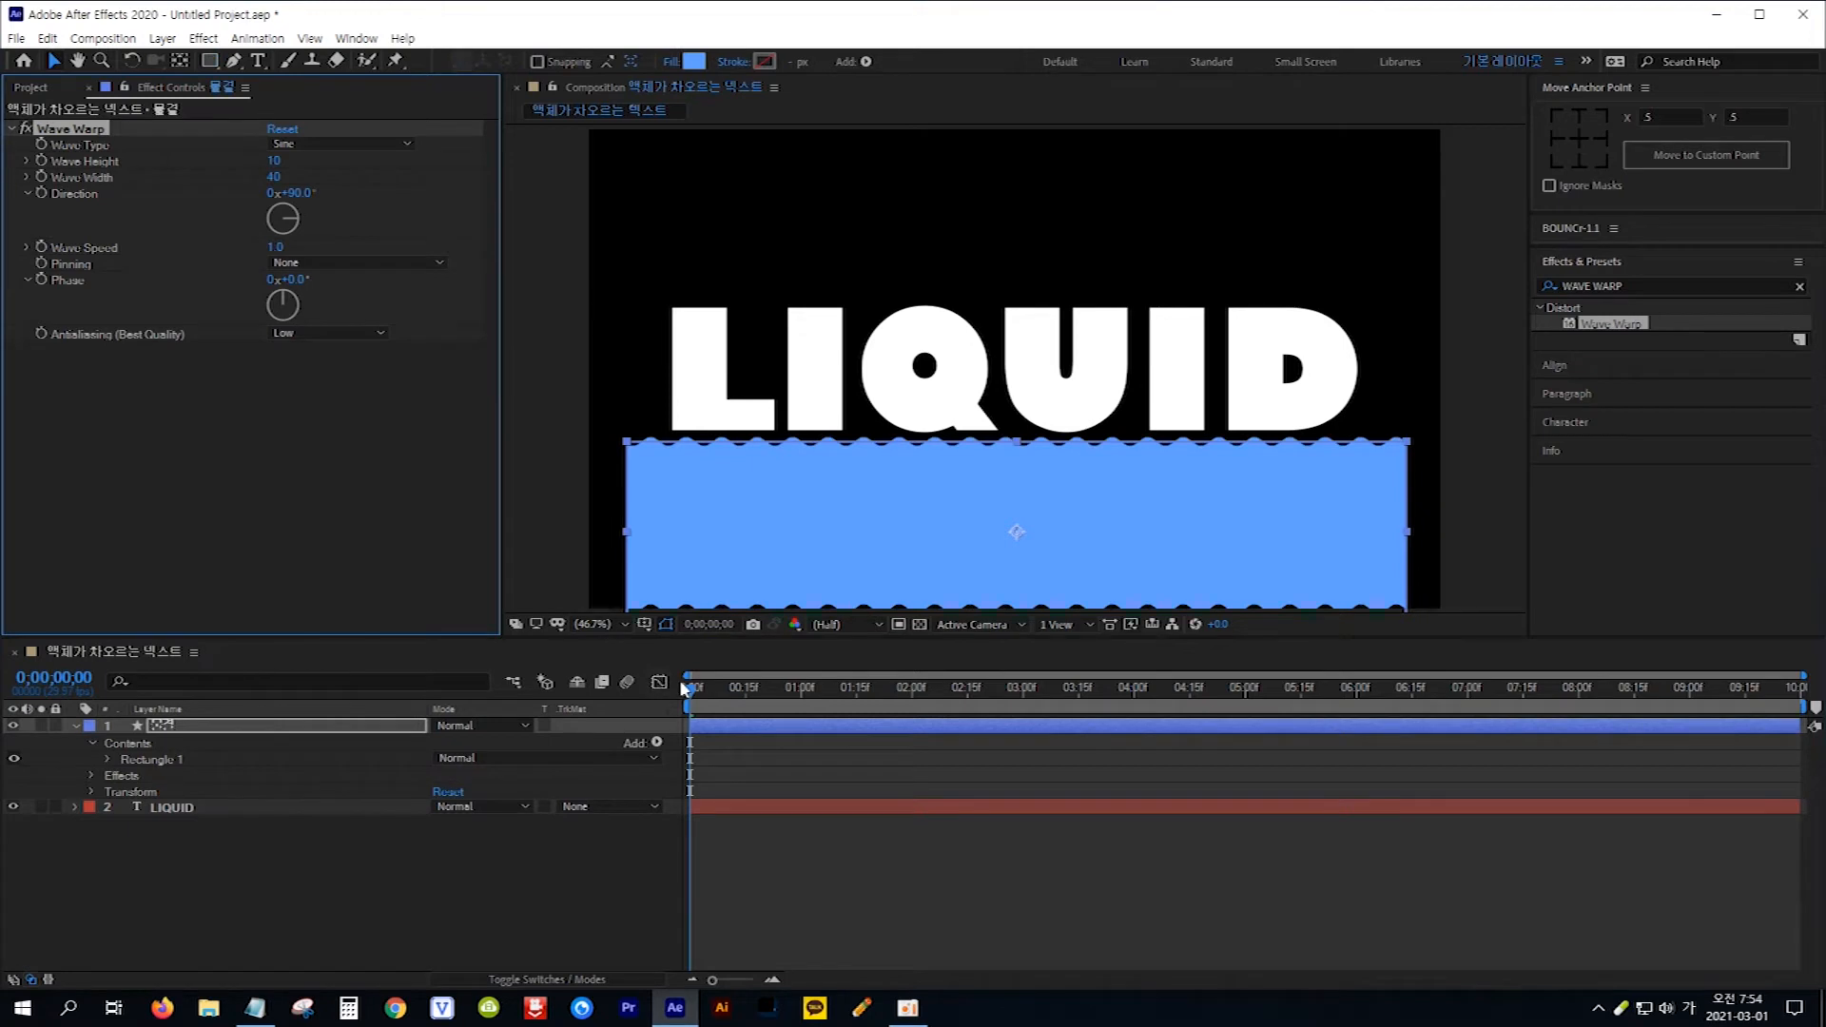
# Step: Preview the wave animation on the timeline and return to the first frame
pyautogui.moveTo(683, 685); pyautogui.dragTo(717, 689)
pyautogui.press('space')
pyautogui.moveTo(1002, 719); pyautogui.dragTo(942, 722)
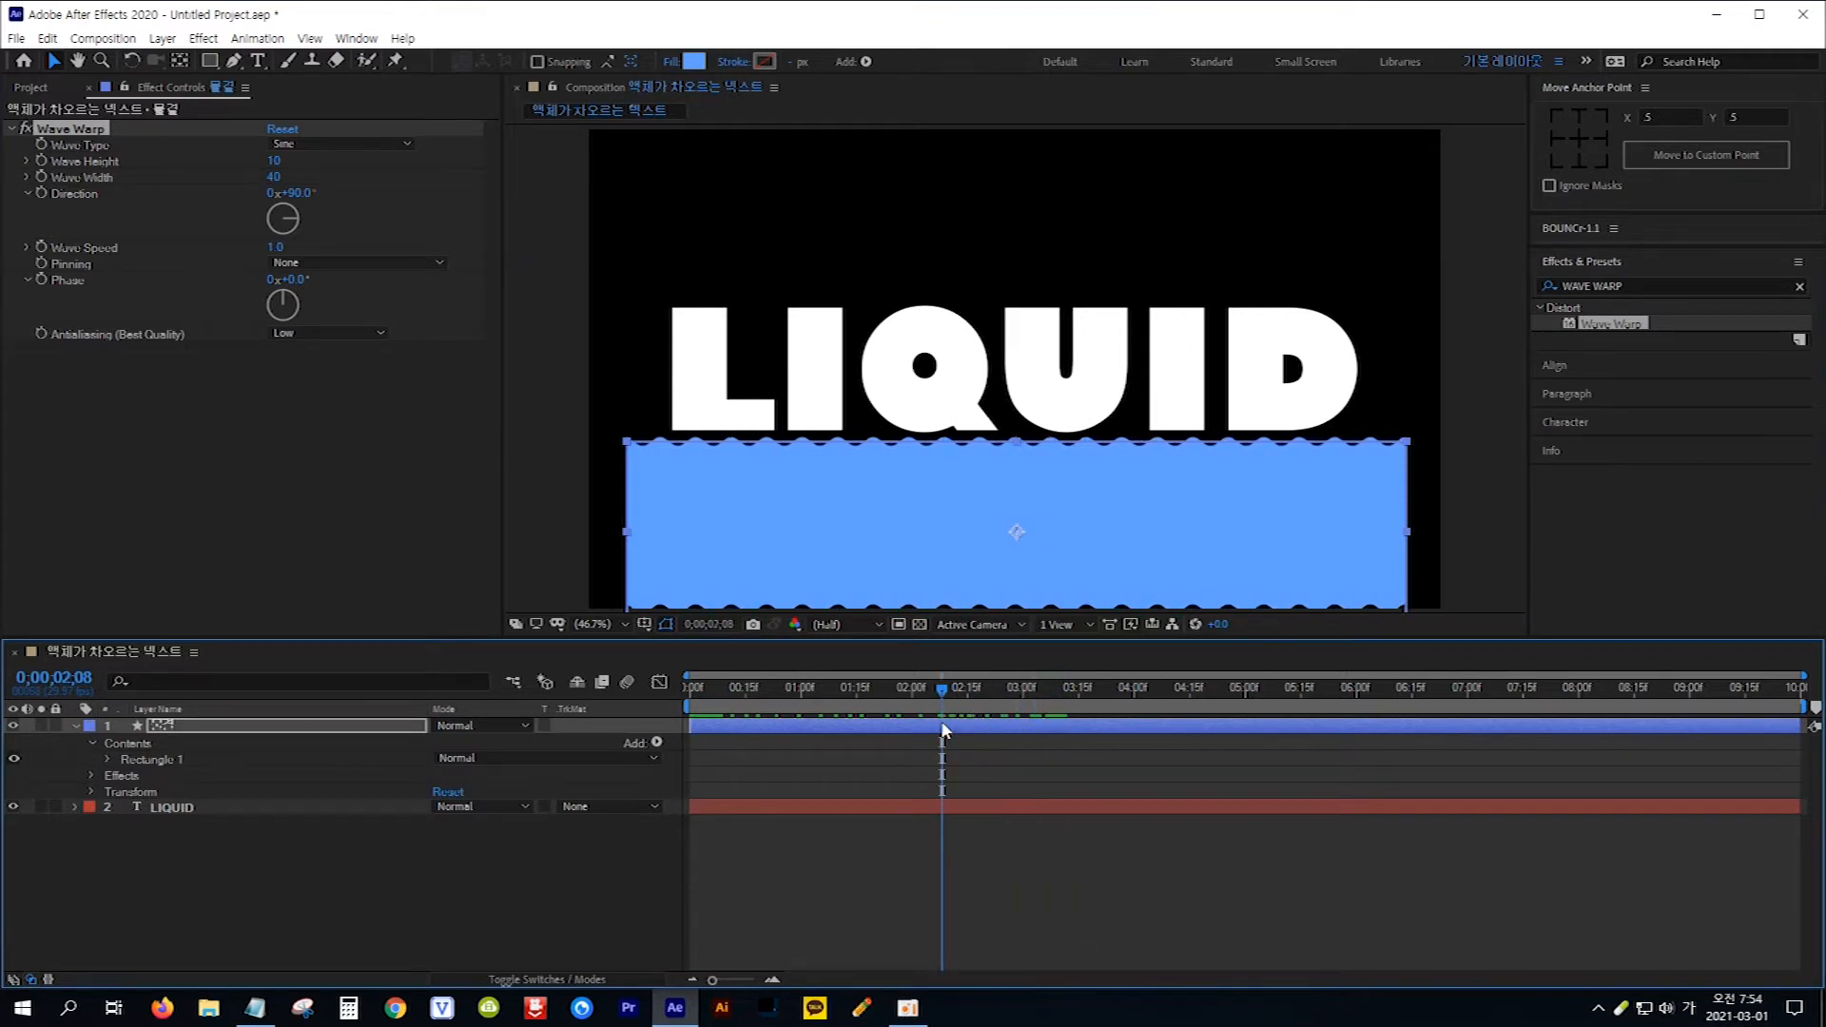
pyautogui.press('Home')
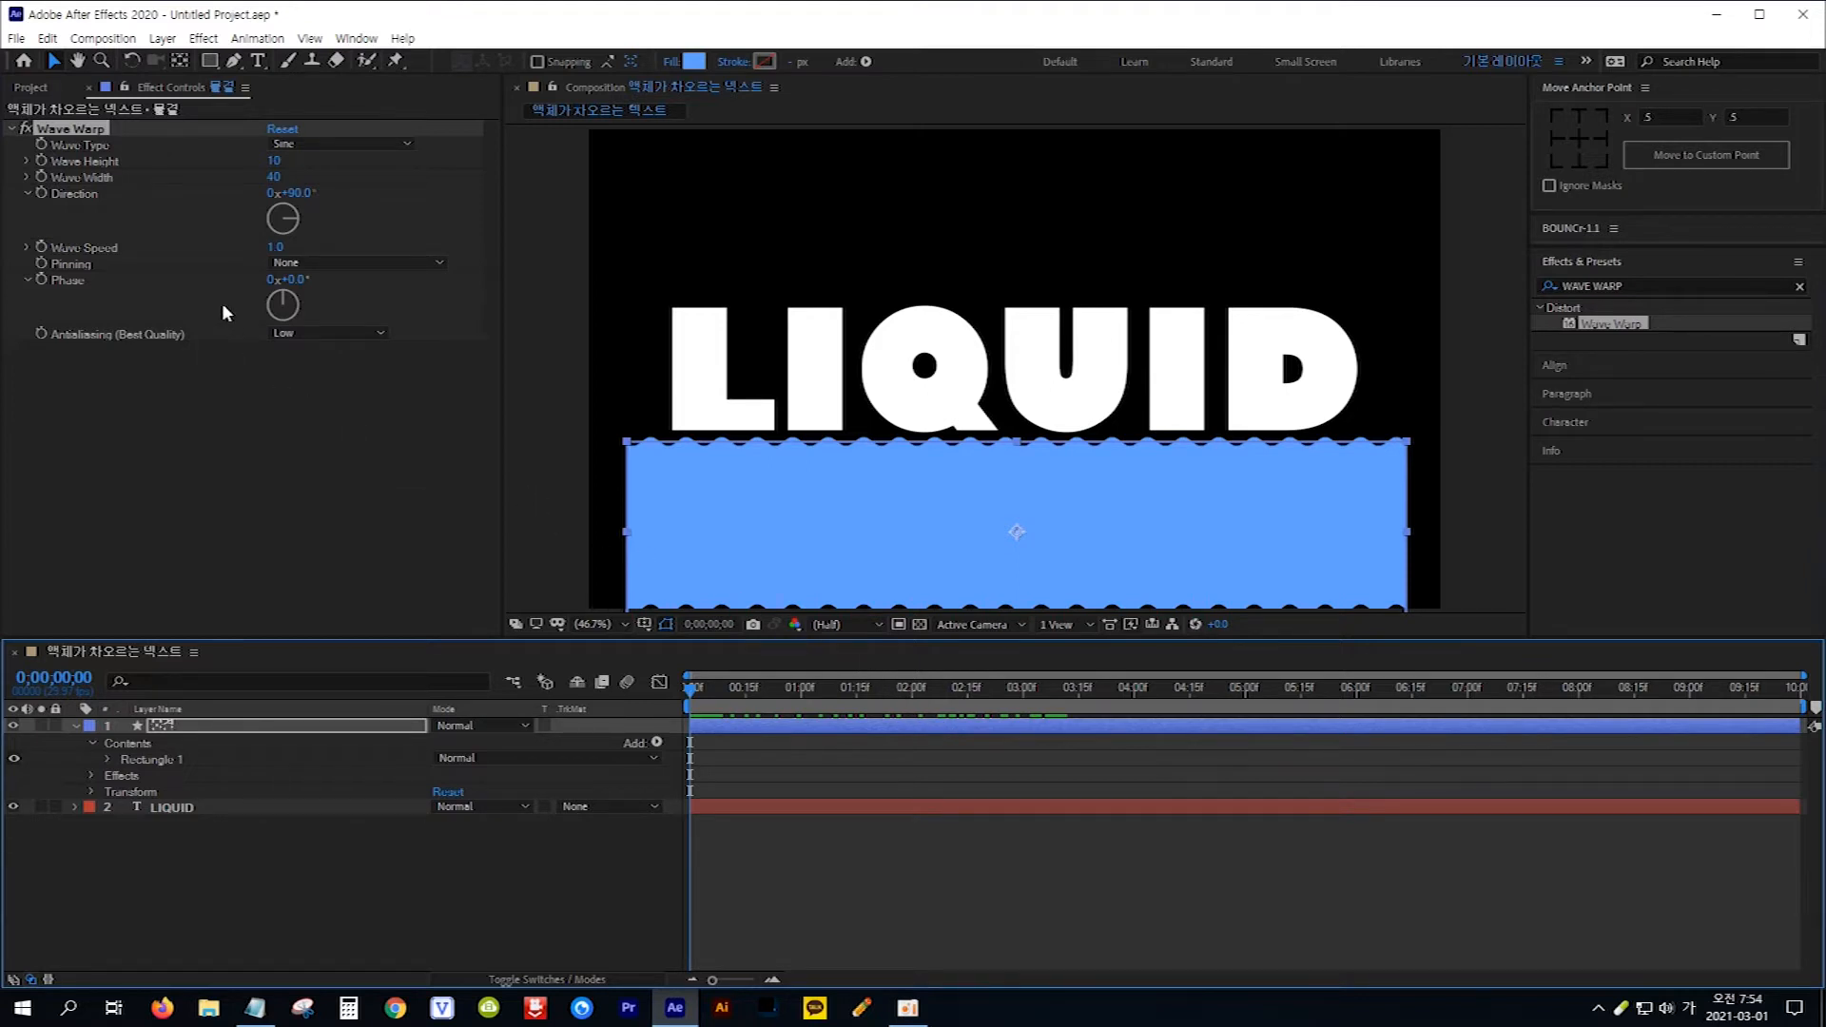
# Step: Set the Wave Warp effect's Wave Height to 19 and Wave Width to 290
pyautogui.click(275, 161)
pyautogui.write('19')
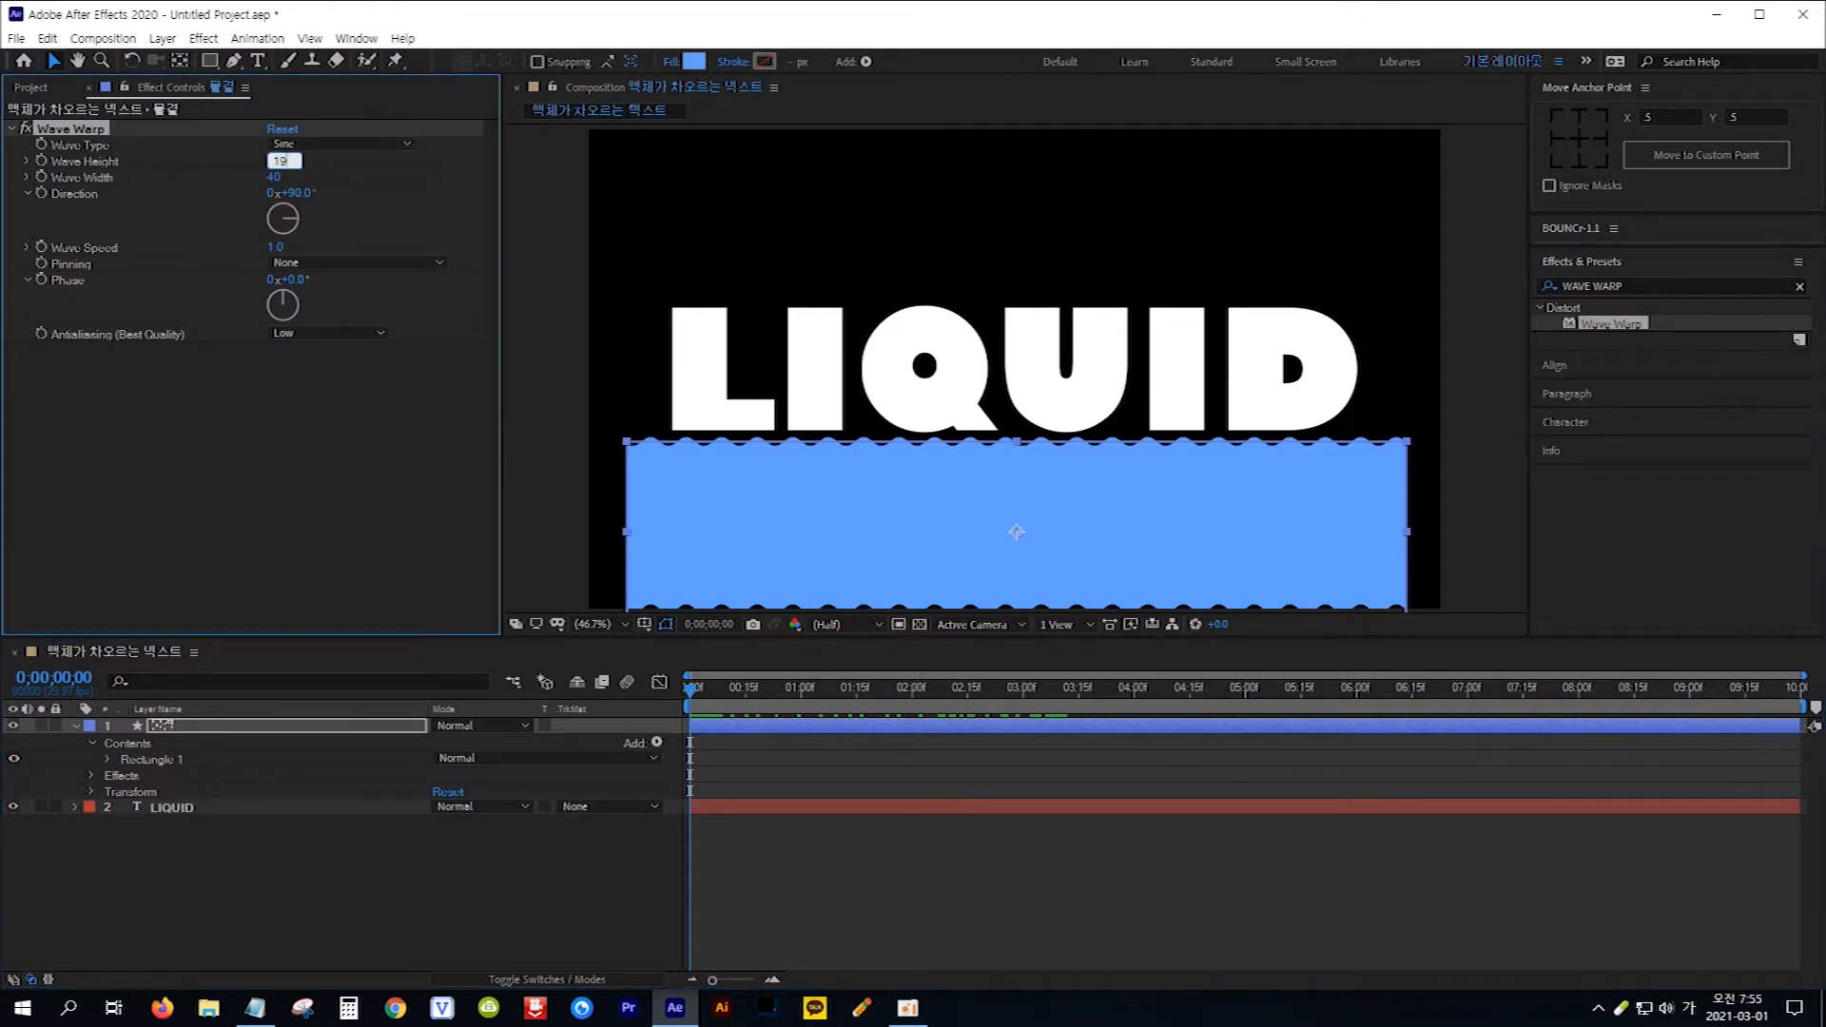
pyautogui.press('Return')
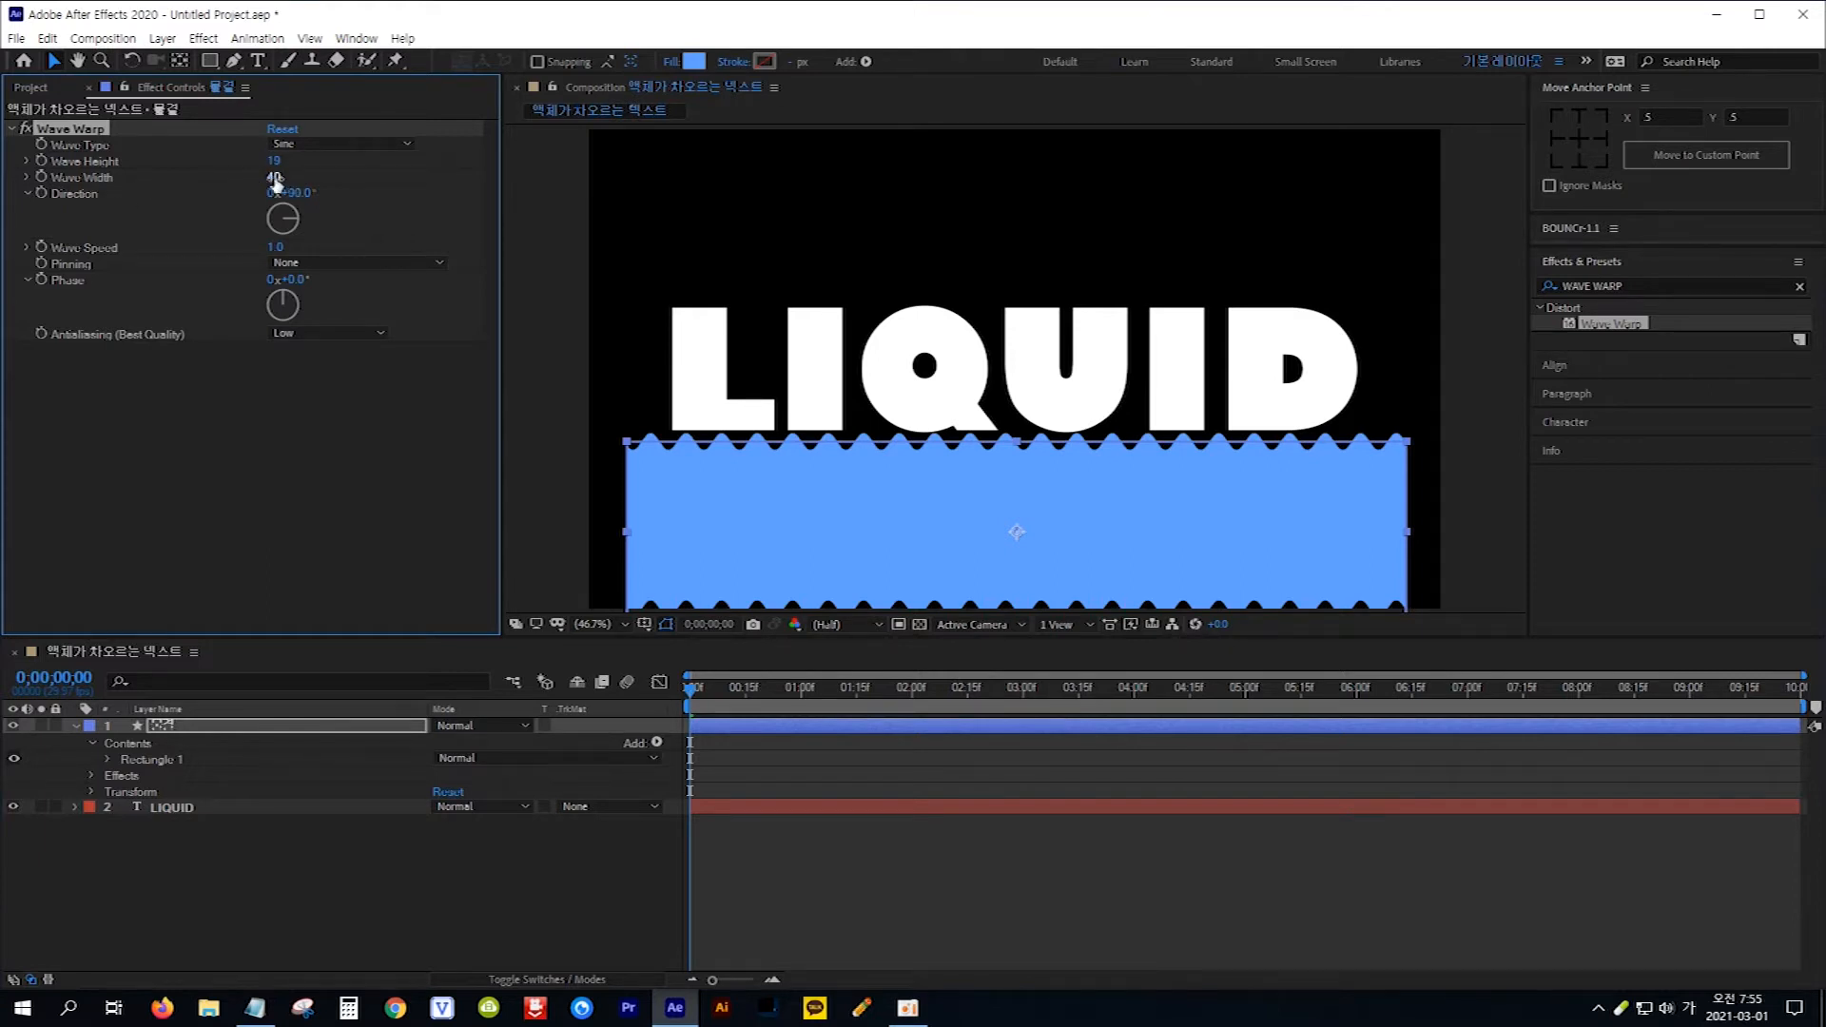
pyautogui.click(274, 177)
pyautogui.write('29')
pyautogui.press('Return')
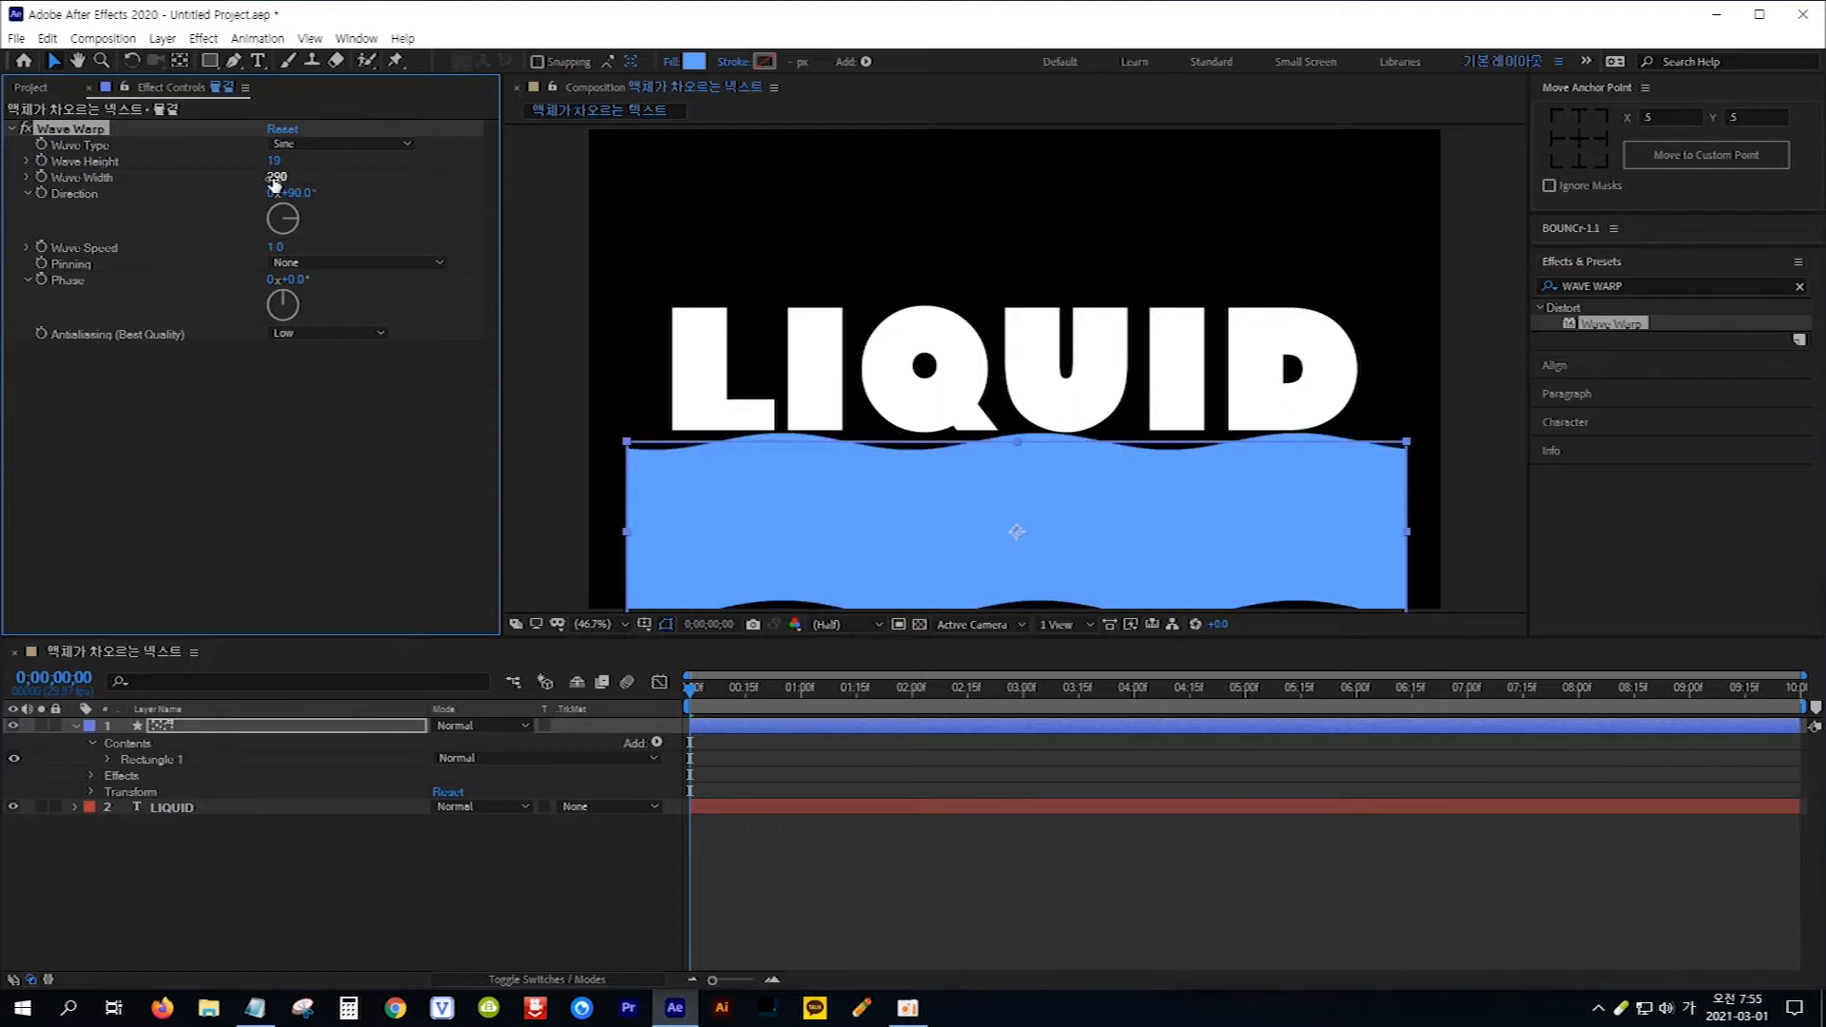
# Step: Set the Wave Warp effect's Wave Speed to 0.8 and its Antialiasing to High
pyautogui.click(275, 246)
pyautogui.write('0.8')
pyautogui.press('Return')
pyautogui.click(381, 331)
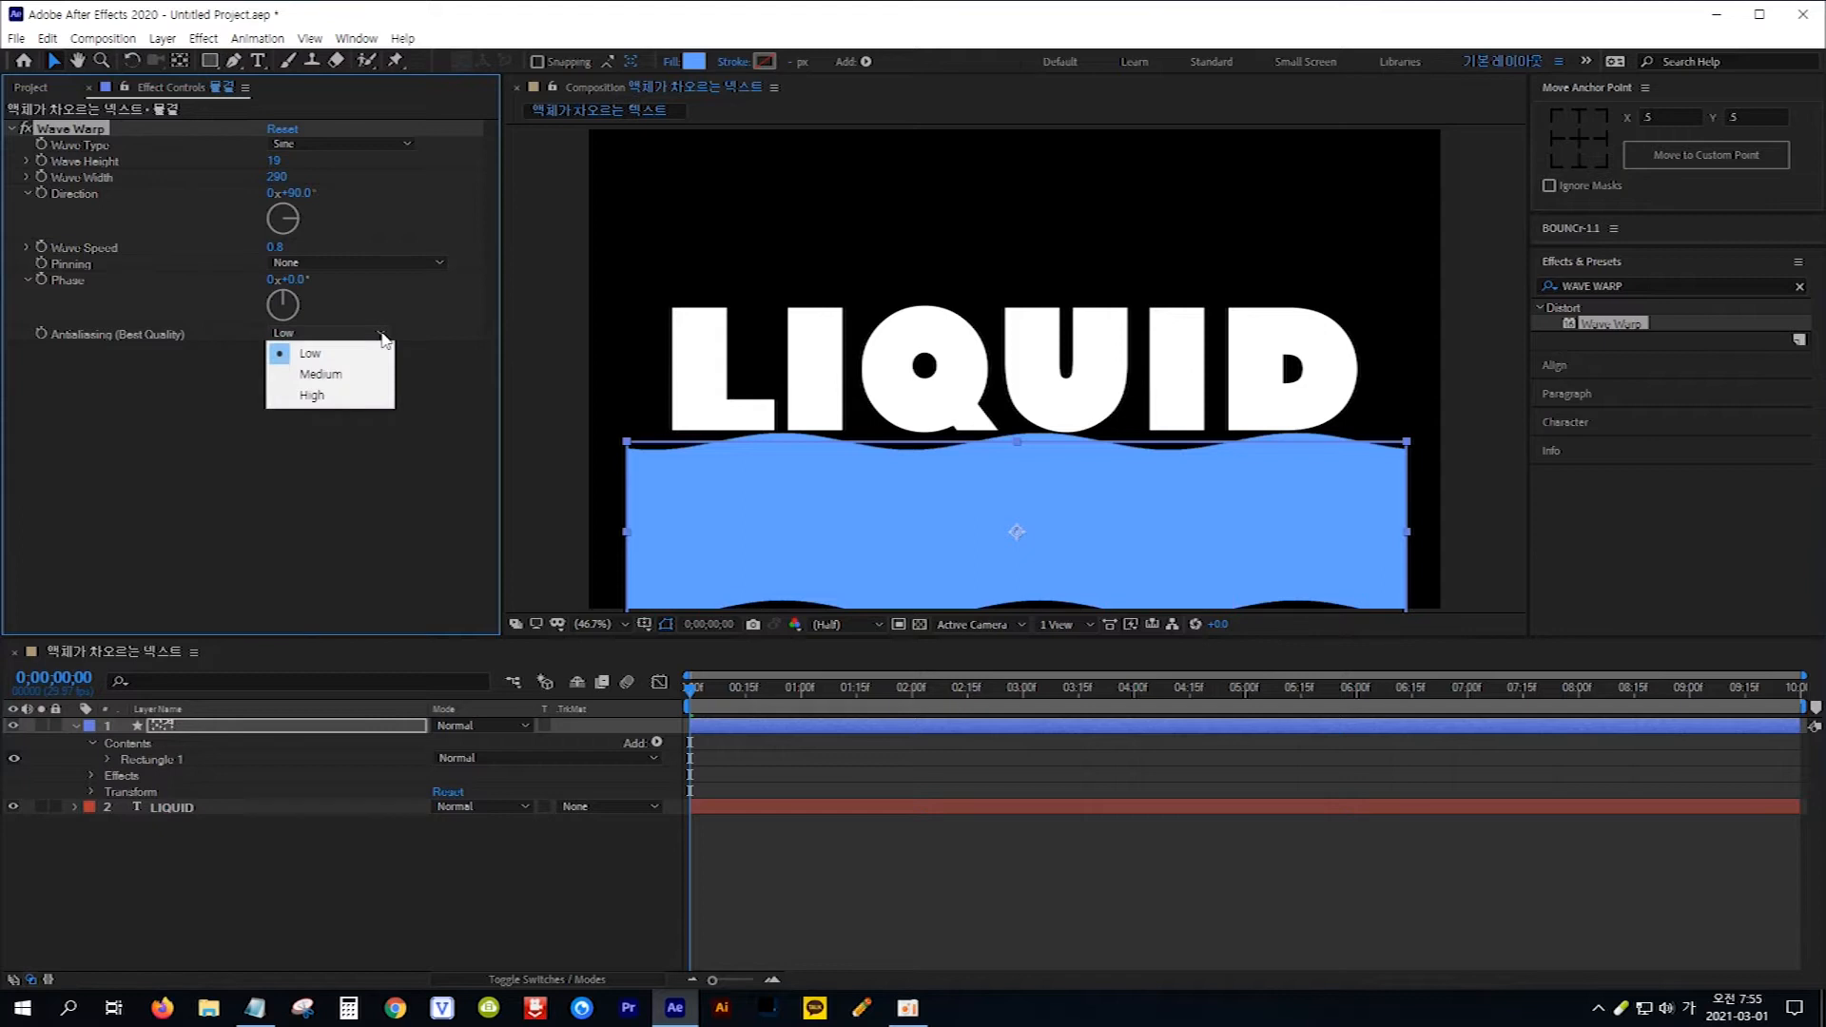
pyautogui.click(352, 403)
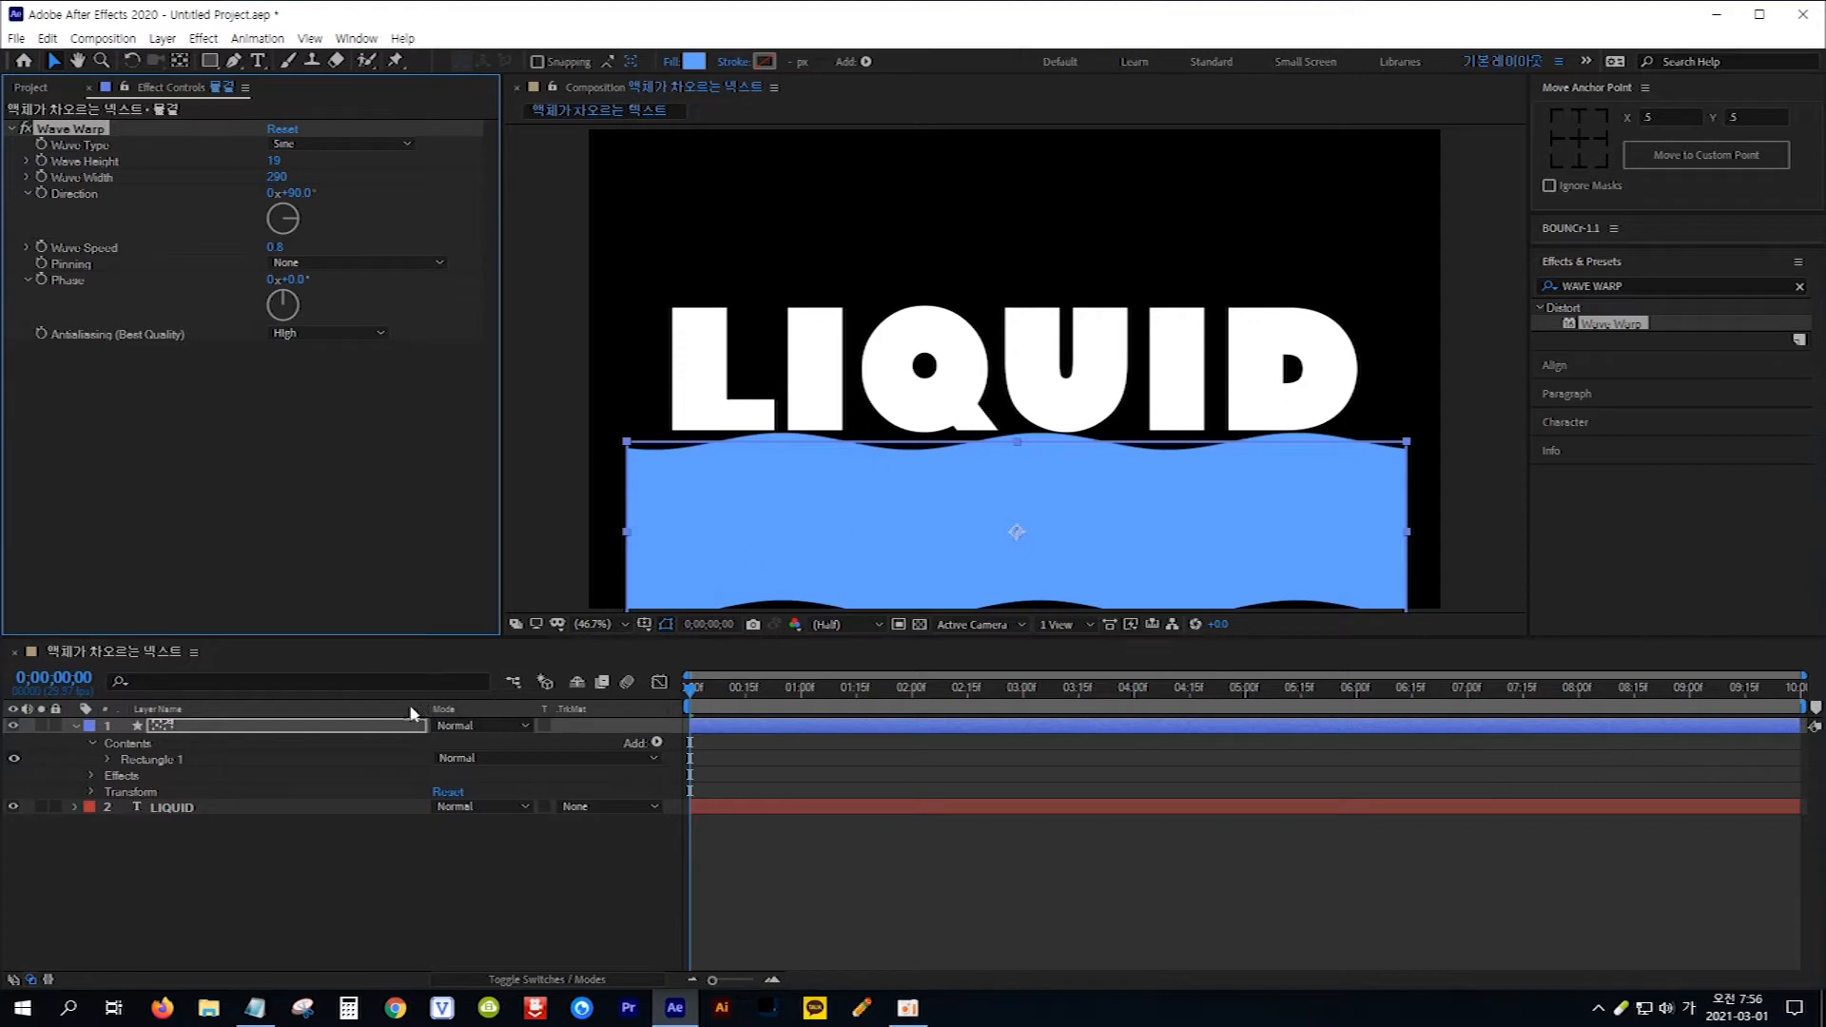
# Step: Reveal the 물결 layer's Position property and start keyframing it at the first frame
pyautogui.click(382, 726)
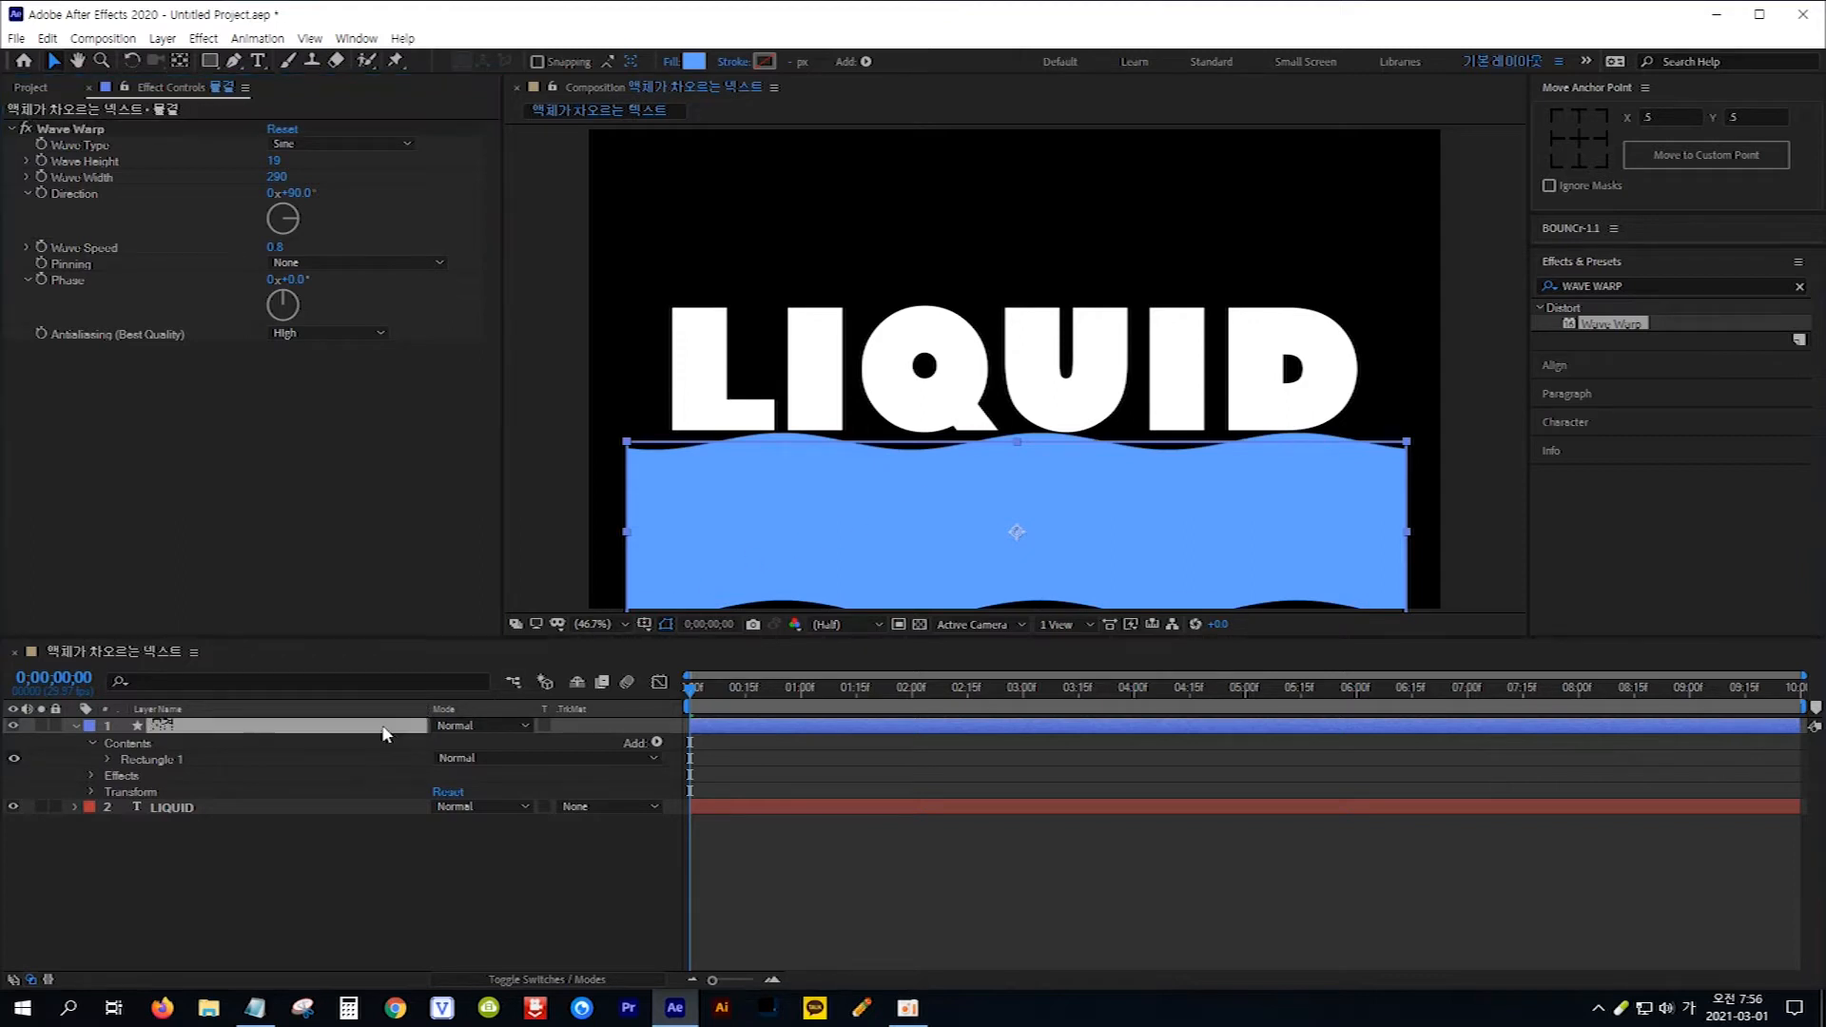
pyautogui.press('Hangul')
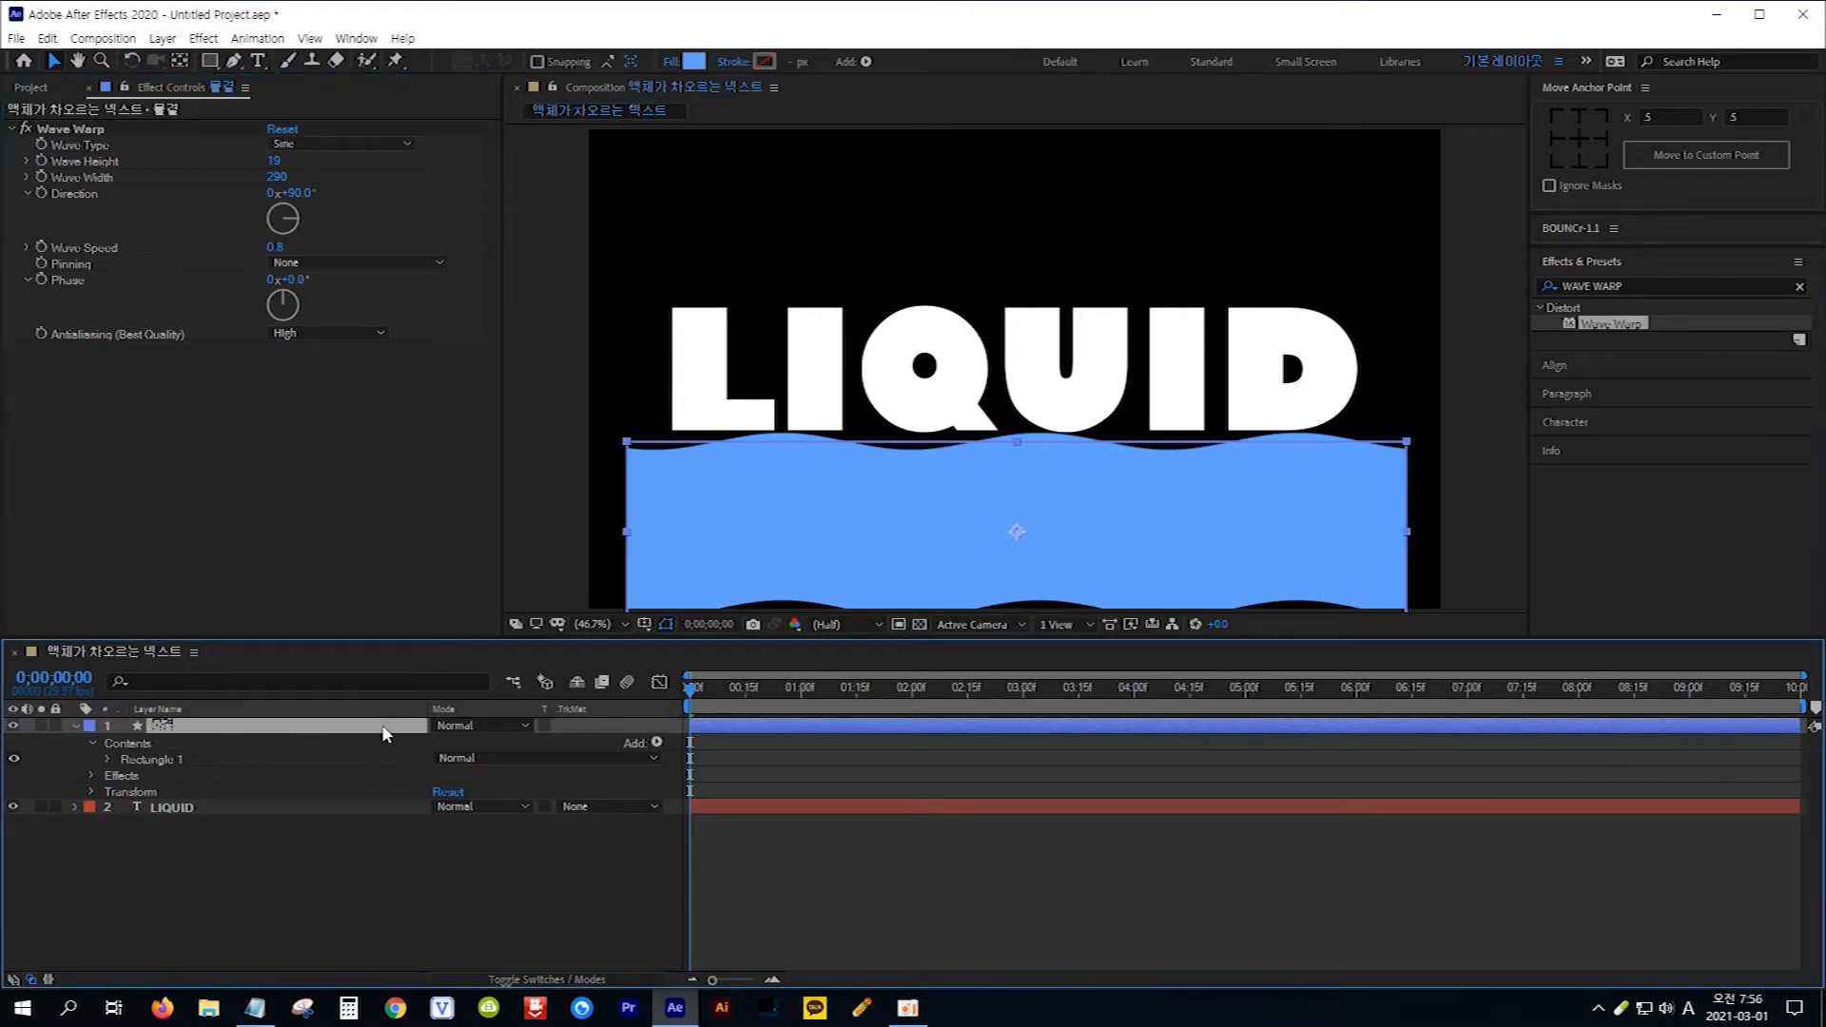
pyautogui.press('p')
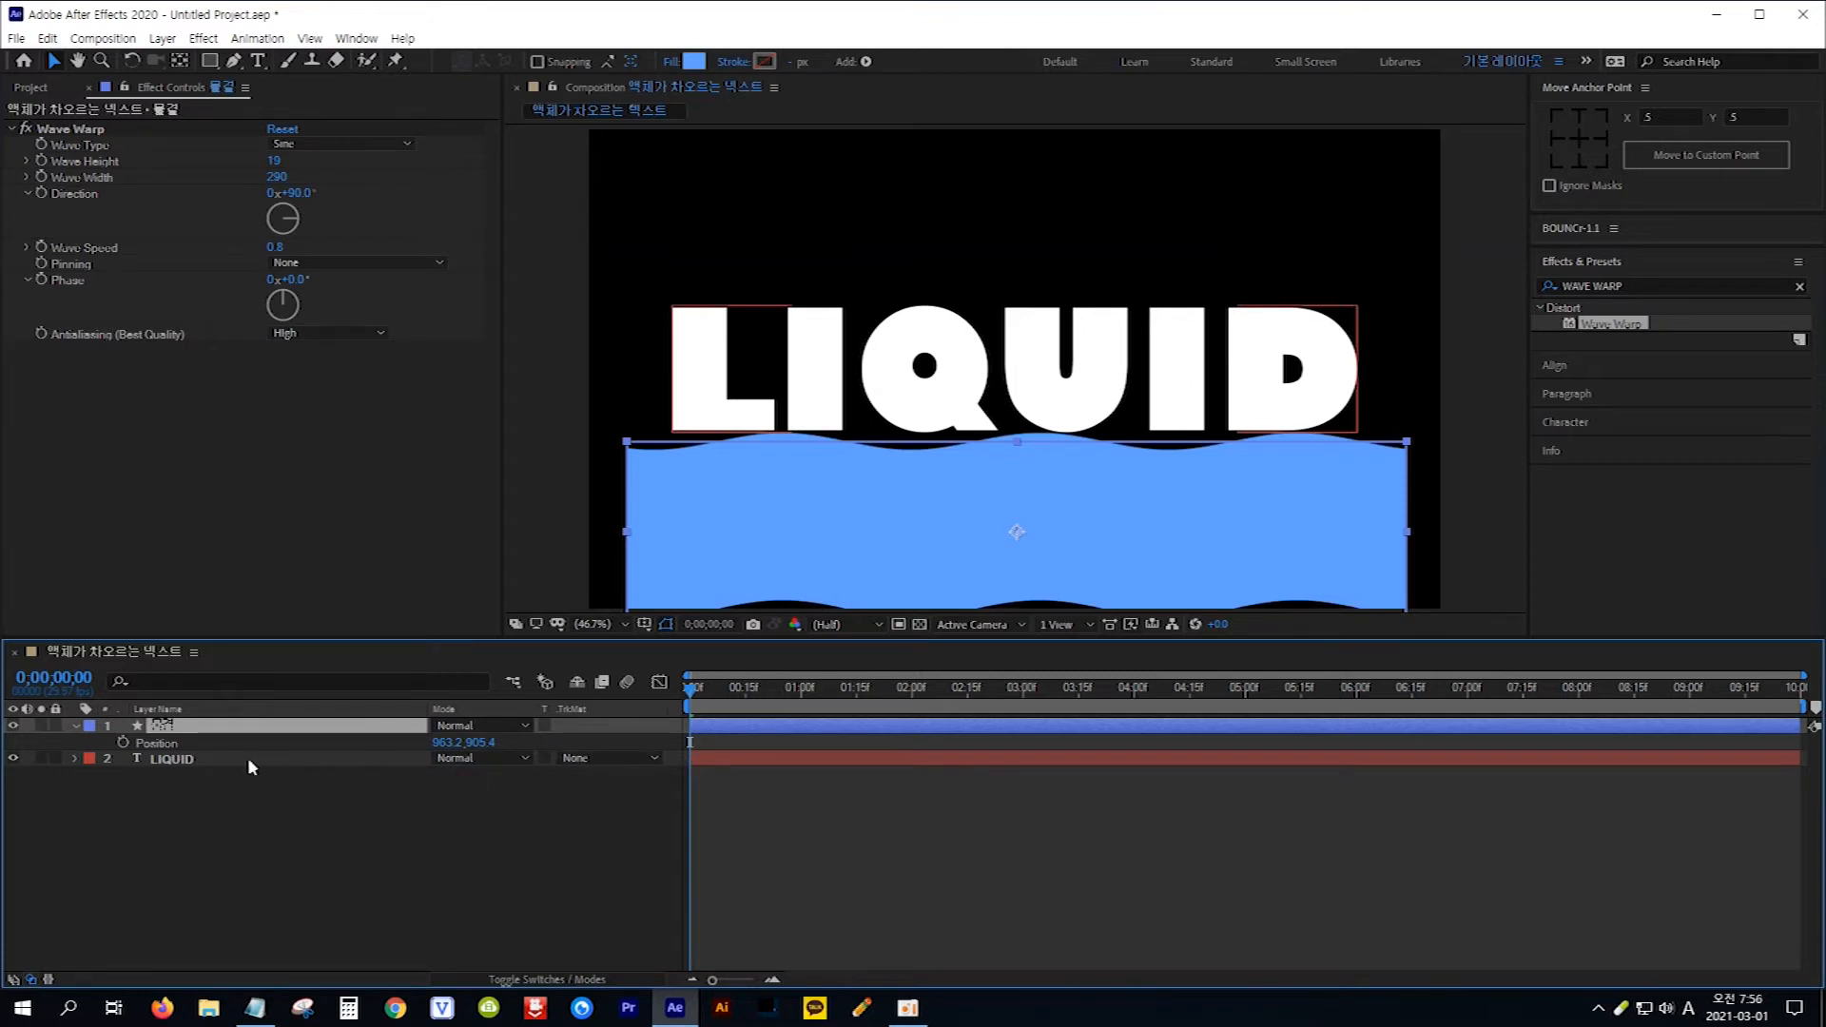
pyautogui.click(121, 742)
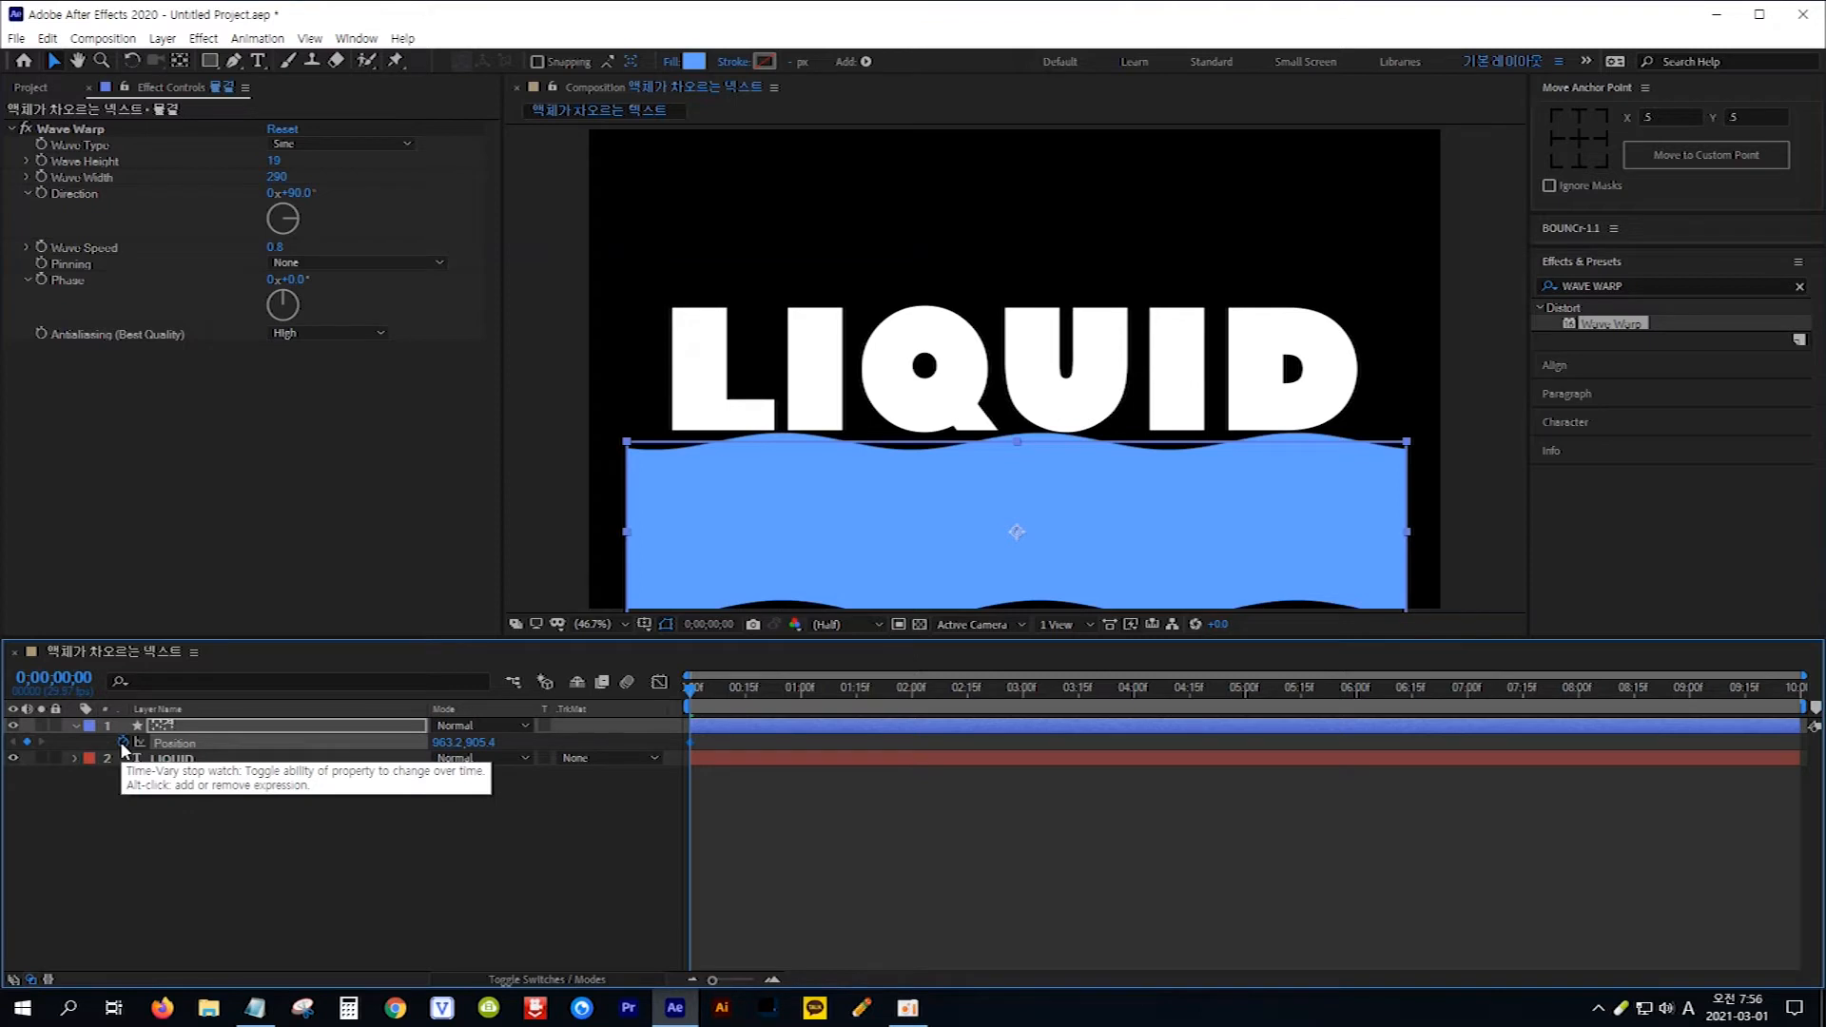
# Step: At 7 seconds, raise the 물결 layer to a Y position of 570.4 so the wave covers the whole text
pyautogui.click(69, 675)
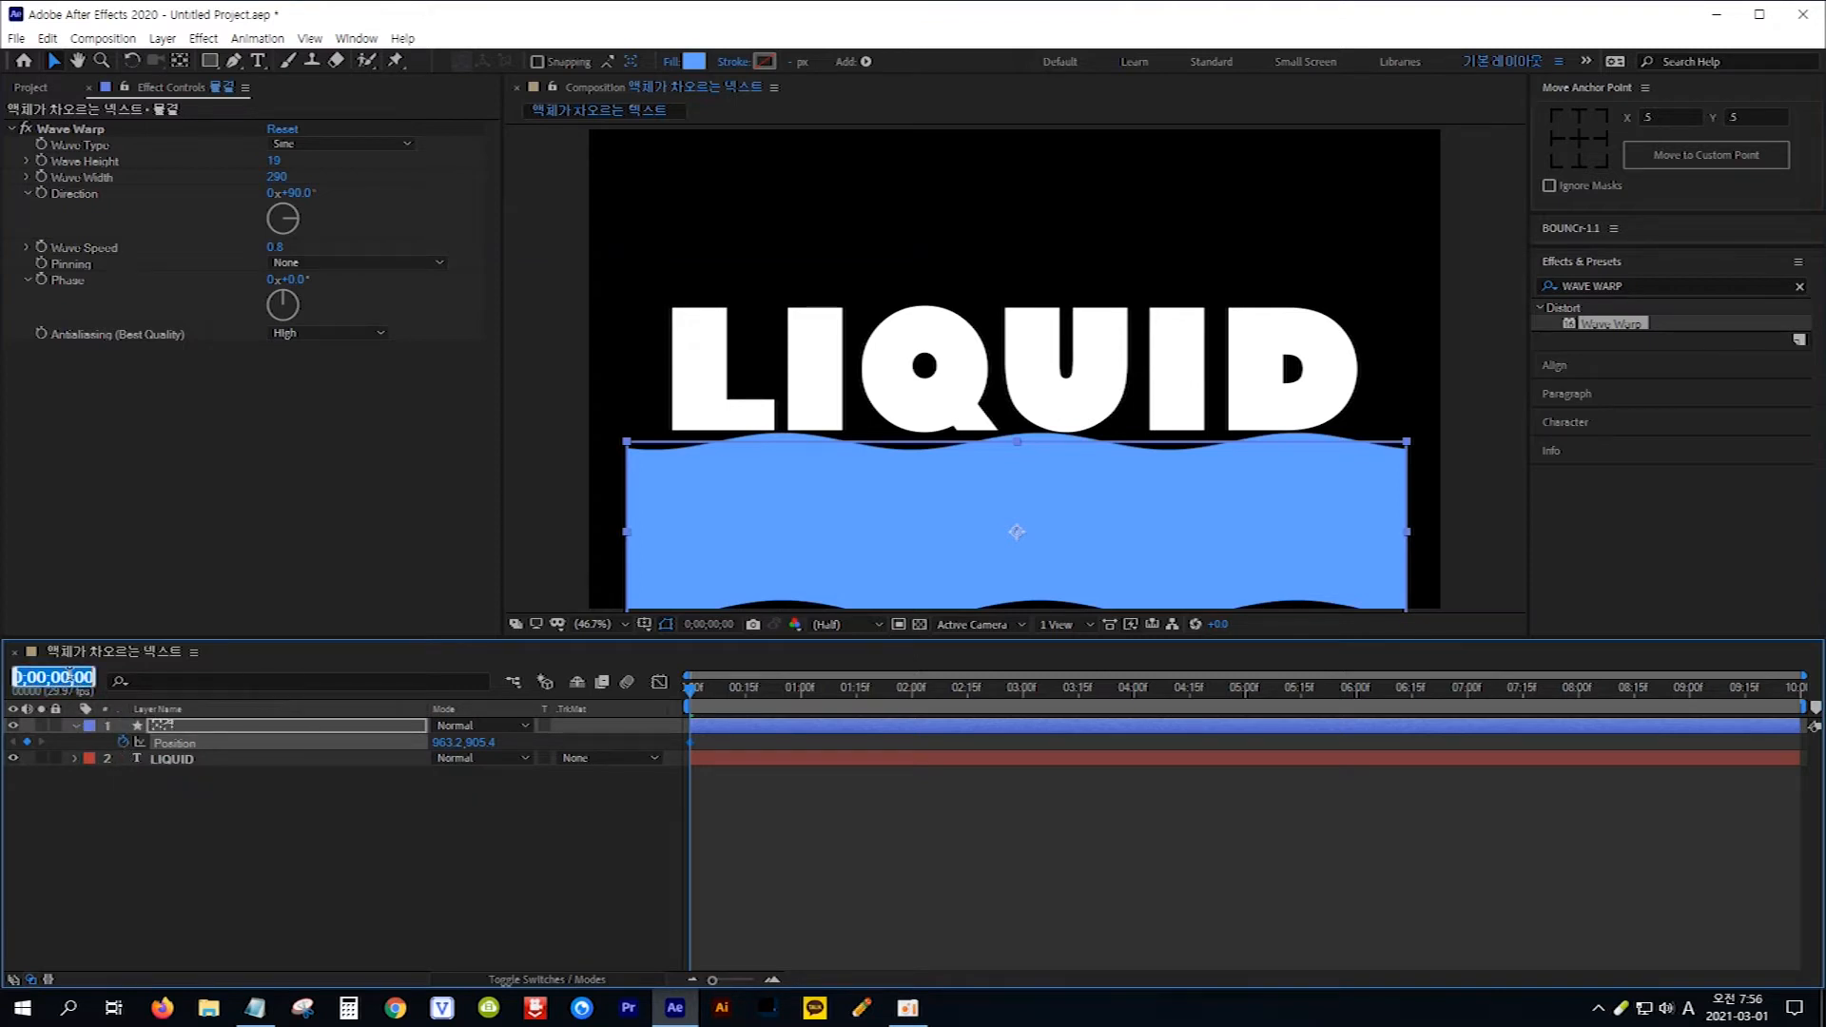
pyautogui.write('7.')
pyautogui.press('Return')
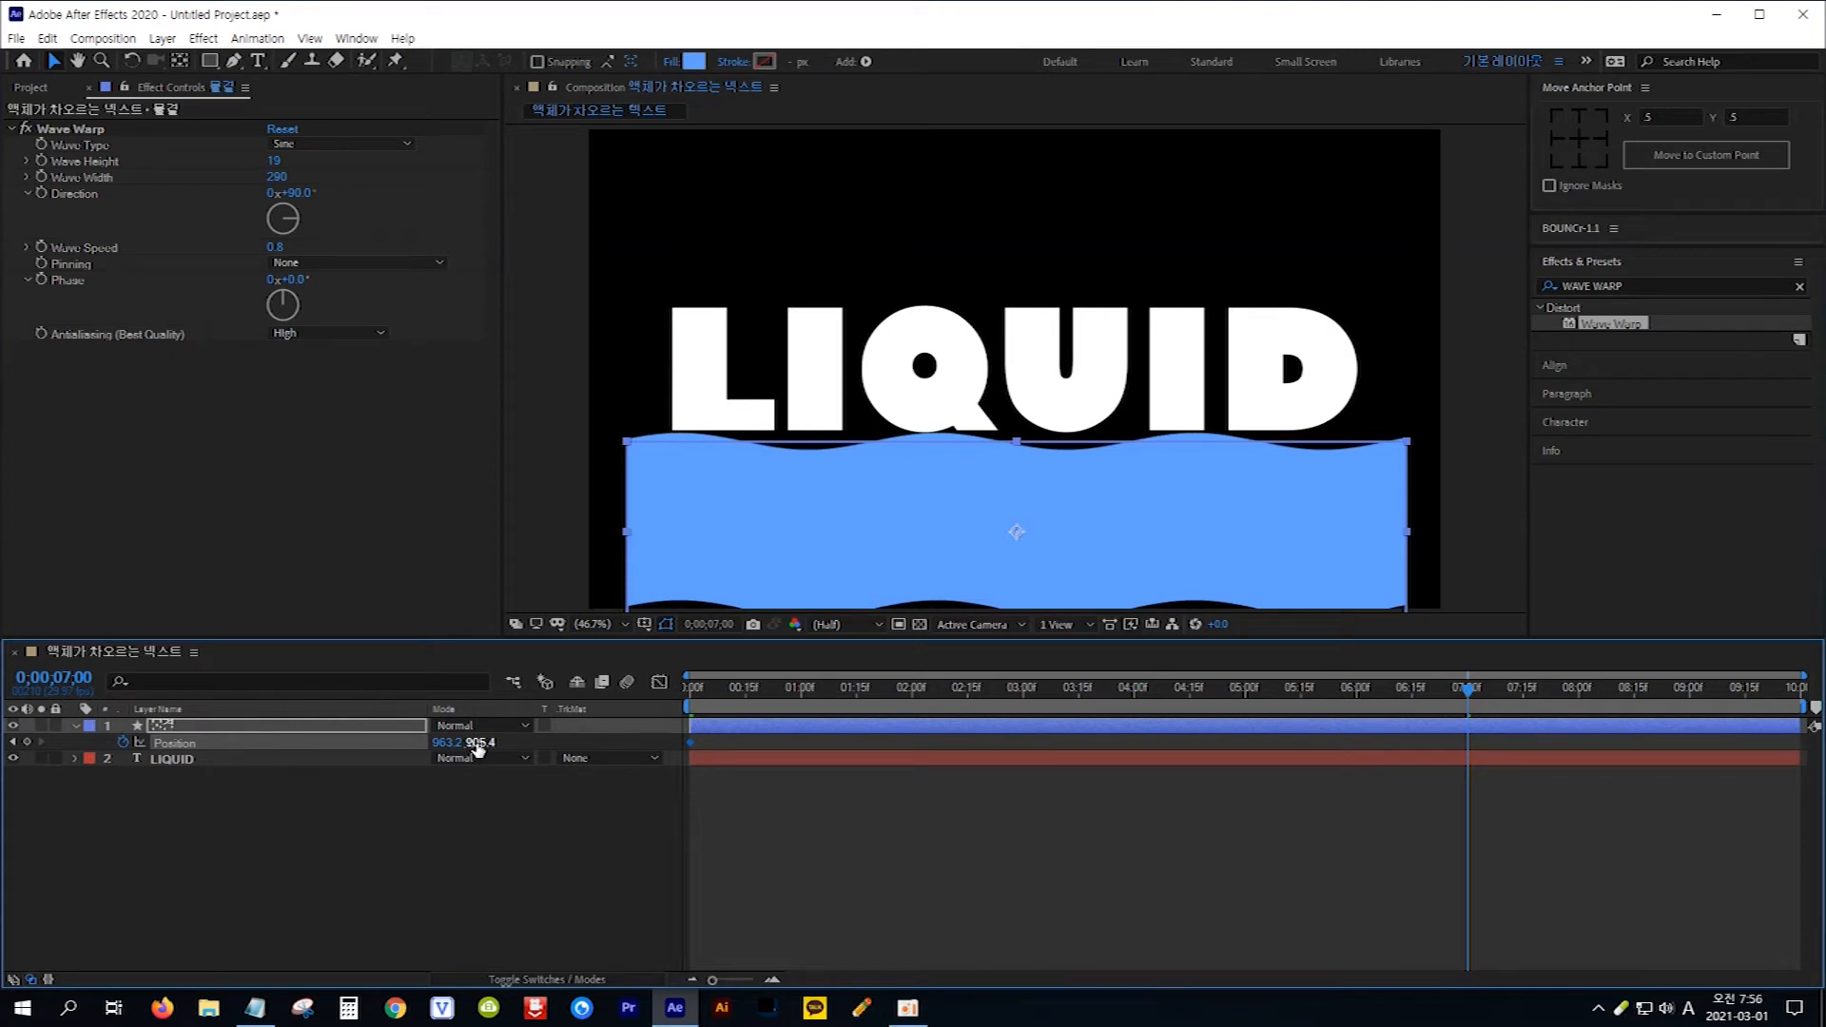
pyautogui.moveTo(478, 749); pyautogui.dragTo(448, 778)
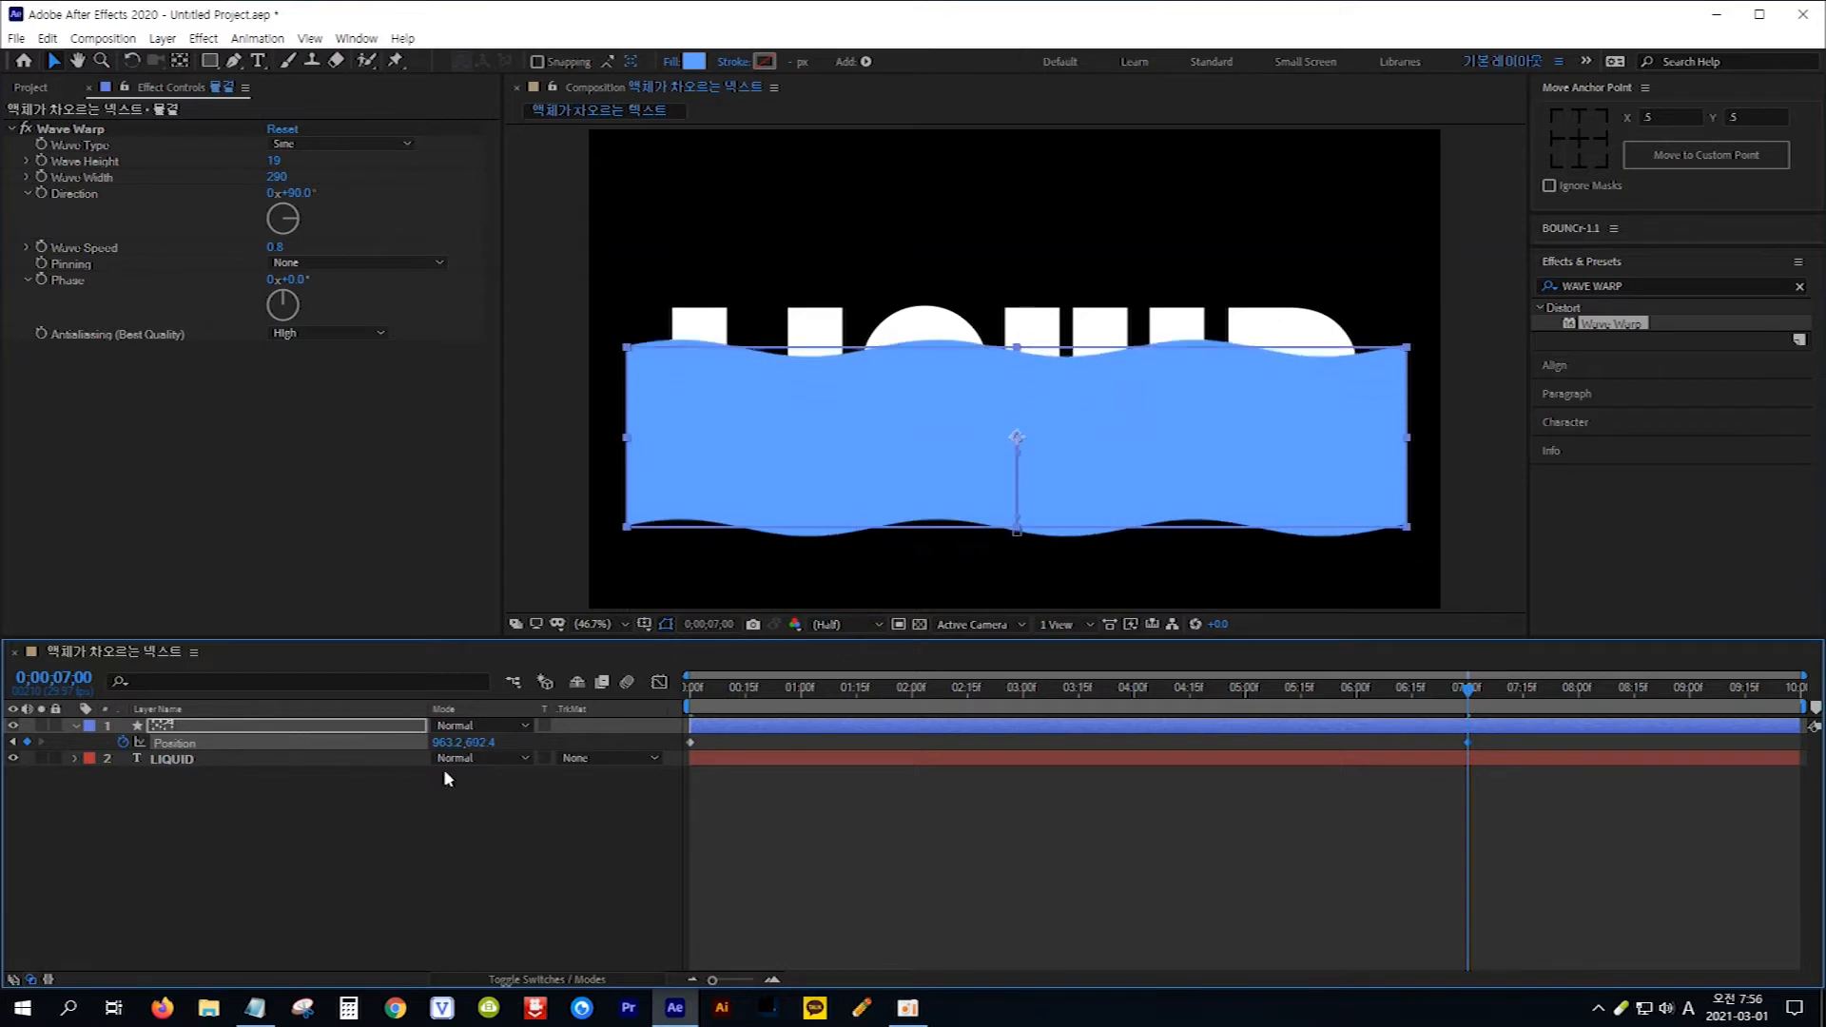
pyautogui.moveTo(435, 742); pyautogui.dragTo(372, 741)
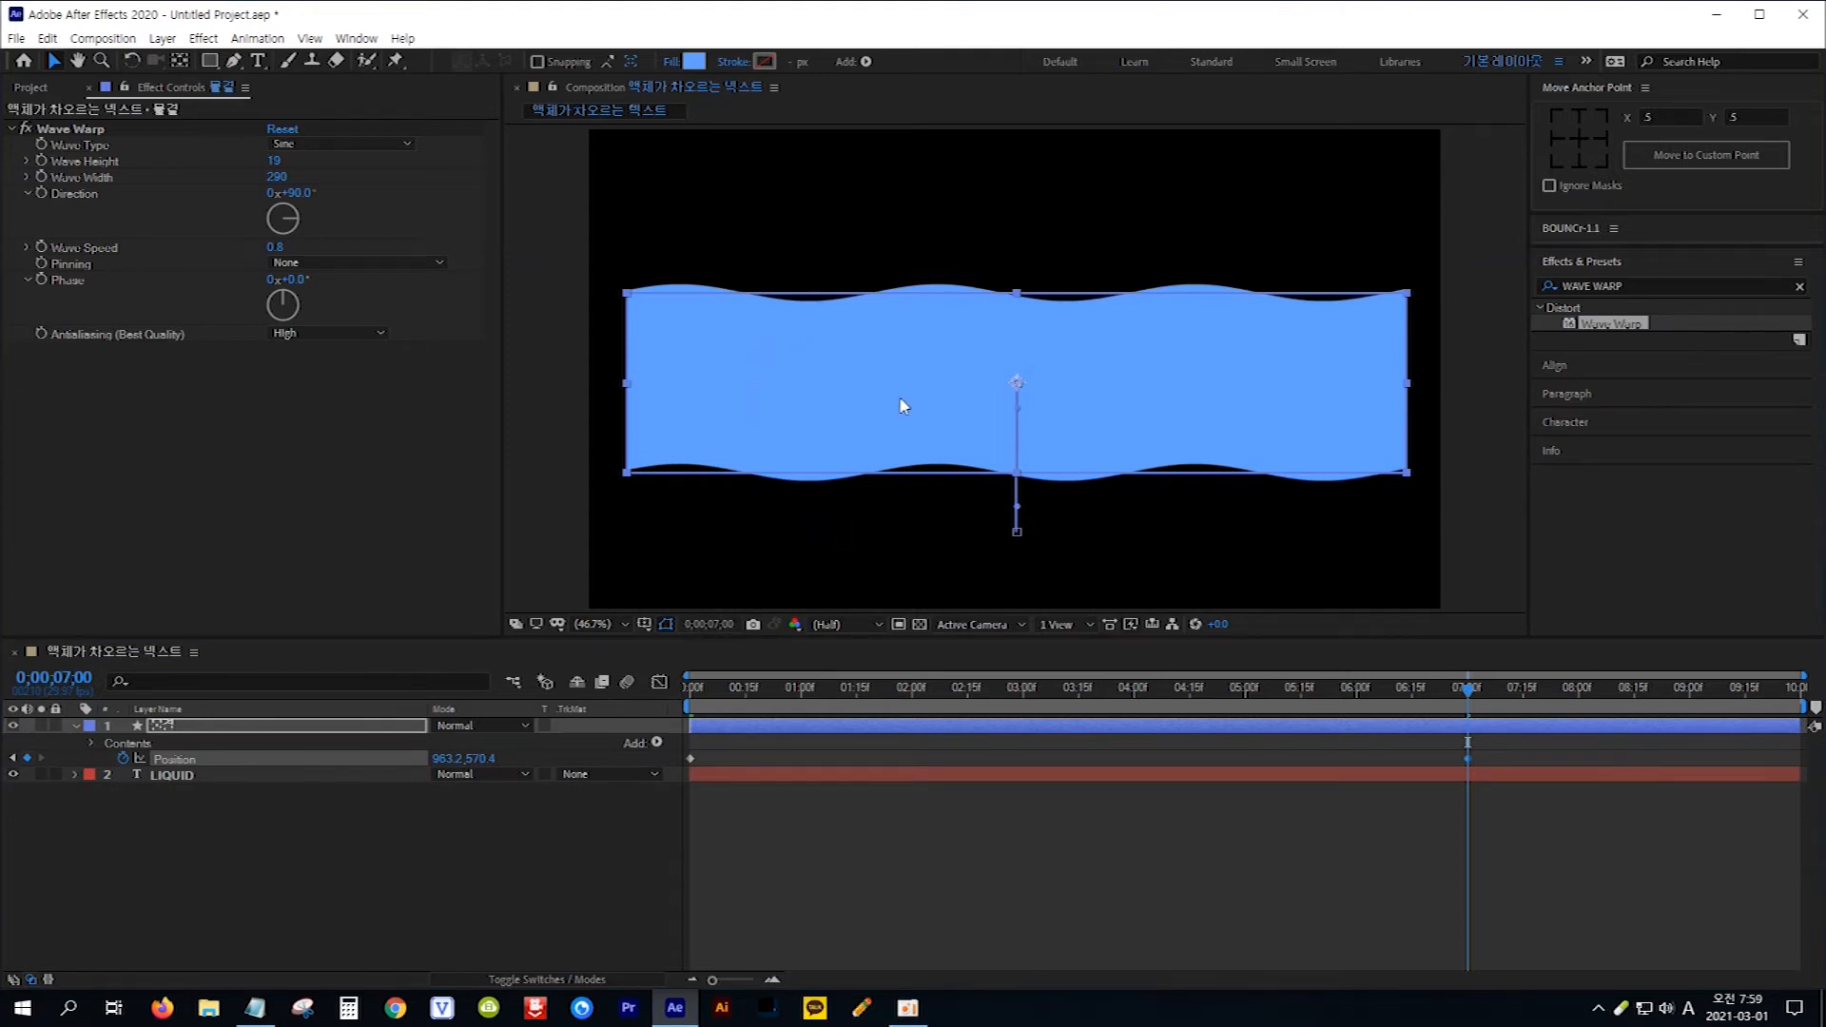
# Step: Set the LIQUID layer's track matte to Alpha Matte of the 물결 layer and preview the fill animation from the start
pyautogui.press("'")
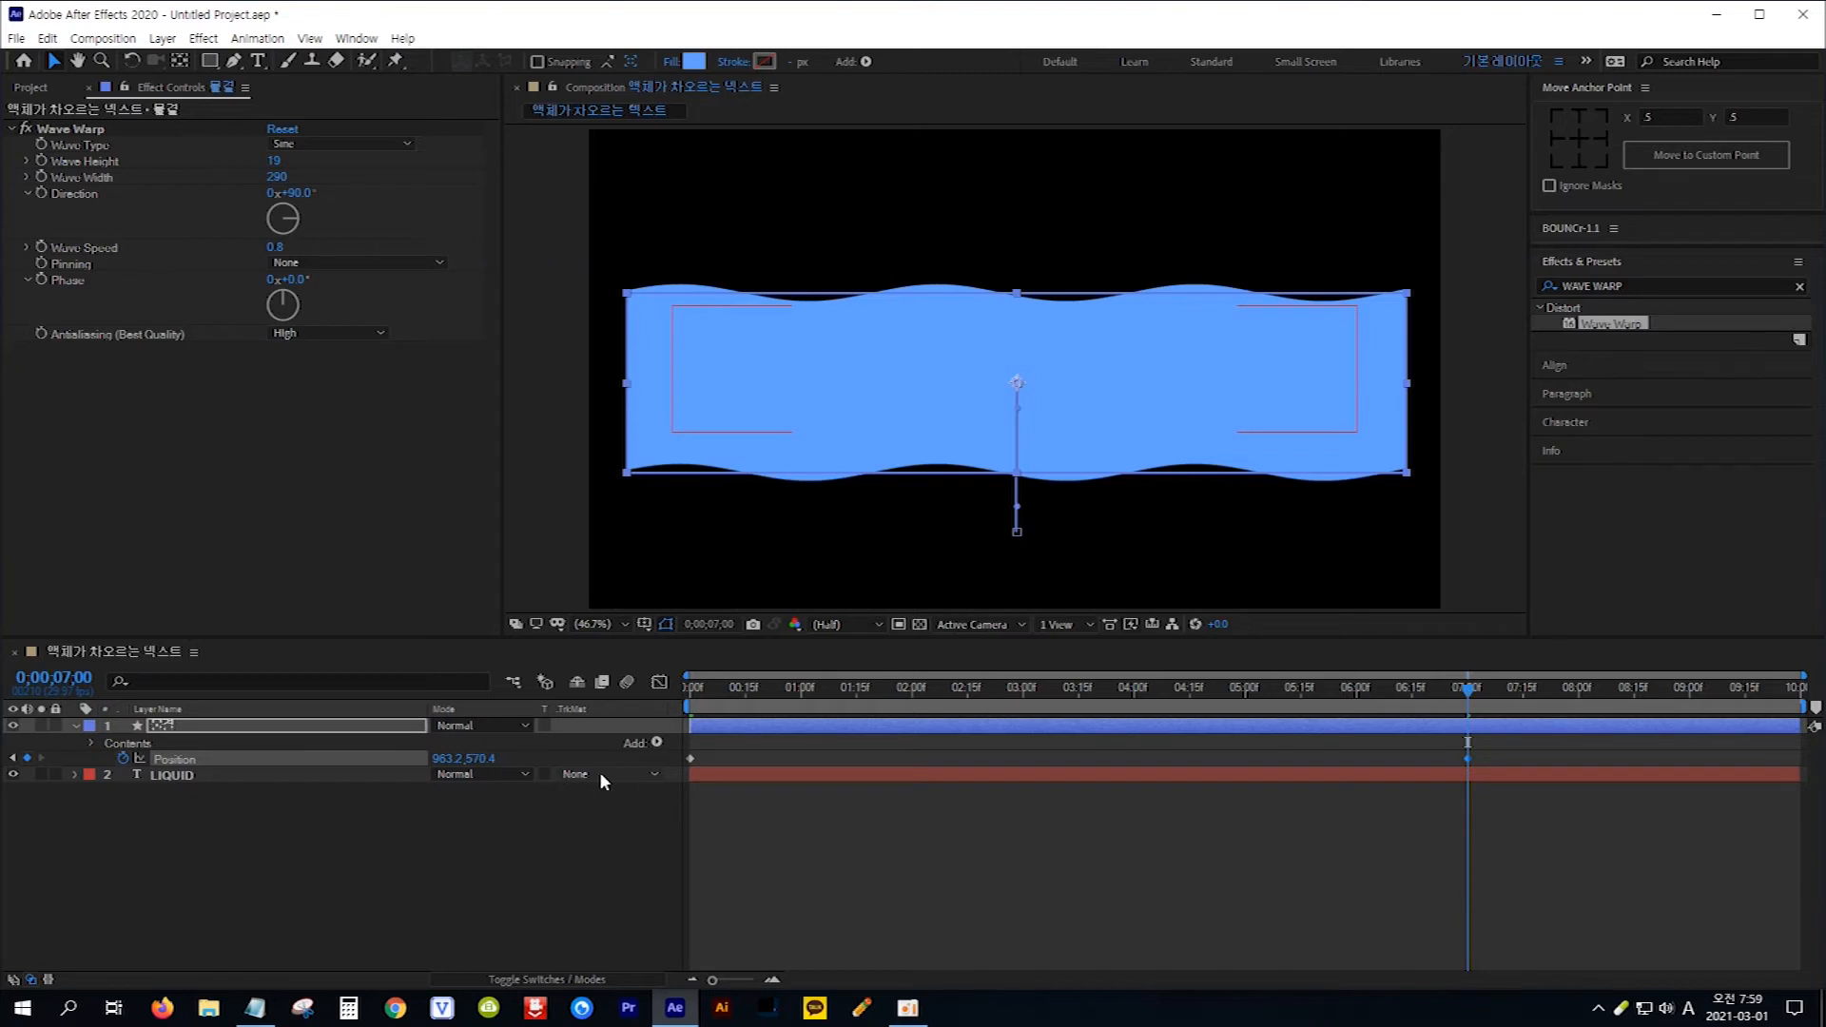
pyautogui.press("'")
pyautogui.click(655, 775)
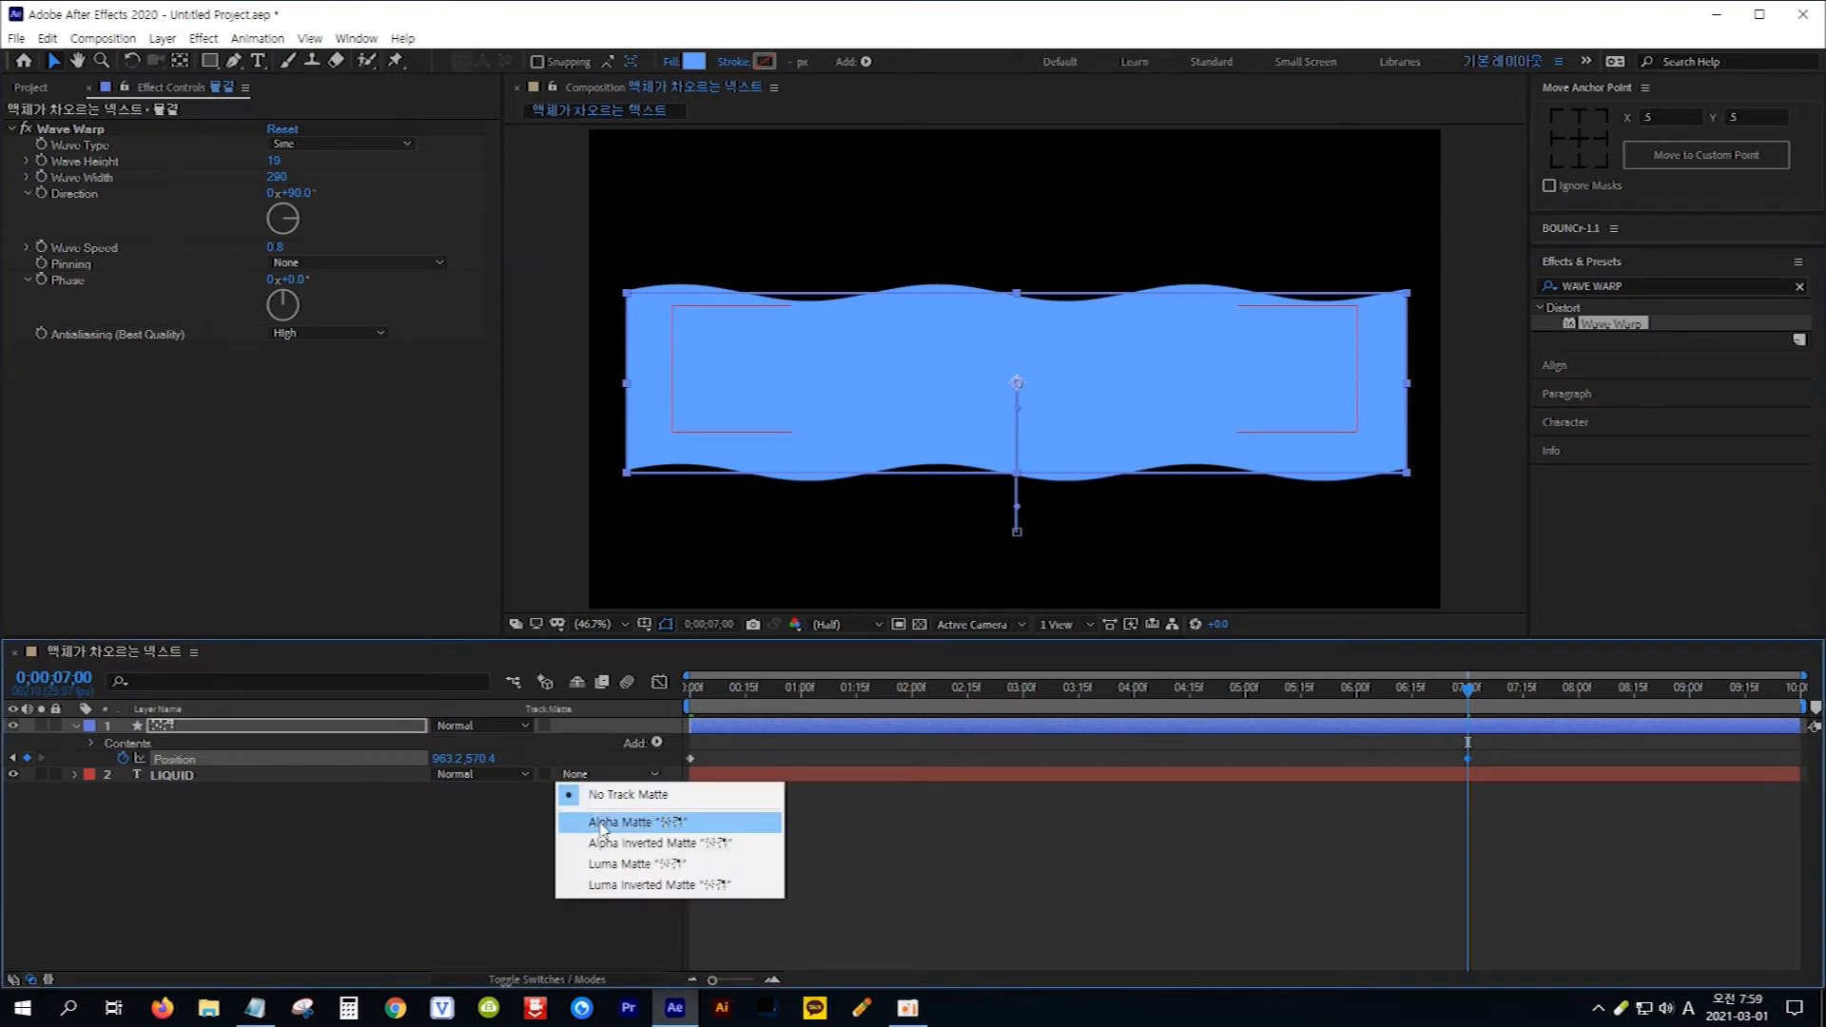
pyautogui.click(698, 823)
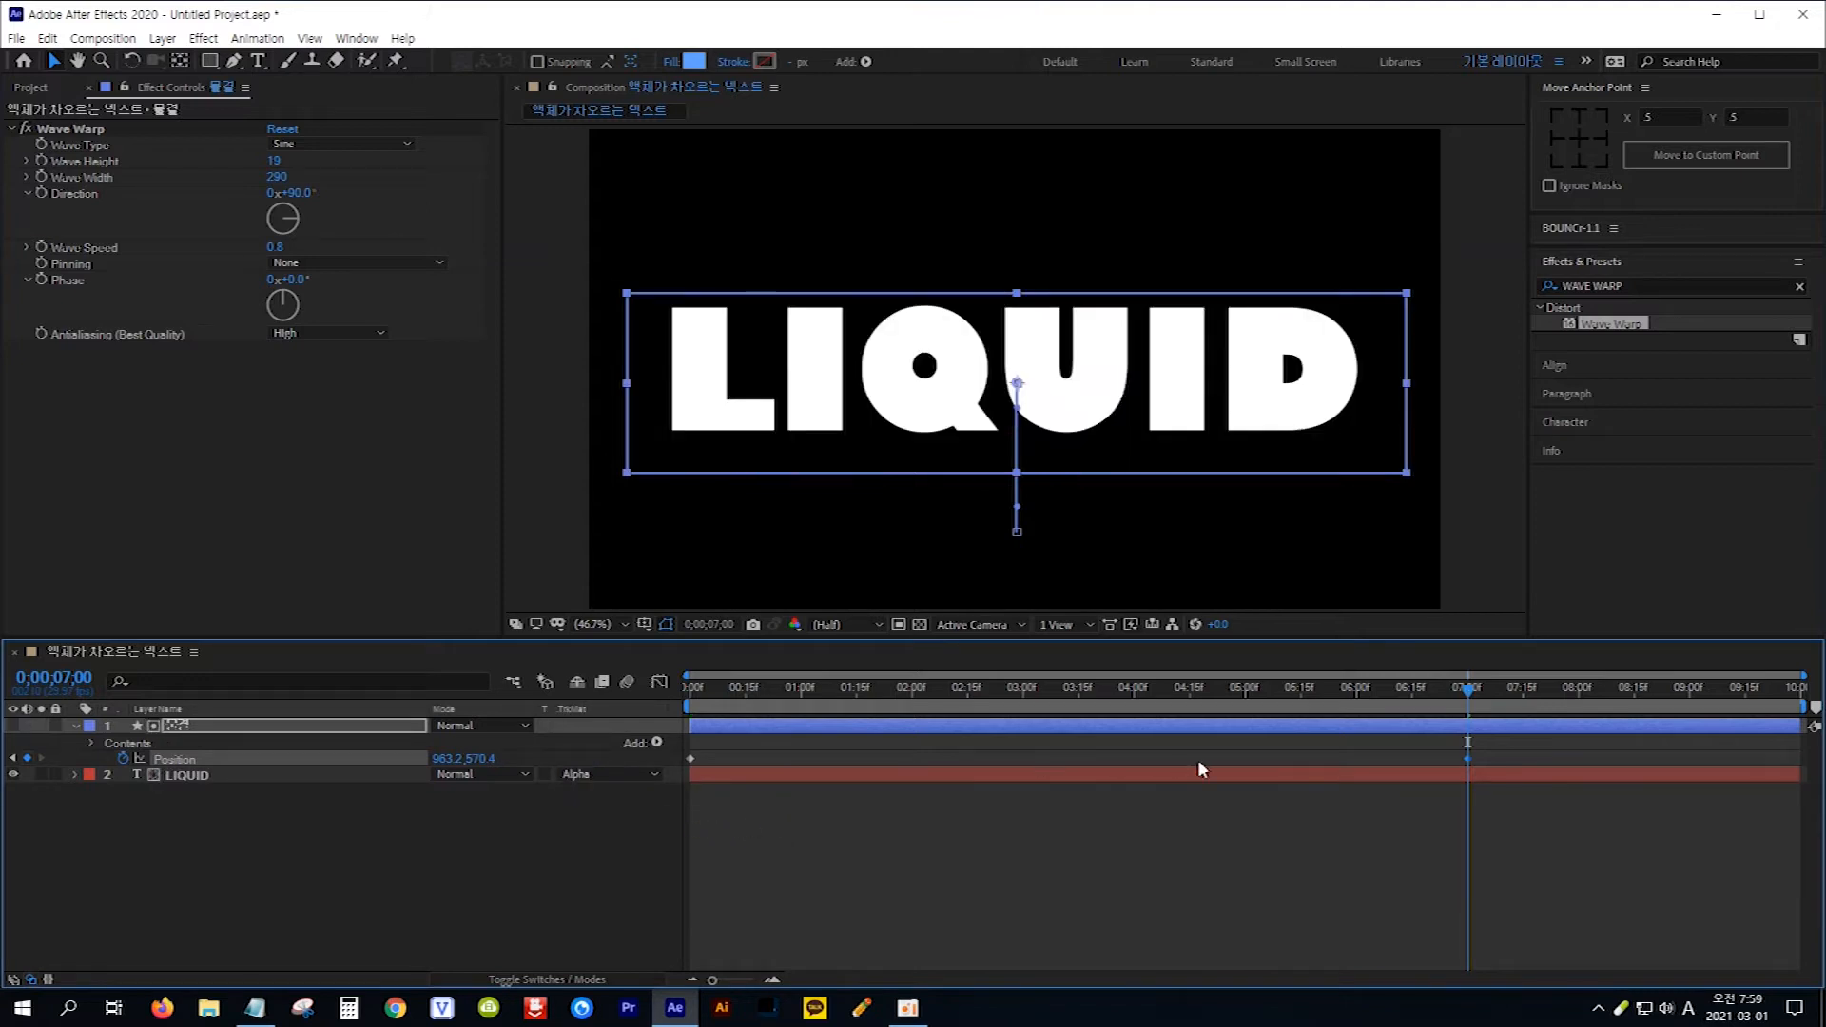
pyautogui.moveTo(1471, 701); pyautogui.dragTo(683, 714)
pyautogui.press('space')
# Step: Change the LIQUID text's fill color to blue 2B8FFF
pyautogui.click(249, 774)
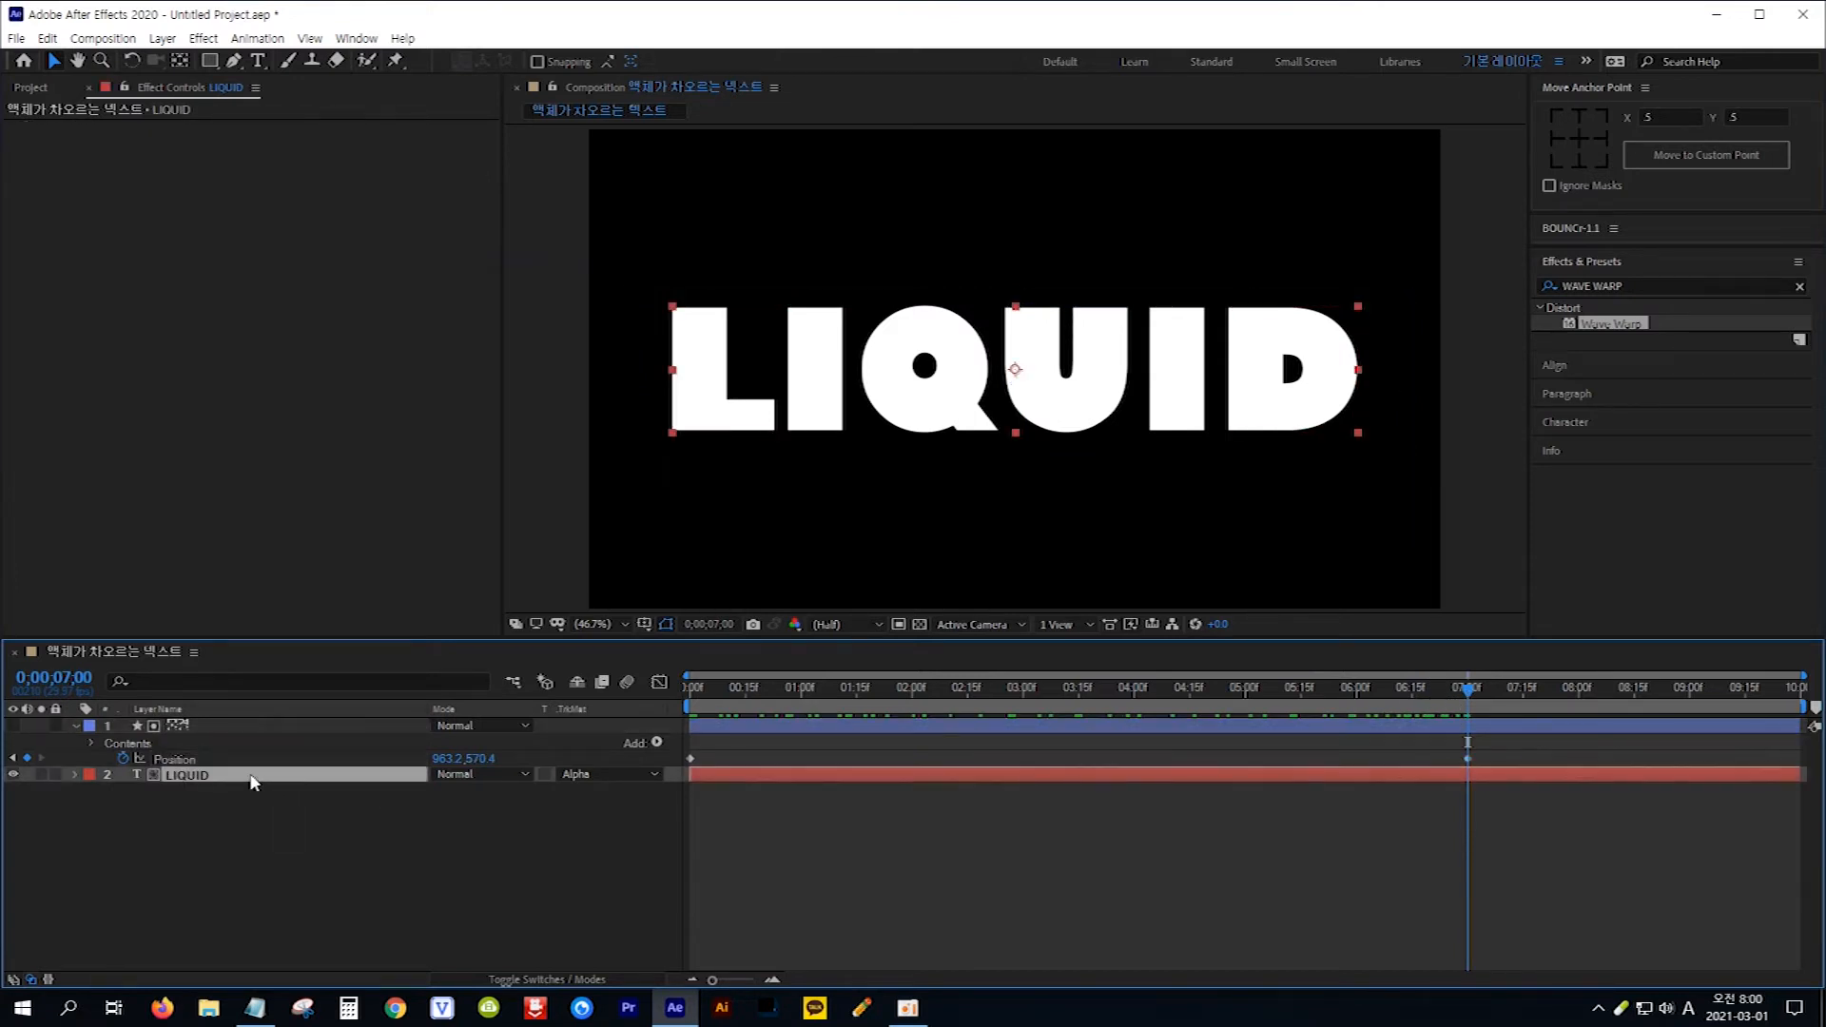
pyautogui.click(1606, 423)
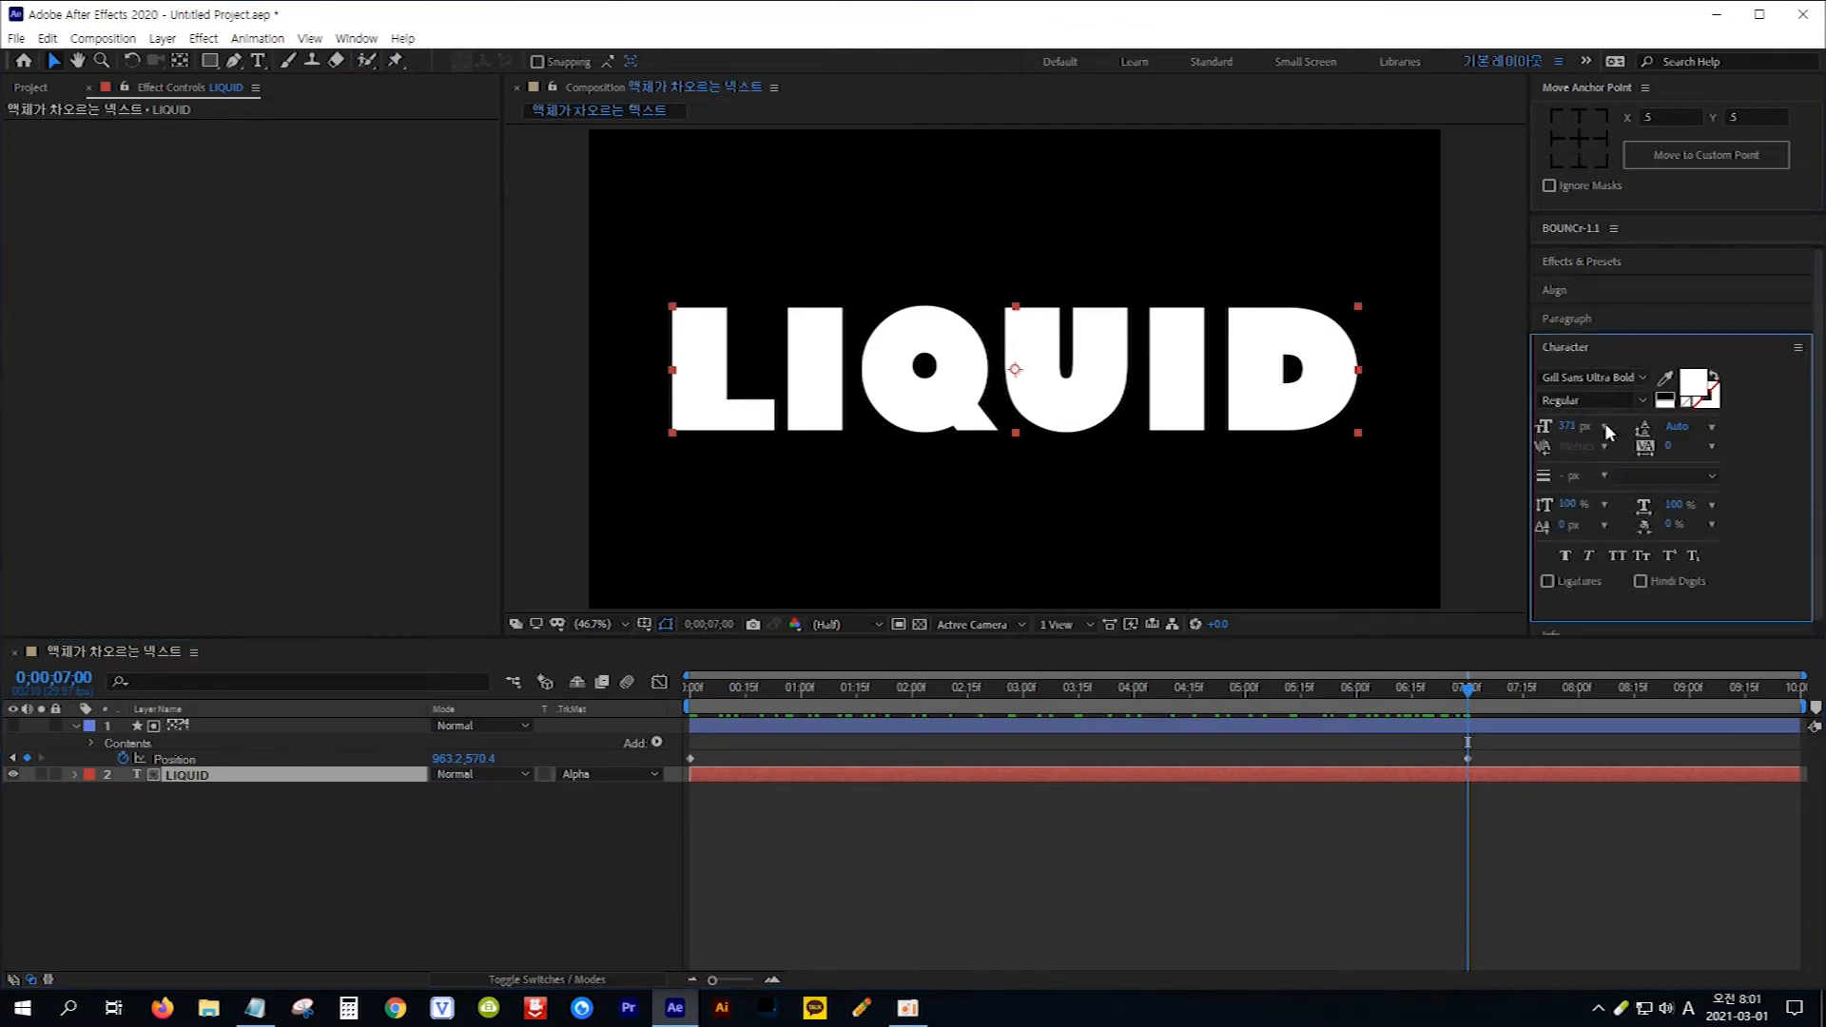
pyautogui.click(1696, 384)
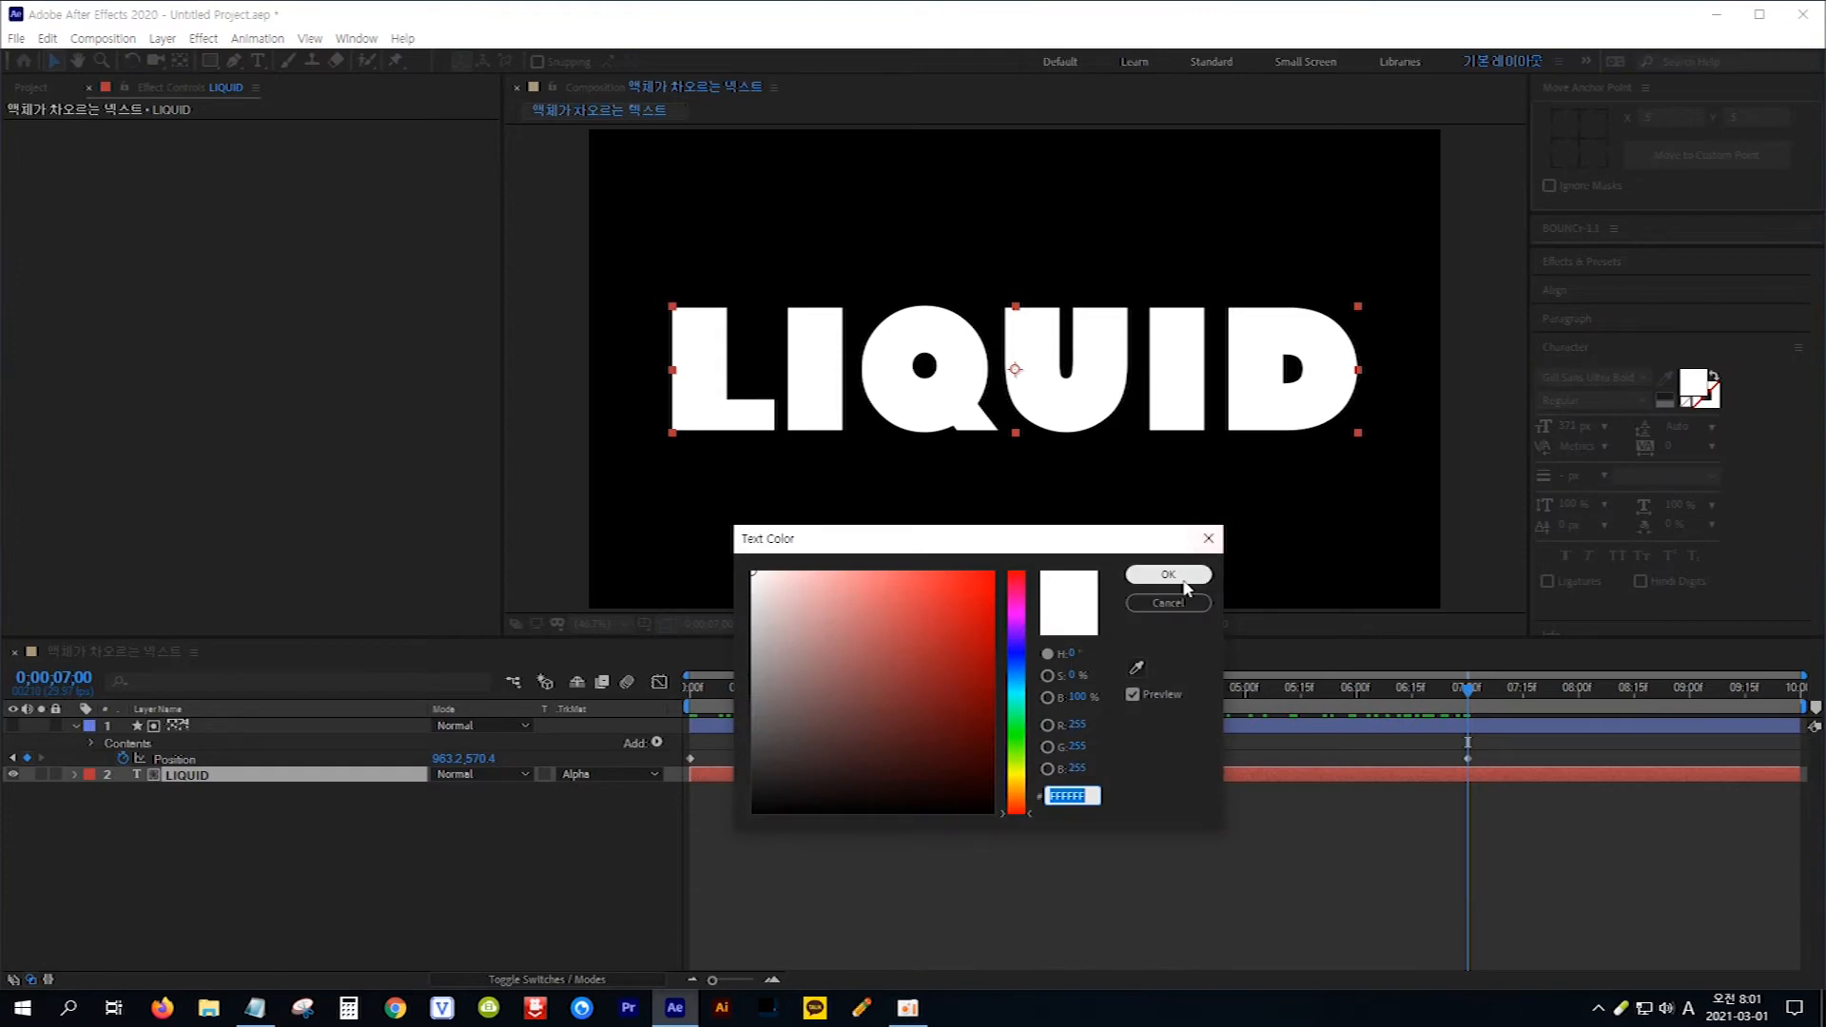
pyautogui.click(1023, 672)
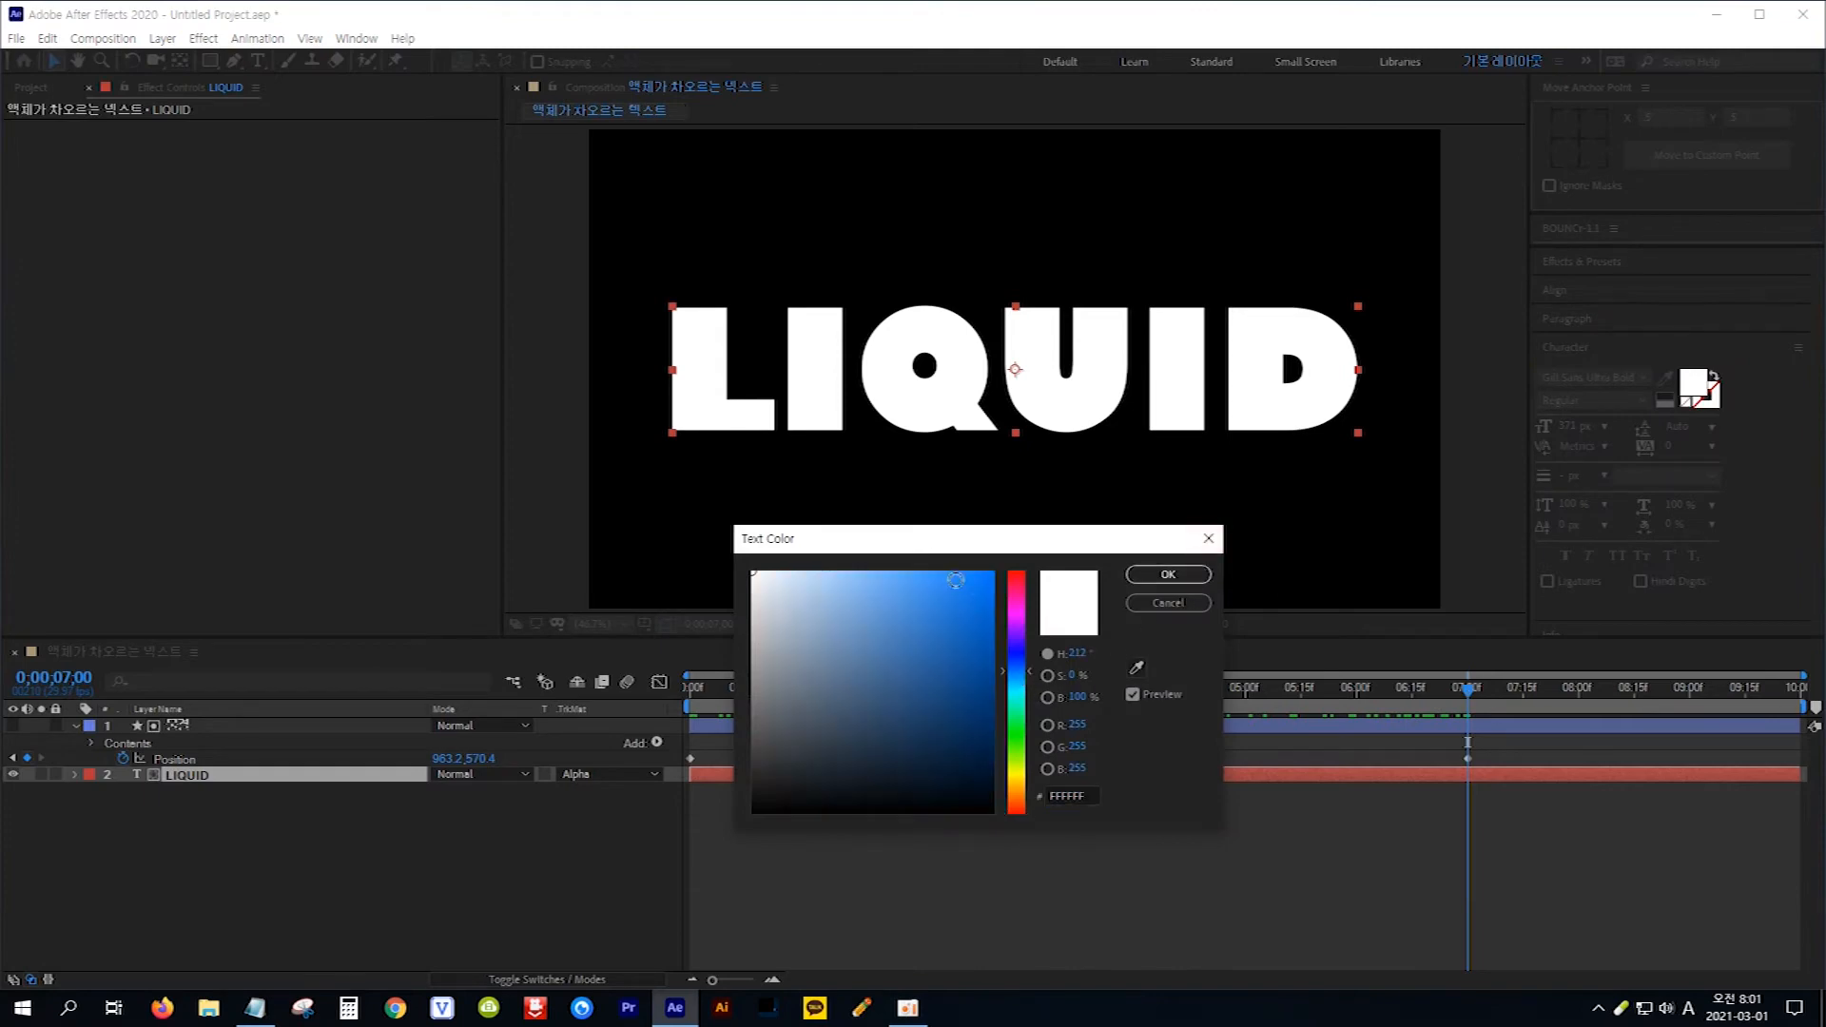
pyautogui.click(956, 573)
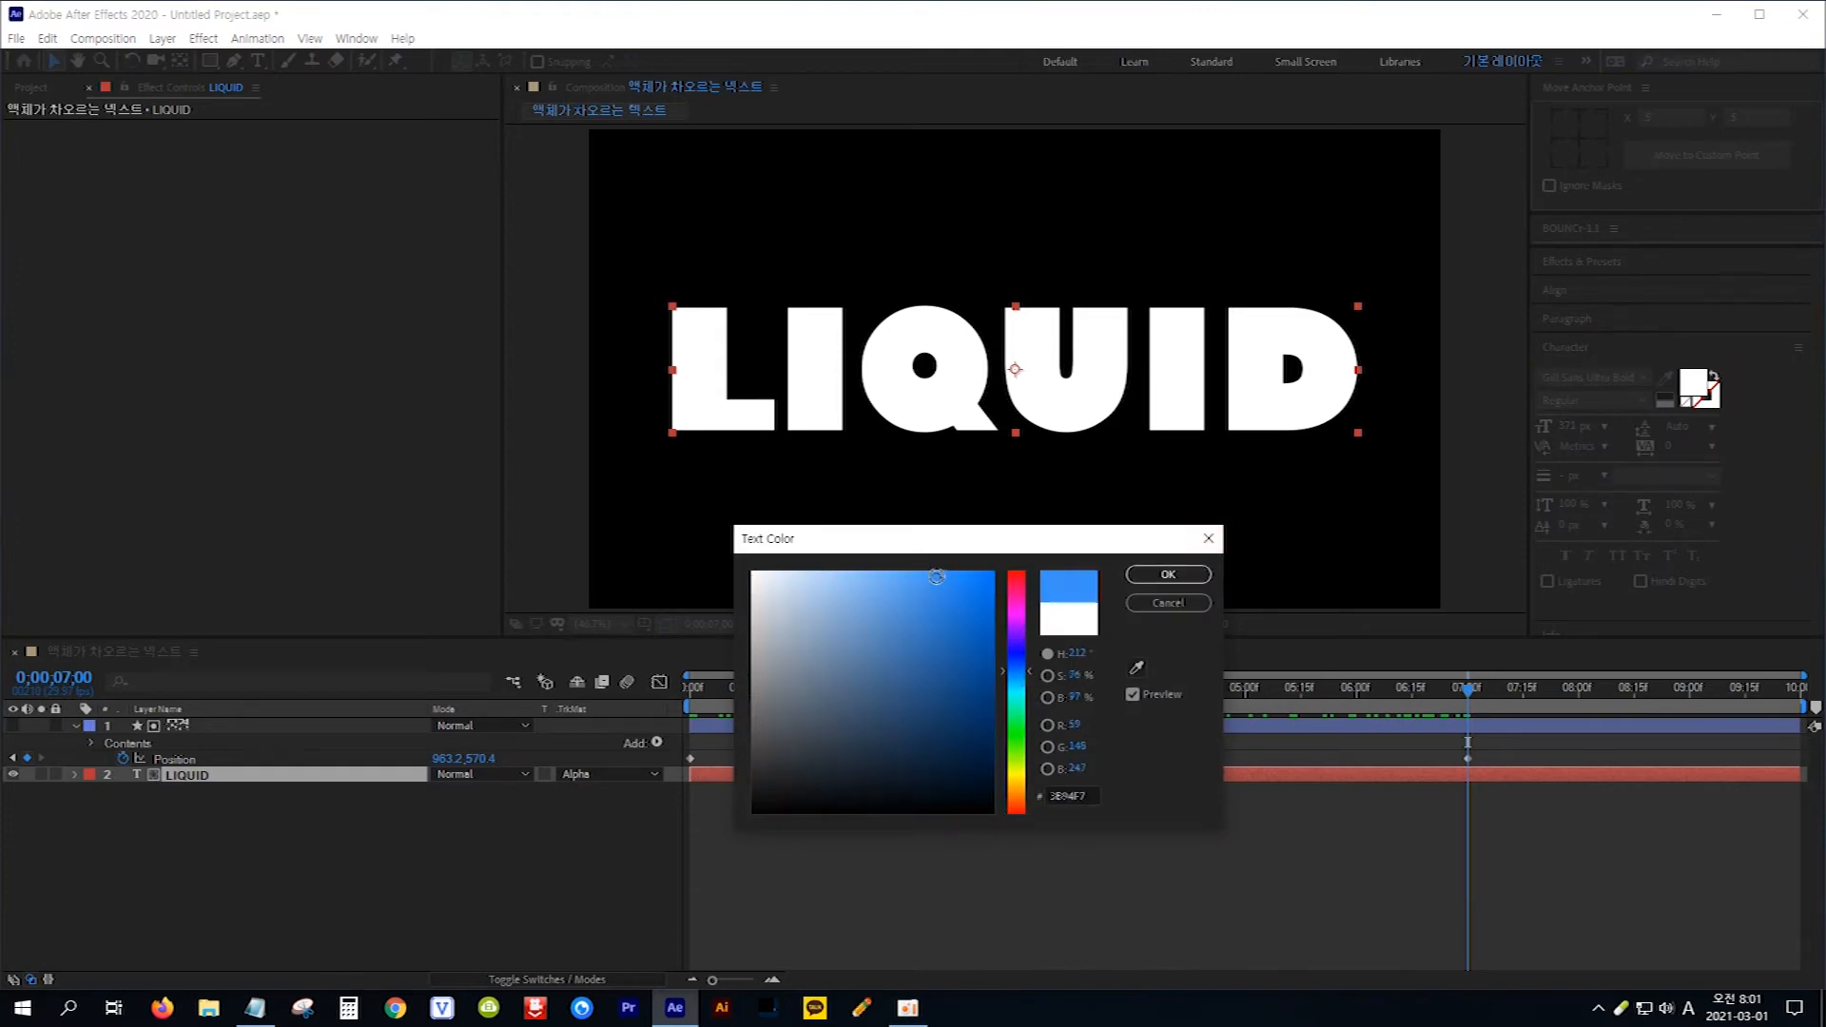
pyautogui.click(1178, 576)
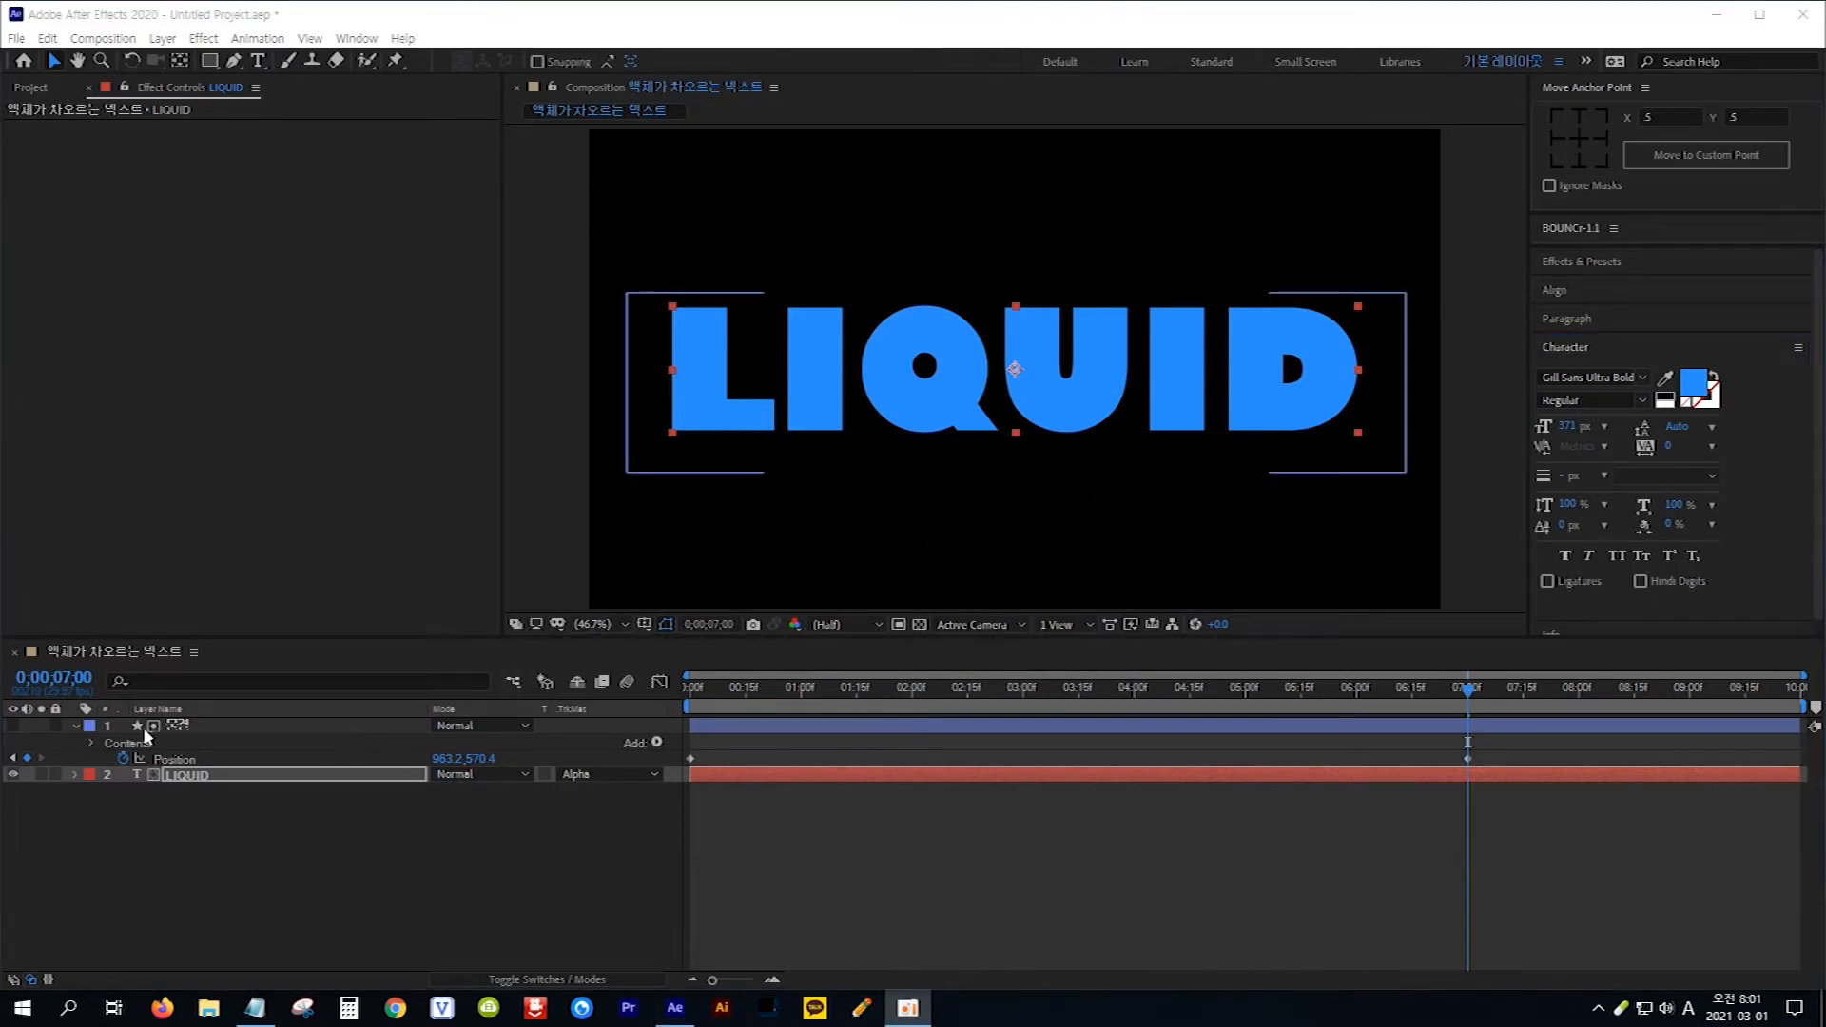
# Step: Collapse the 물결 layer's properties and duplicate the 물결 and LIQUID layers together
pyautogui.click(76, 726)
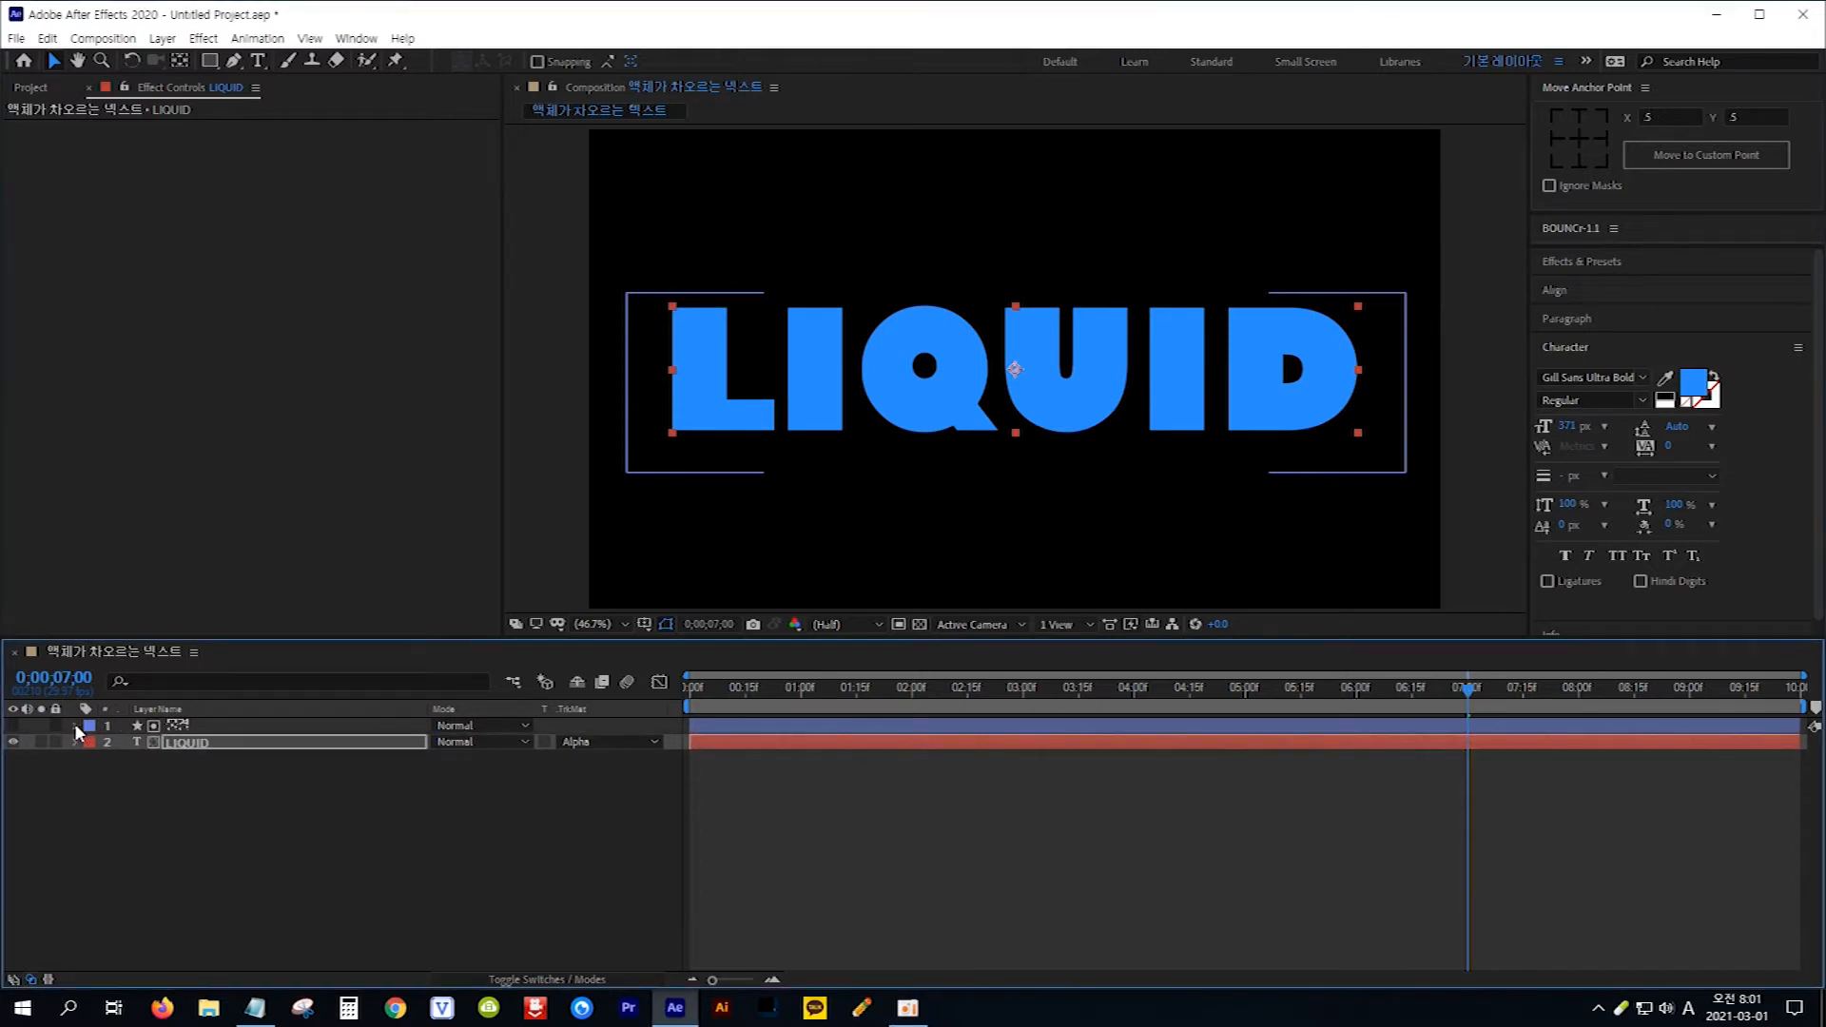
pyautogui.moveTo(366, 805); pyautogui.dragTo(229, 728)
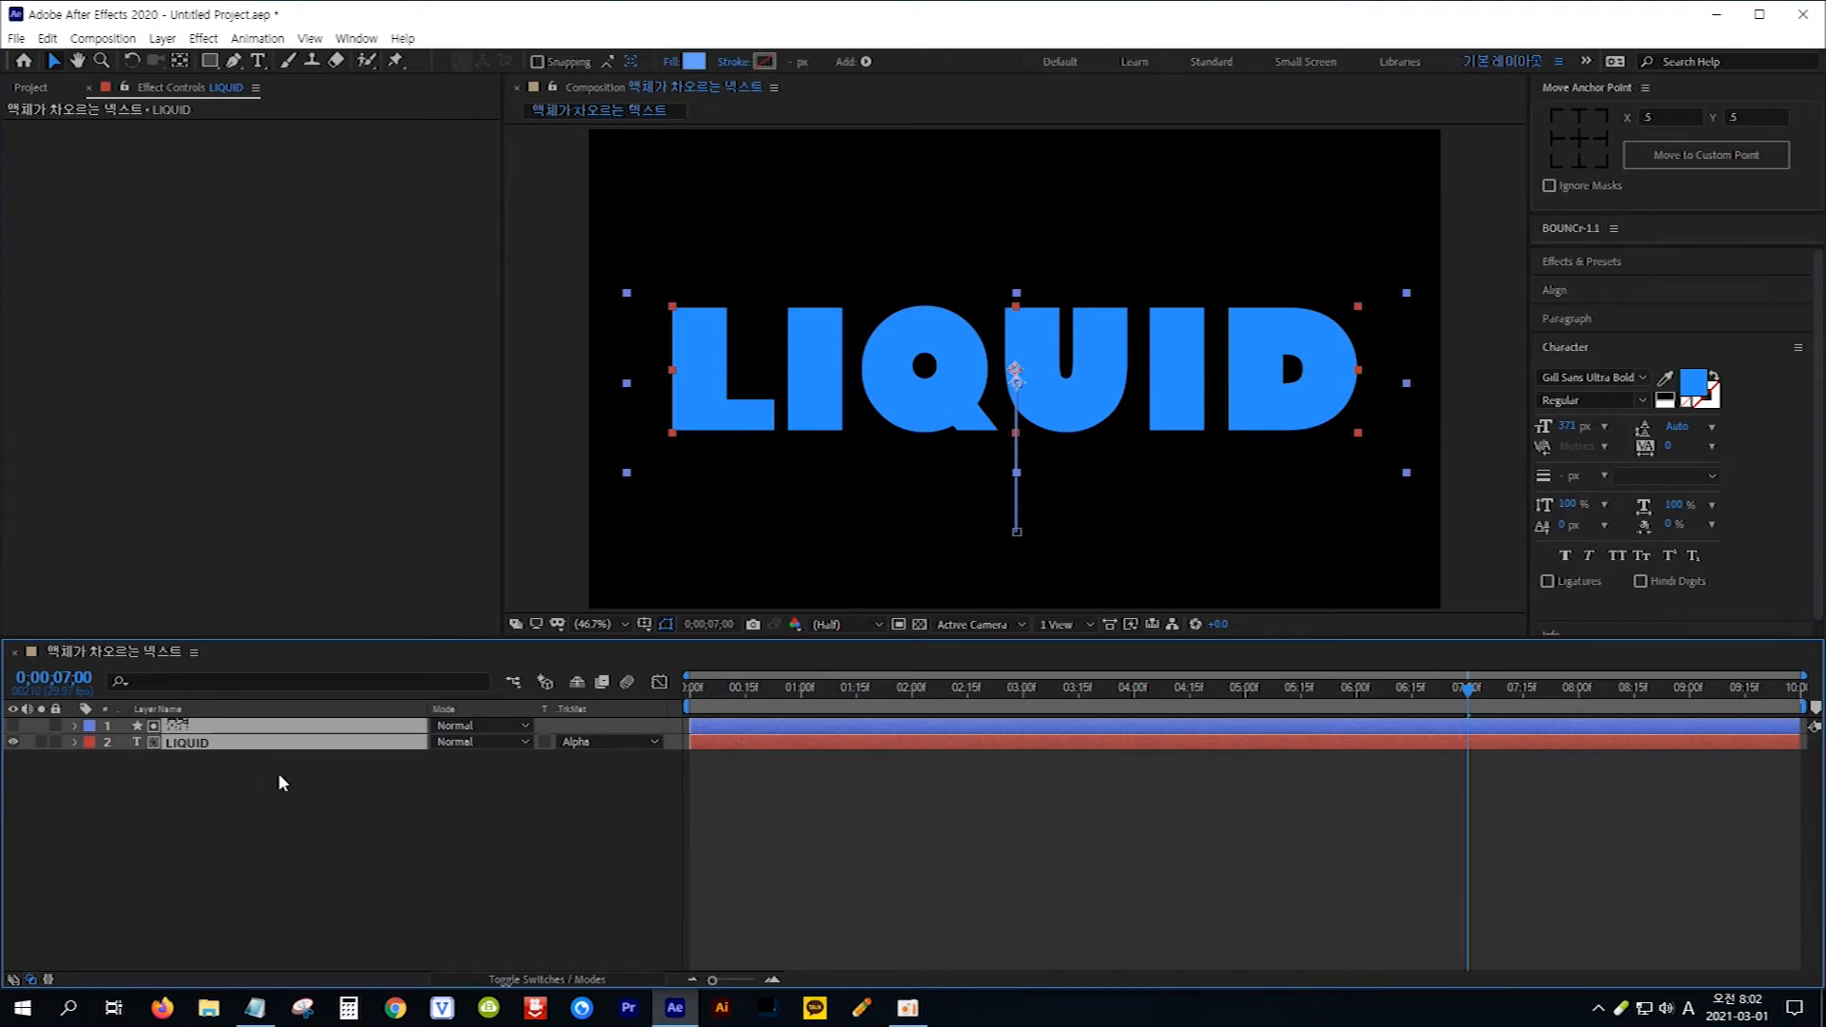
pyautogui.hotkey('ctrl', 'd')
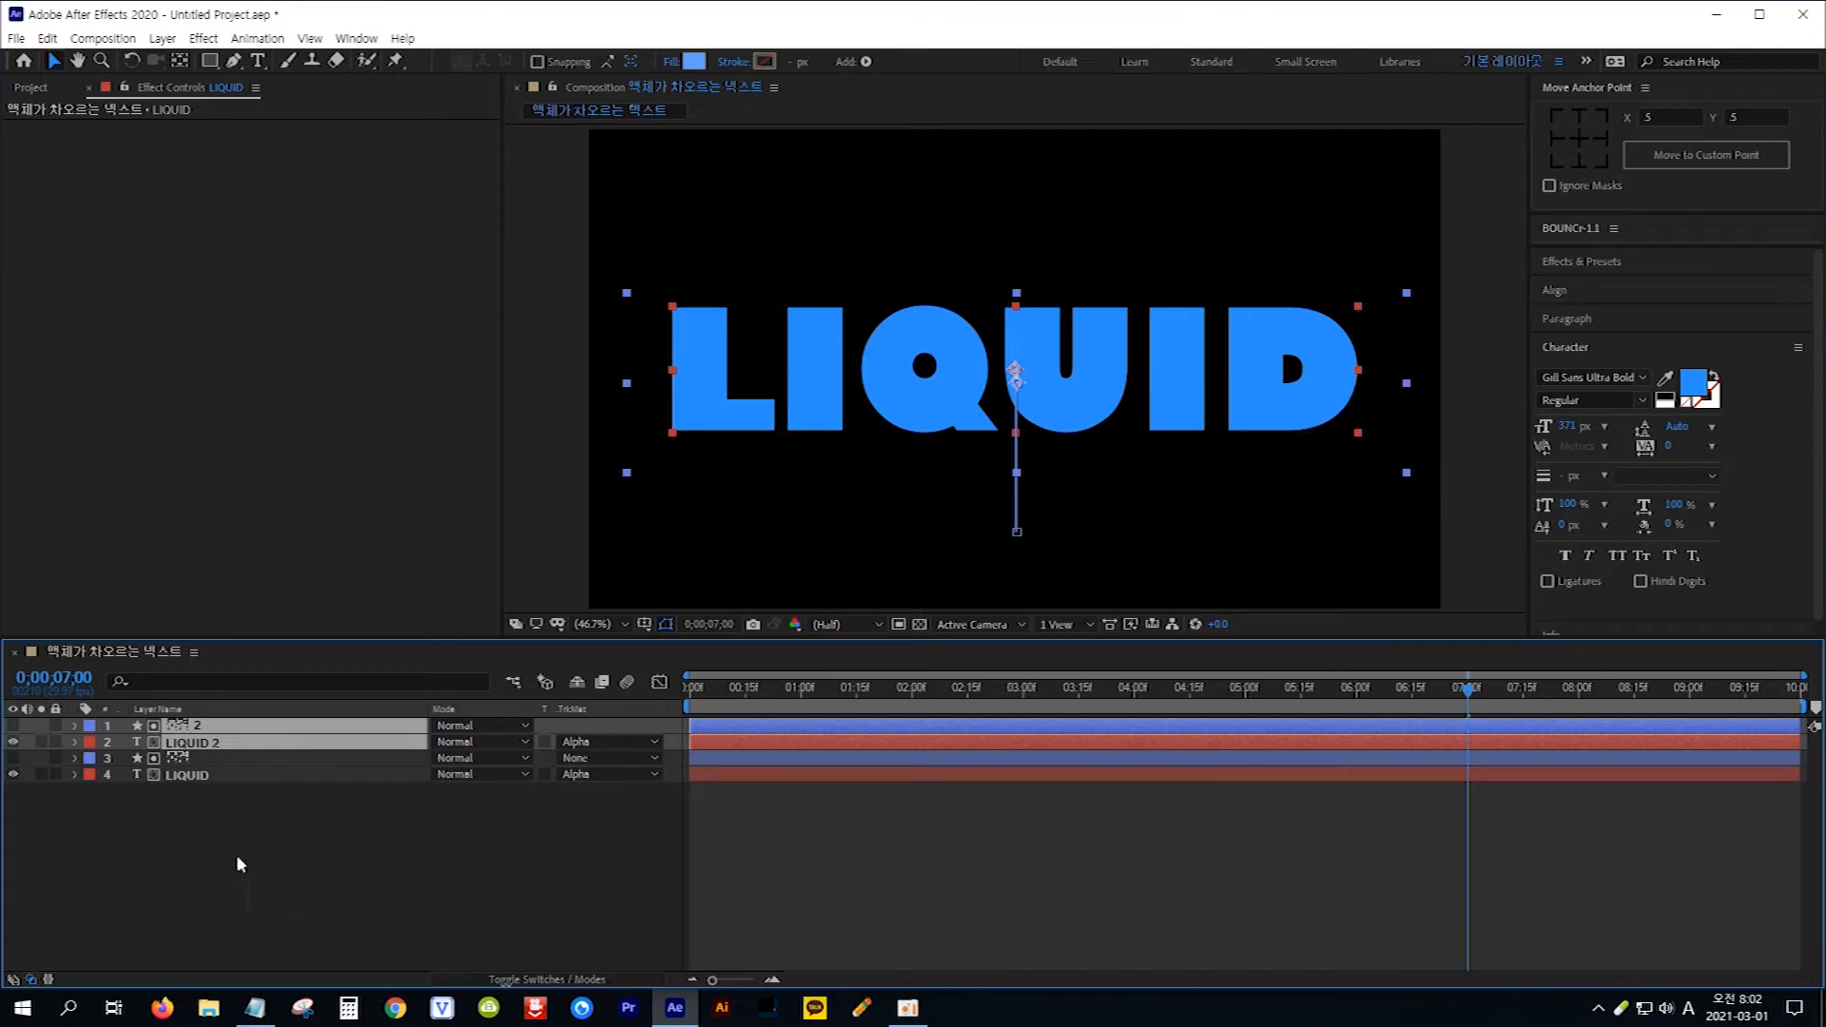
pyautogui.click(326, 872)
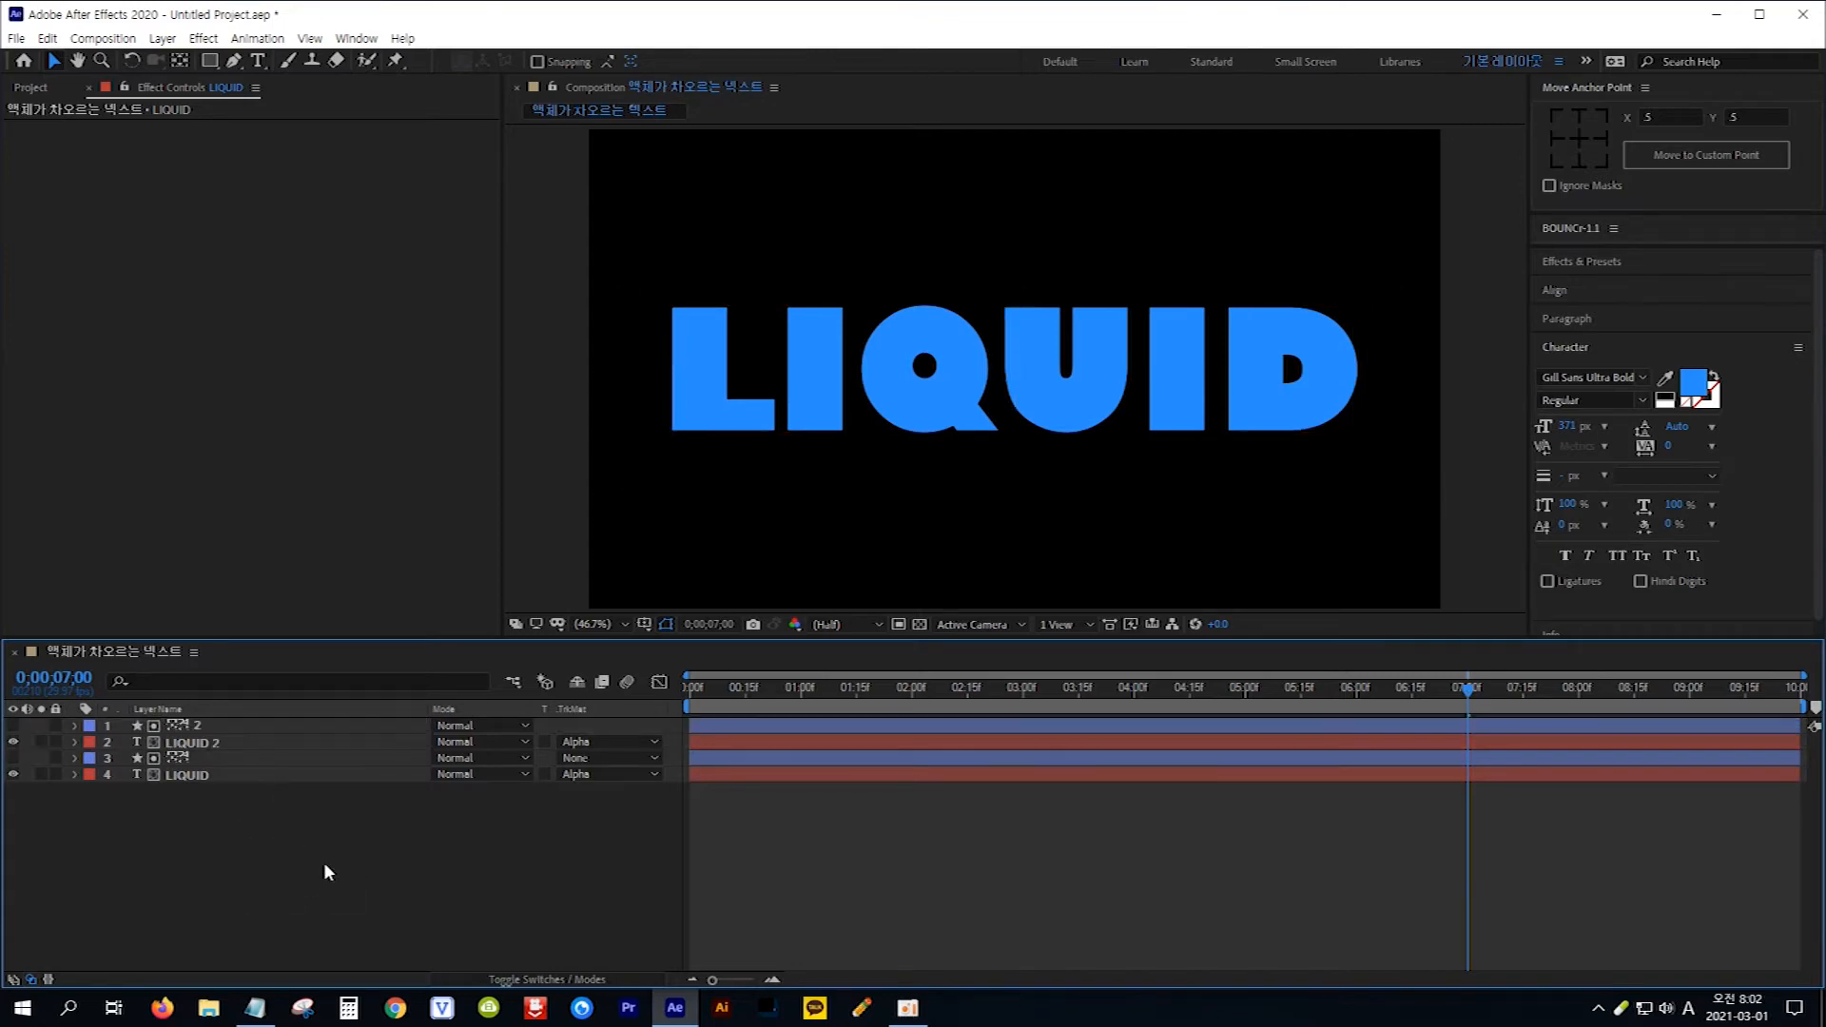
# Step: Set the Wave Warp Direction of the 물결 2 layer to -50°
pyautogui.click(233, 725)
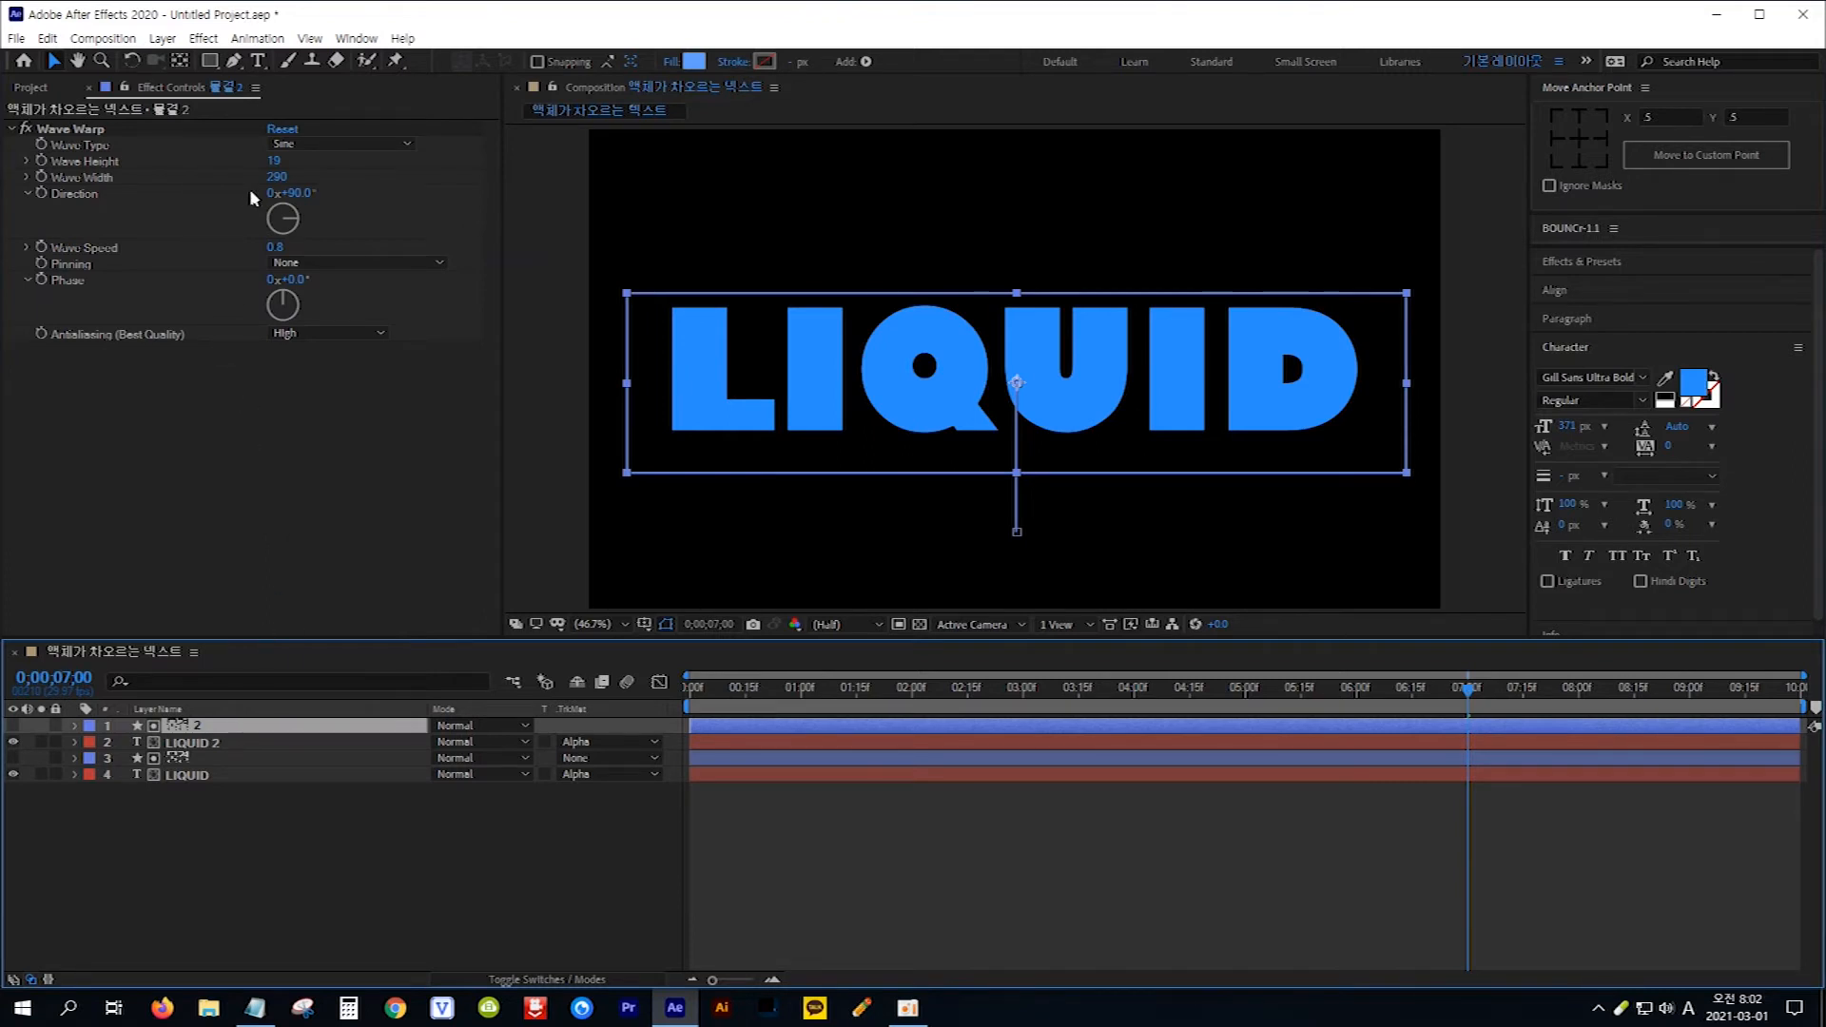
pyautogui.click(301, 194)
pyautogui.write('-')
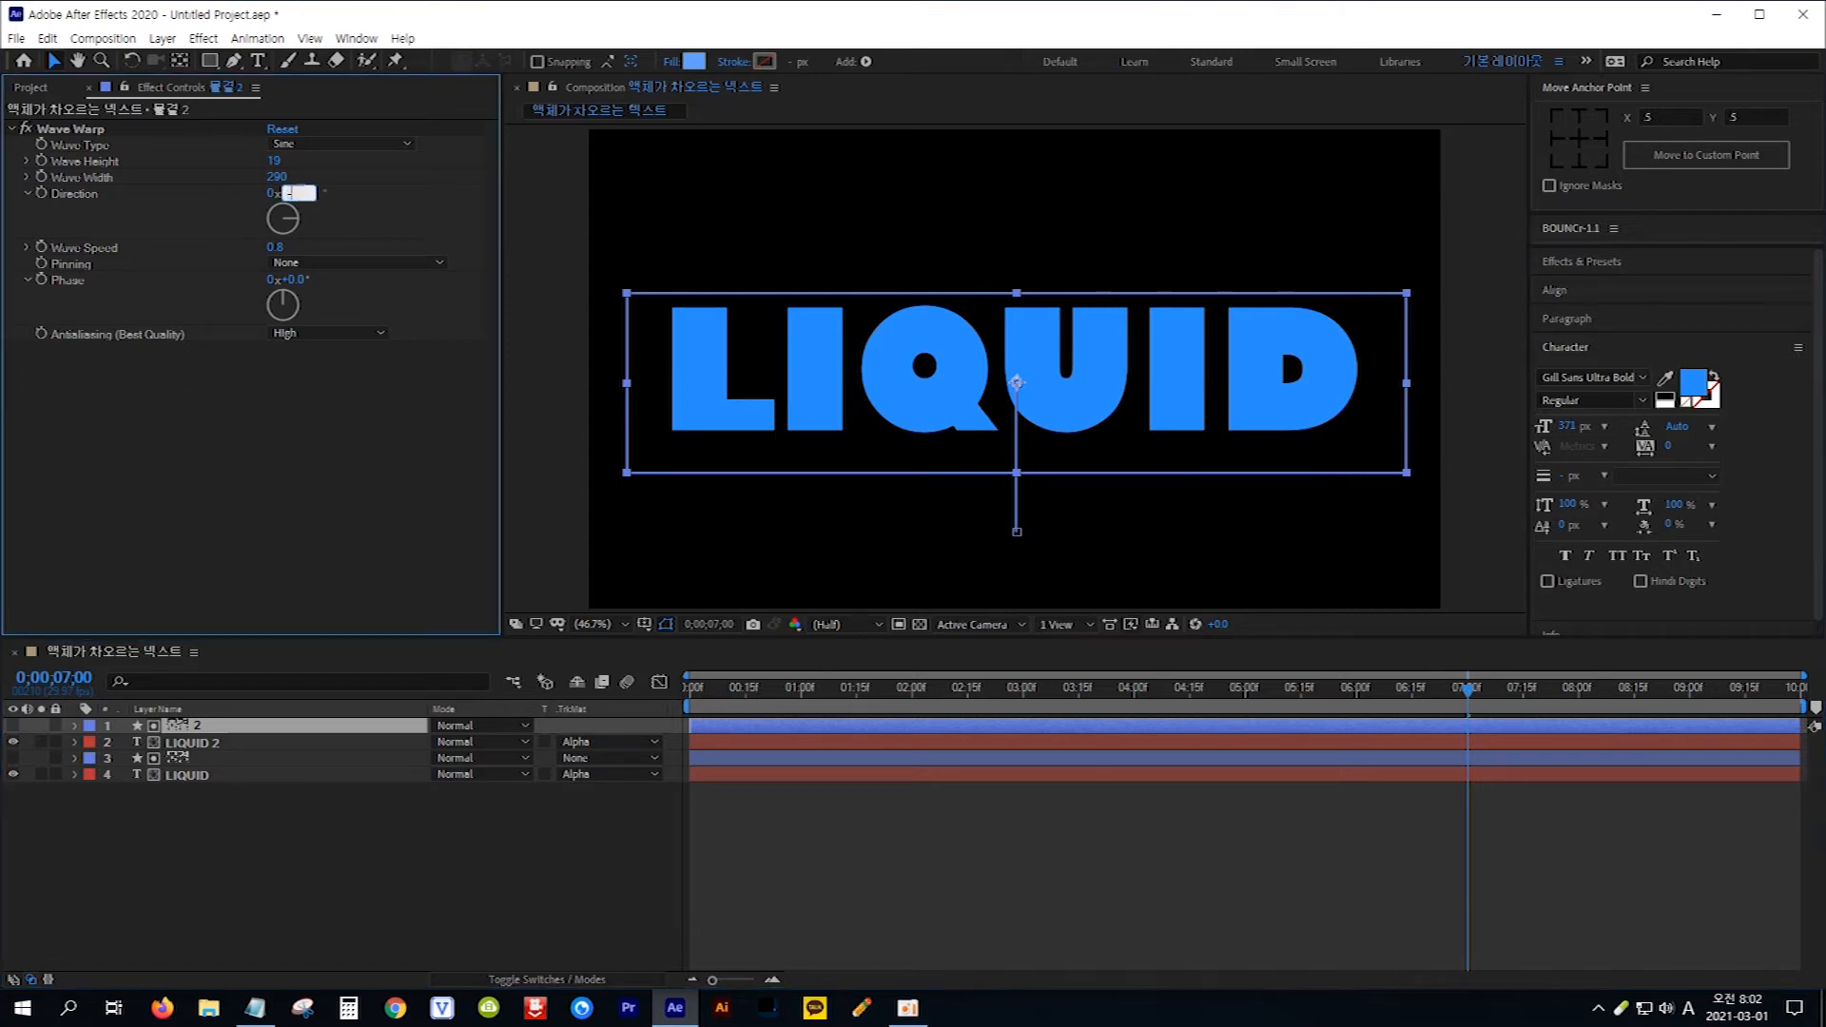
pyautogui.write('50')
pyautogui.press('Return')
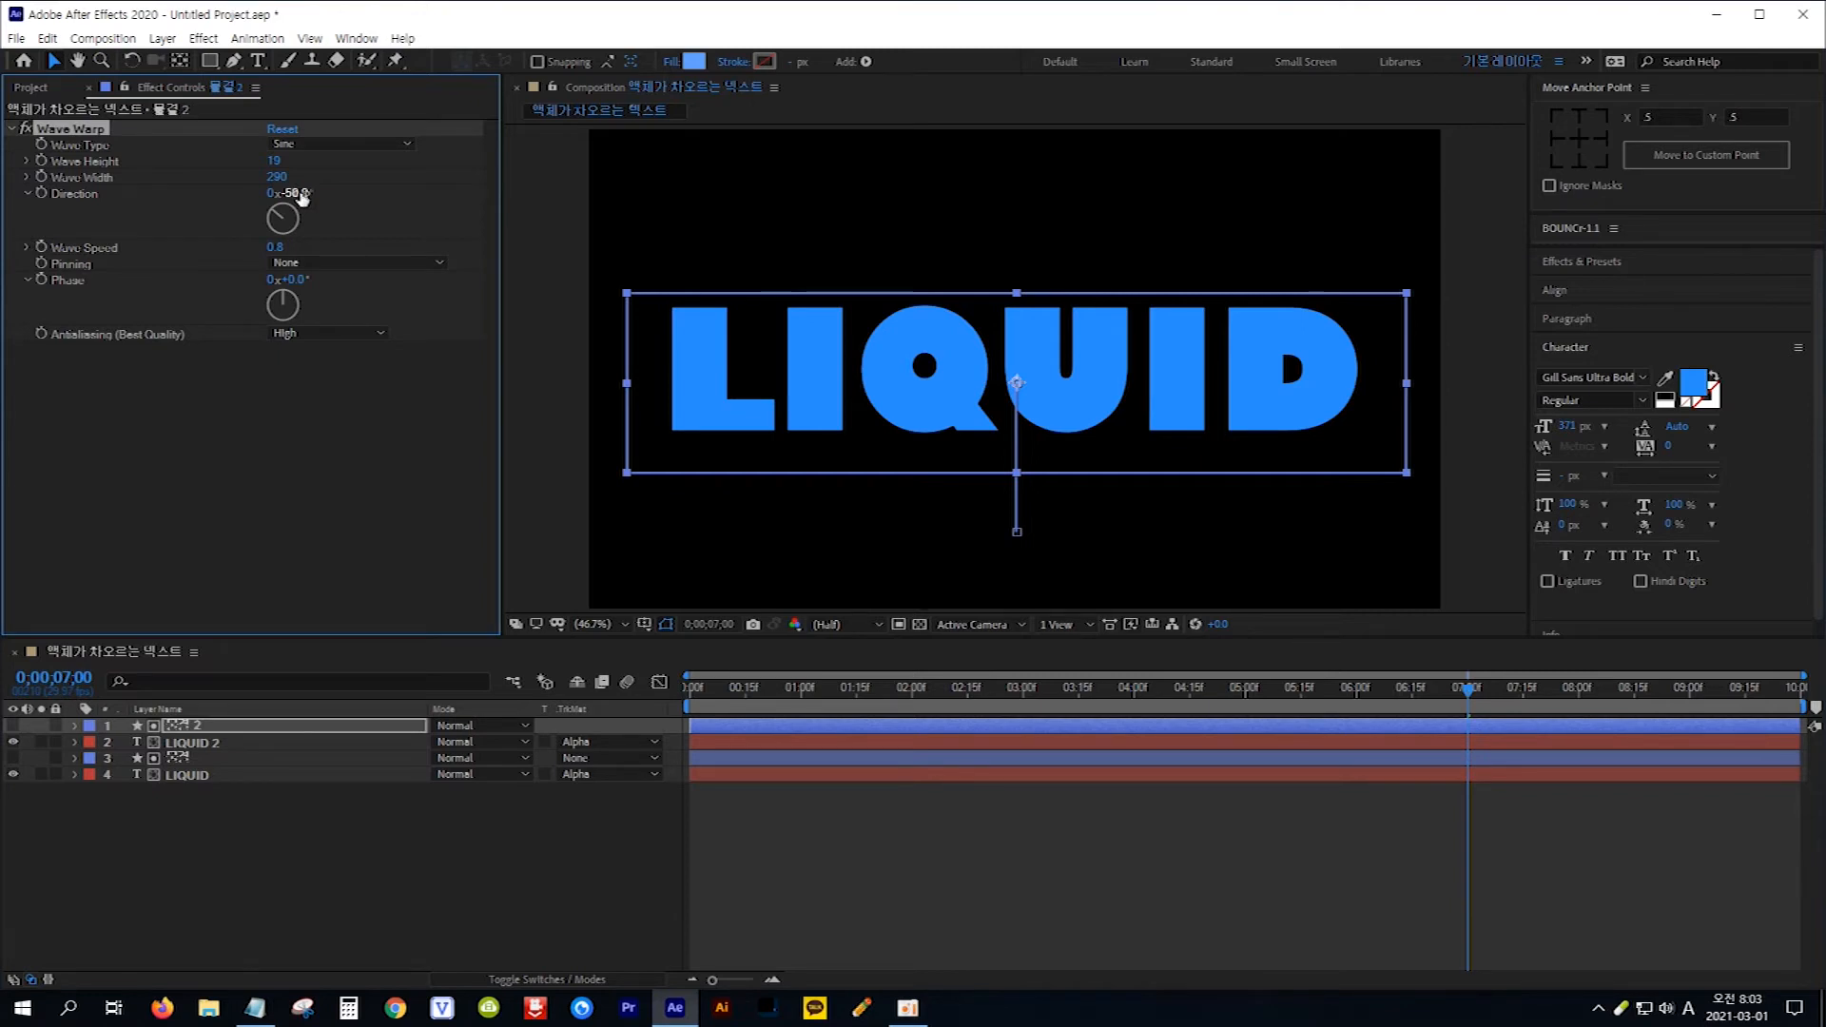
# Step: Change the LIQUID 2 text's fill color to orange FFAD2B
pyautogui.click(221, 743)
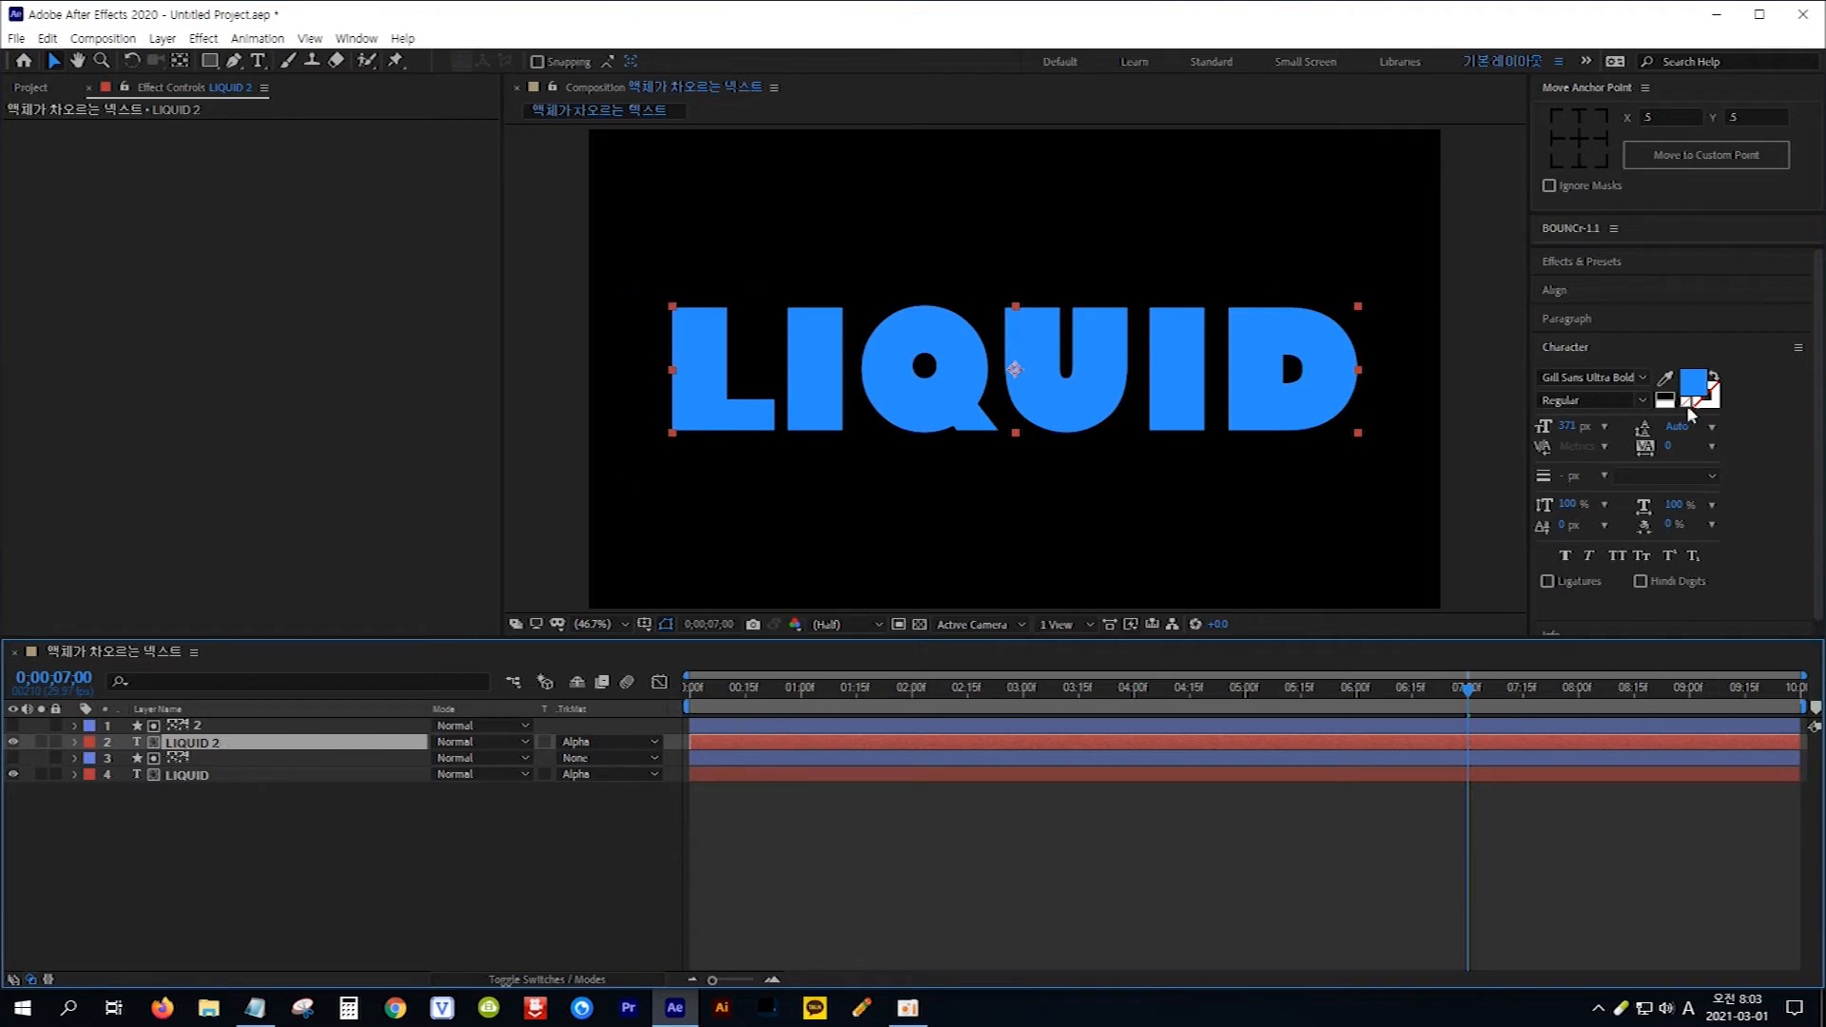
pyautogui.click(1696, 386)
pyautogui.click(1696, 385)
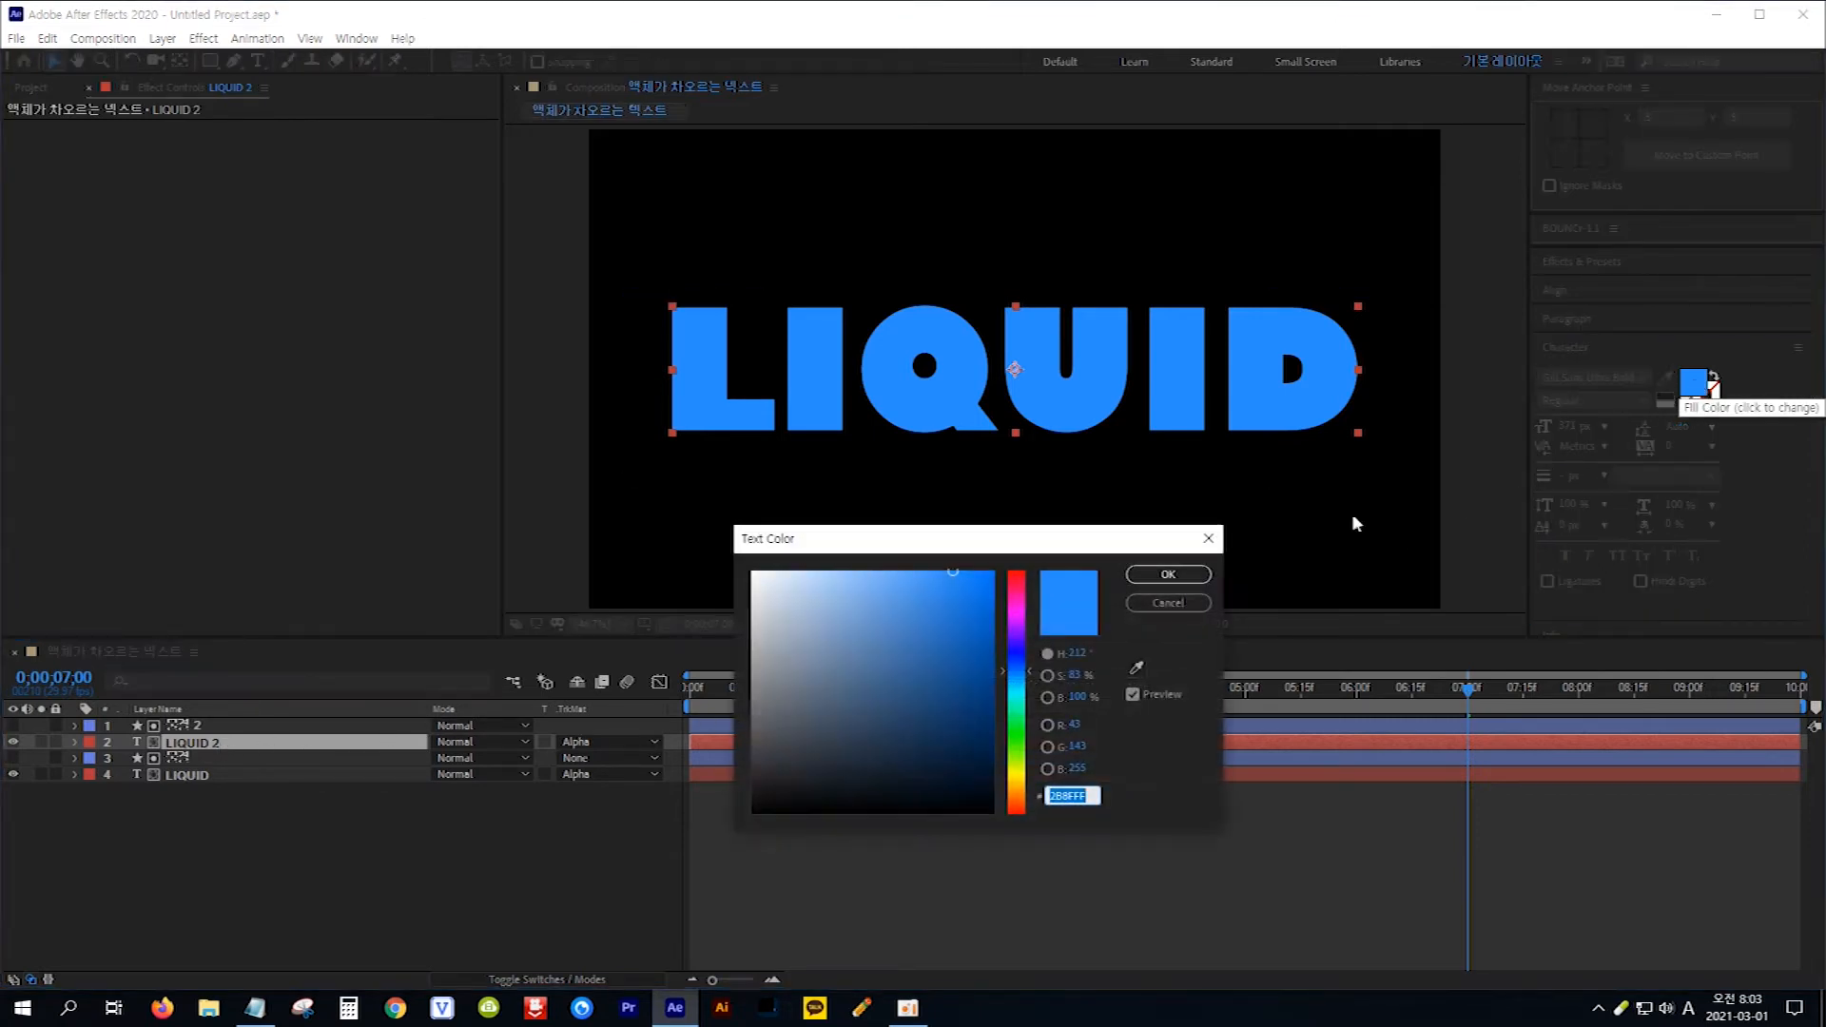
pyautogui.click(1019, 785)
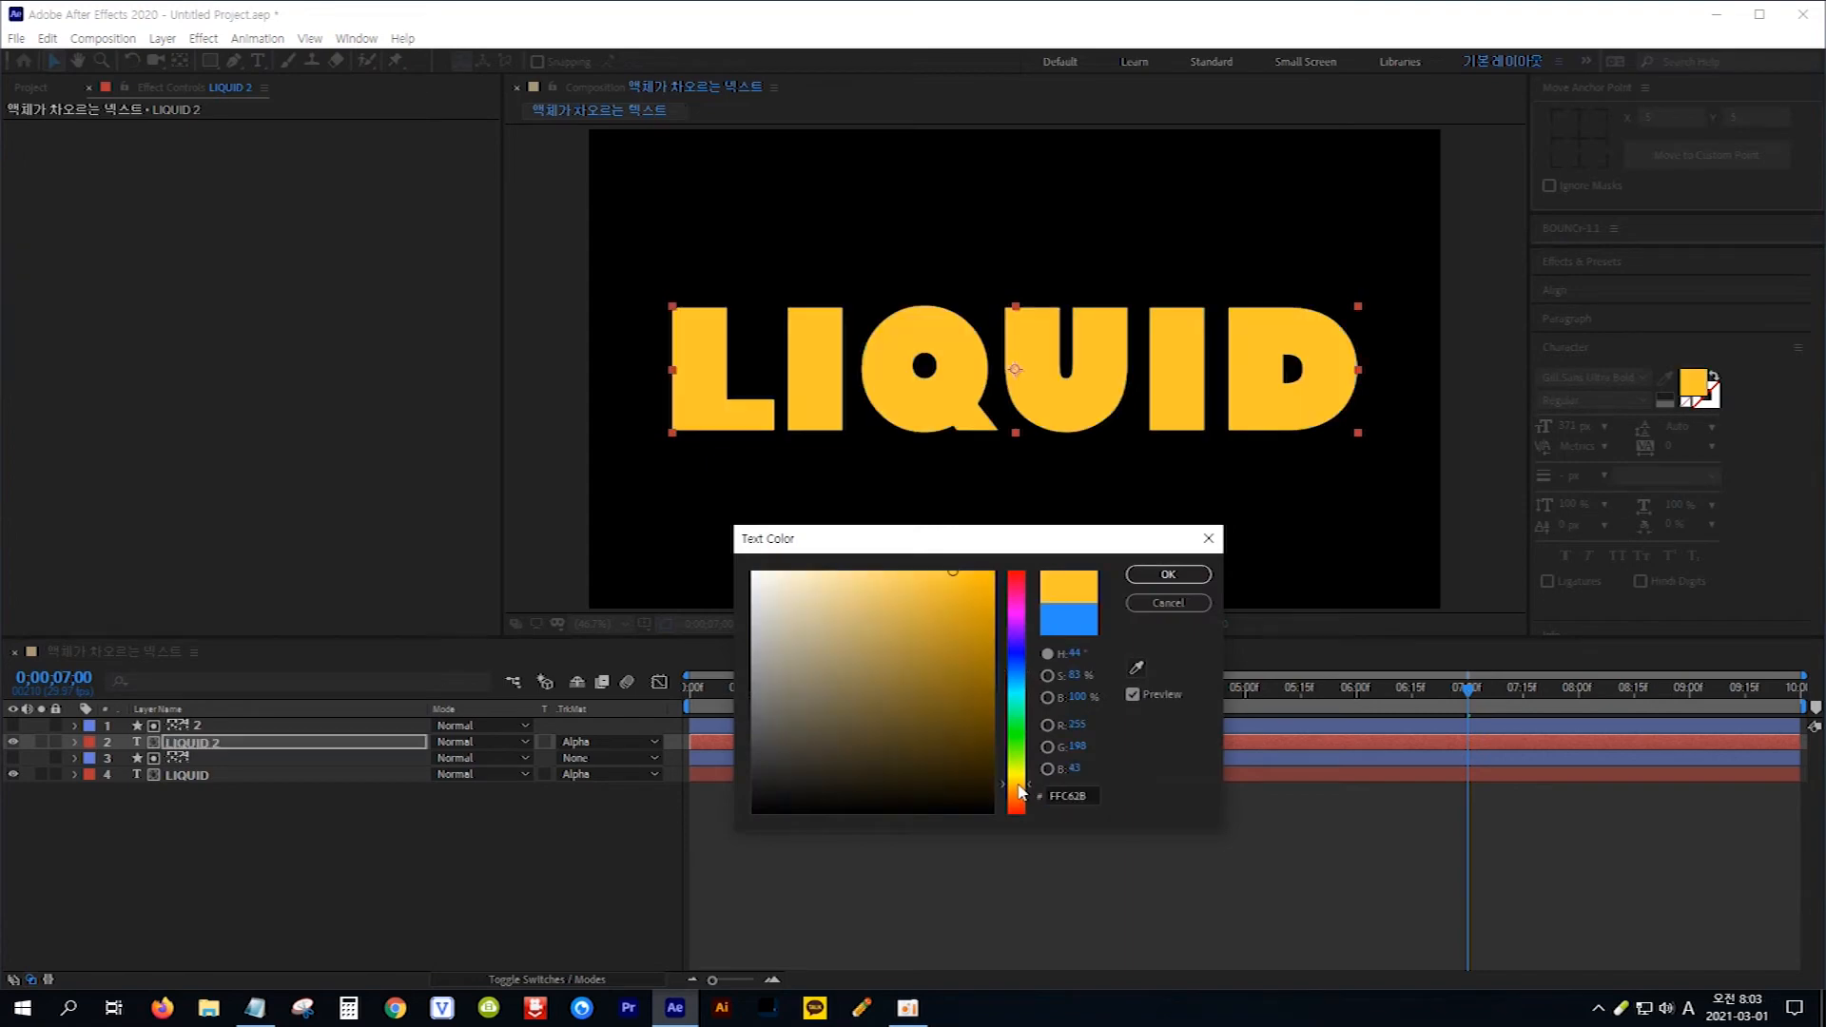
pyautogui.click(1020, 789)
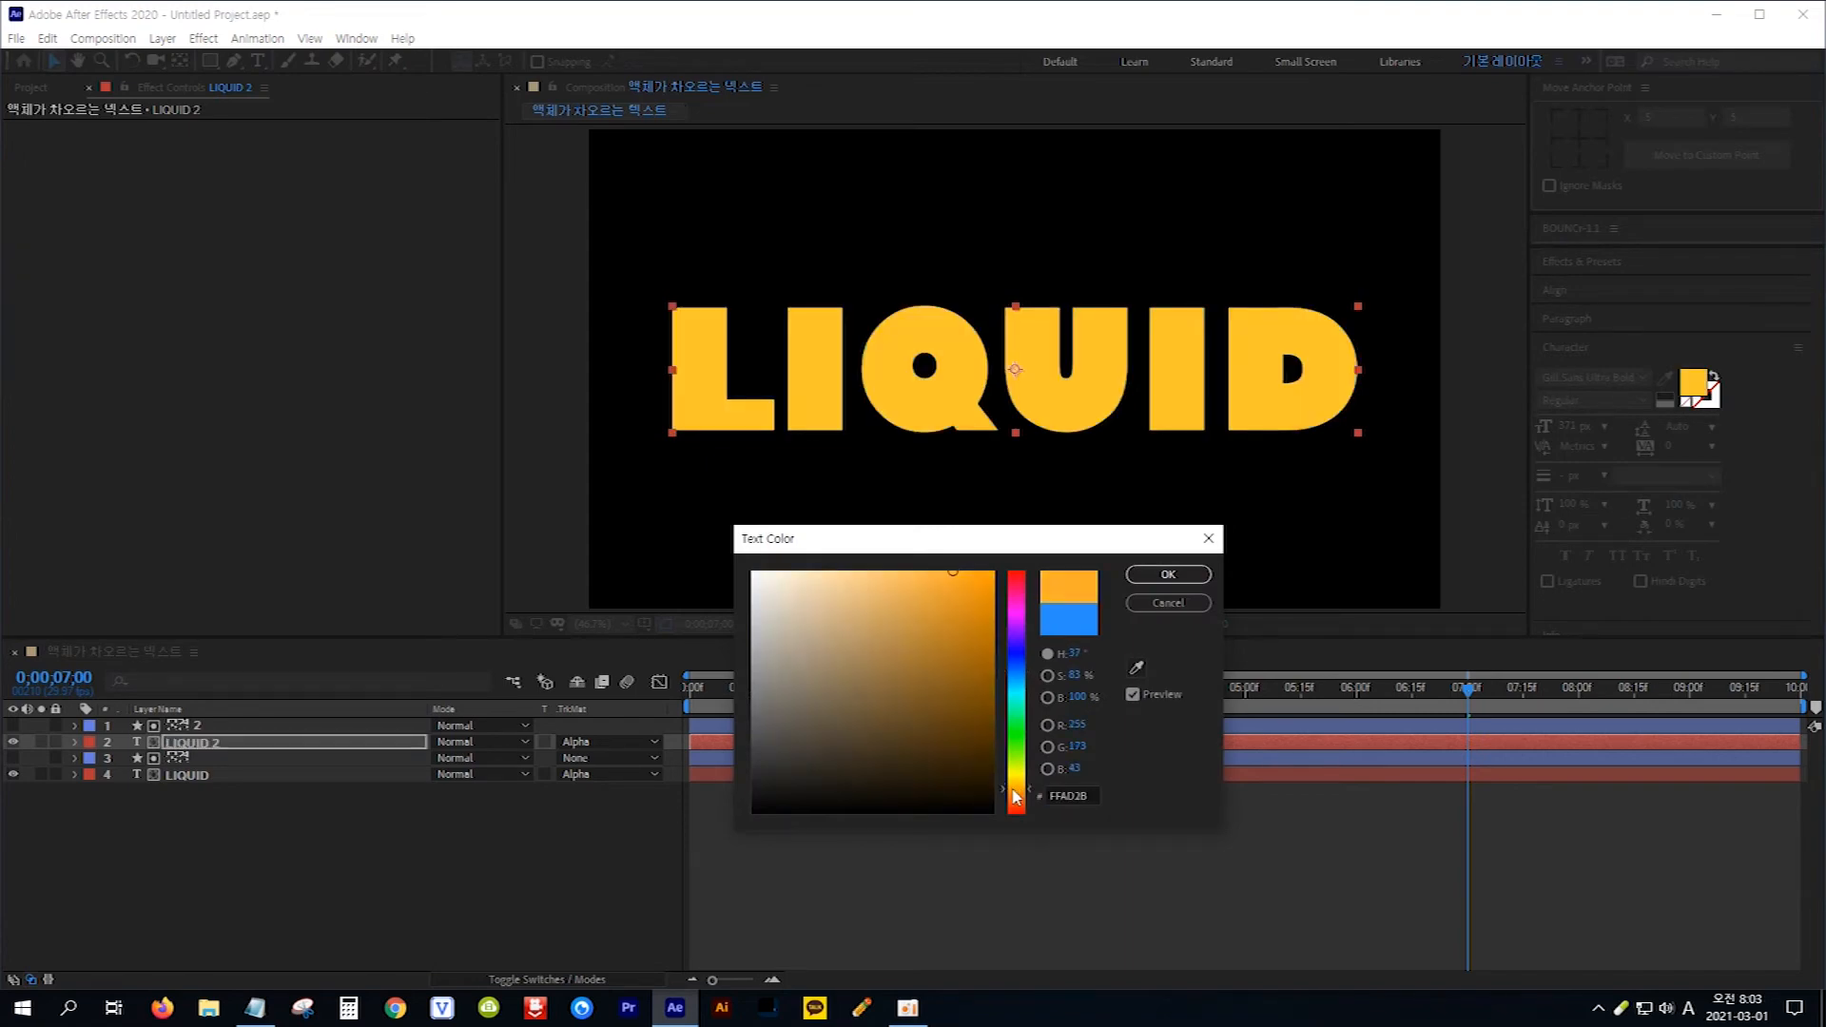
pyautogui.click(1156, 580)
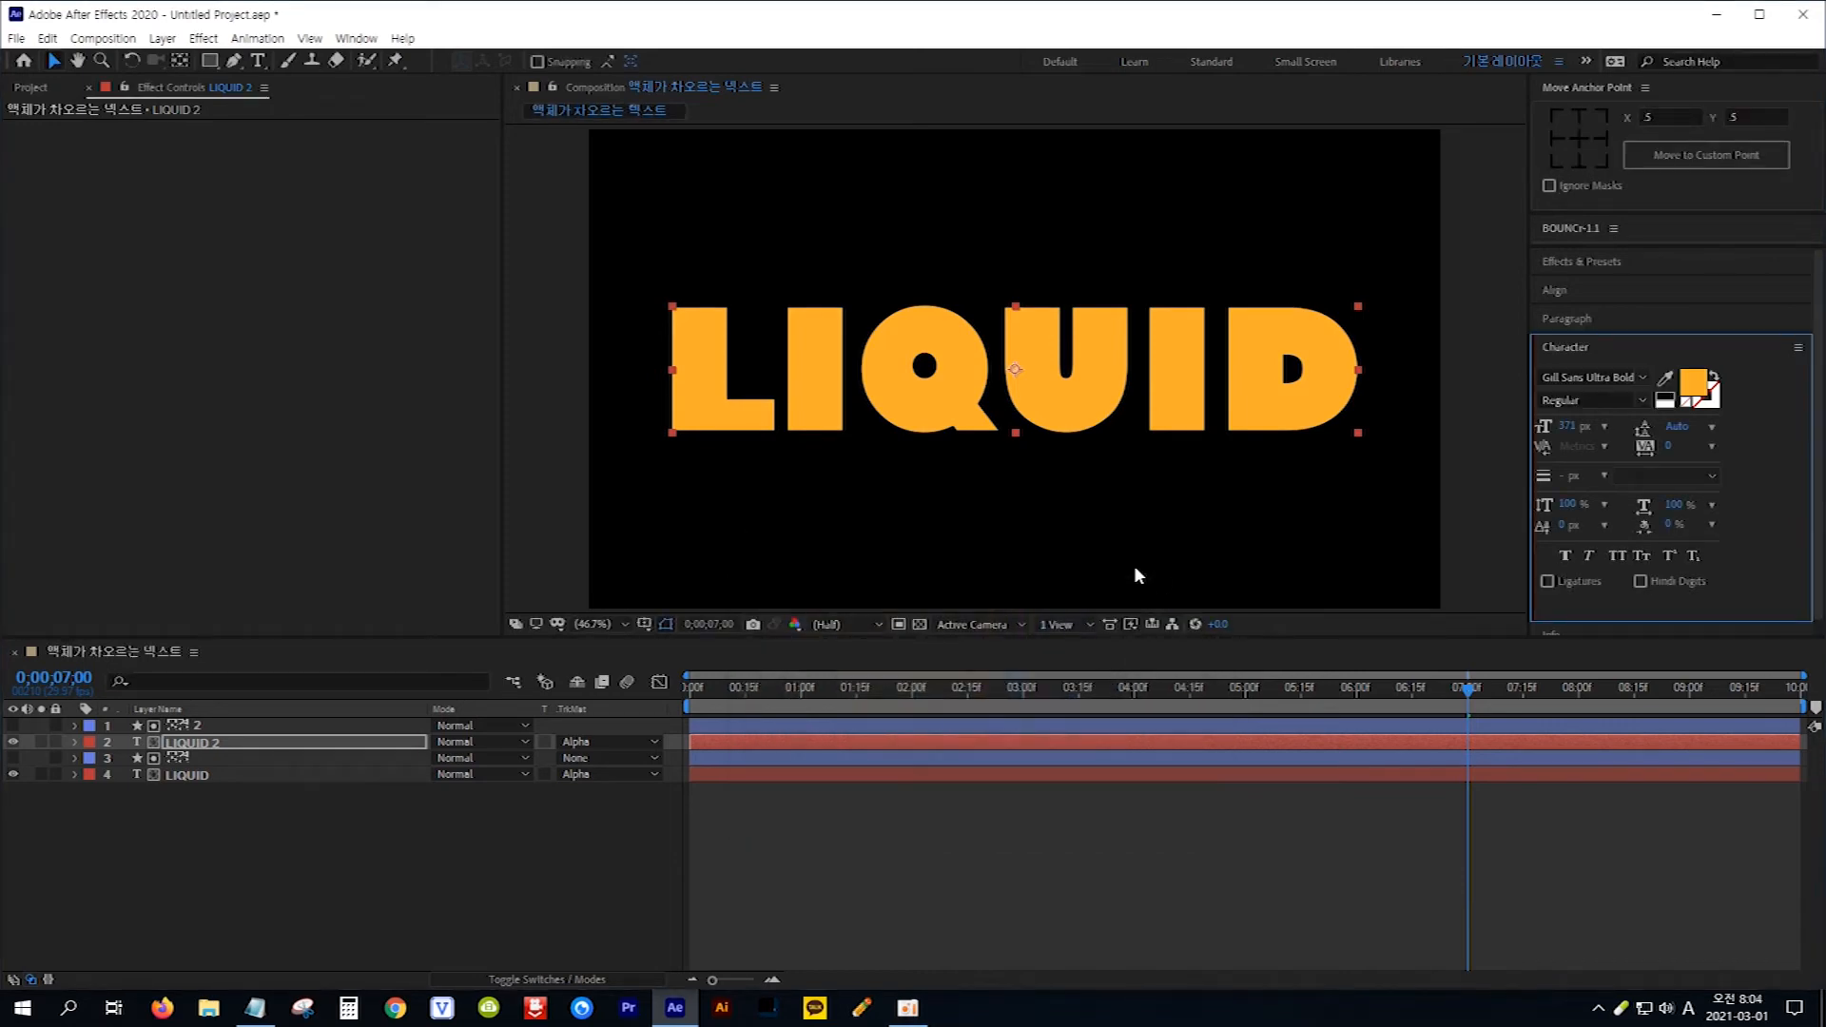
# Step: Delay the 물결 2 layer to start just before the 2-second mark, checking the color offset at 0;00;03;15
pyautogui.click(390, 723)
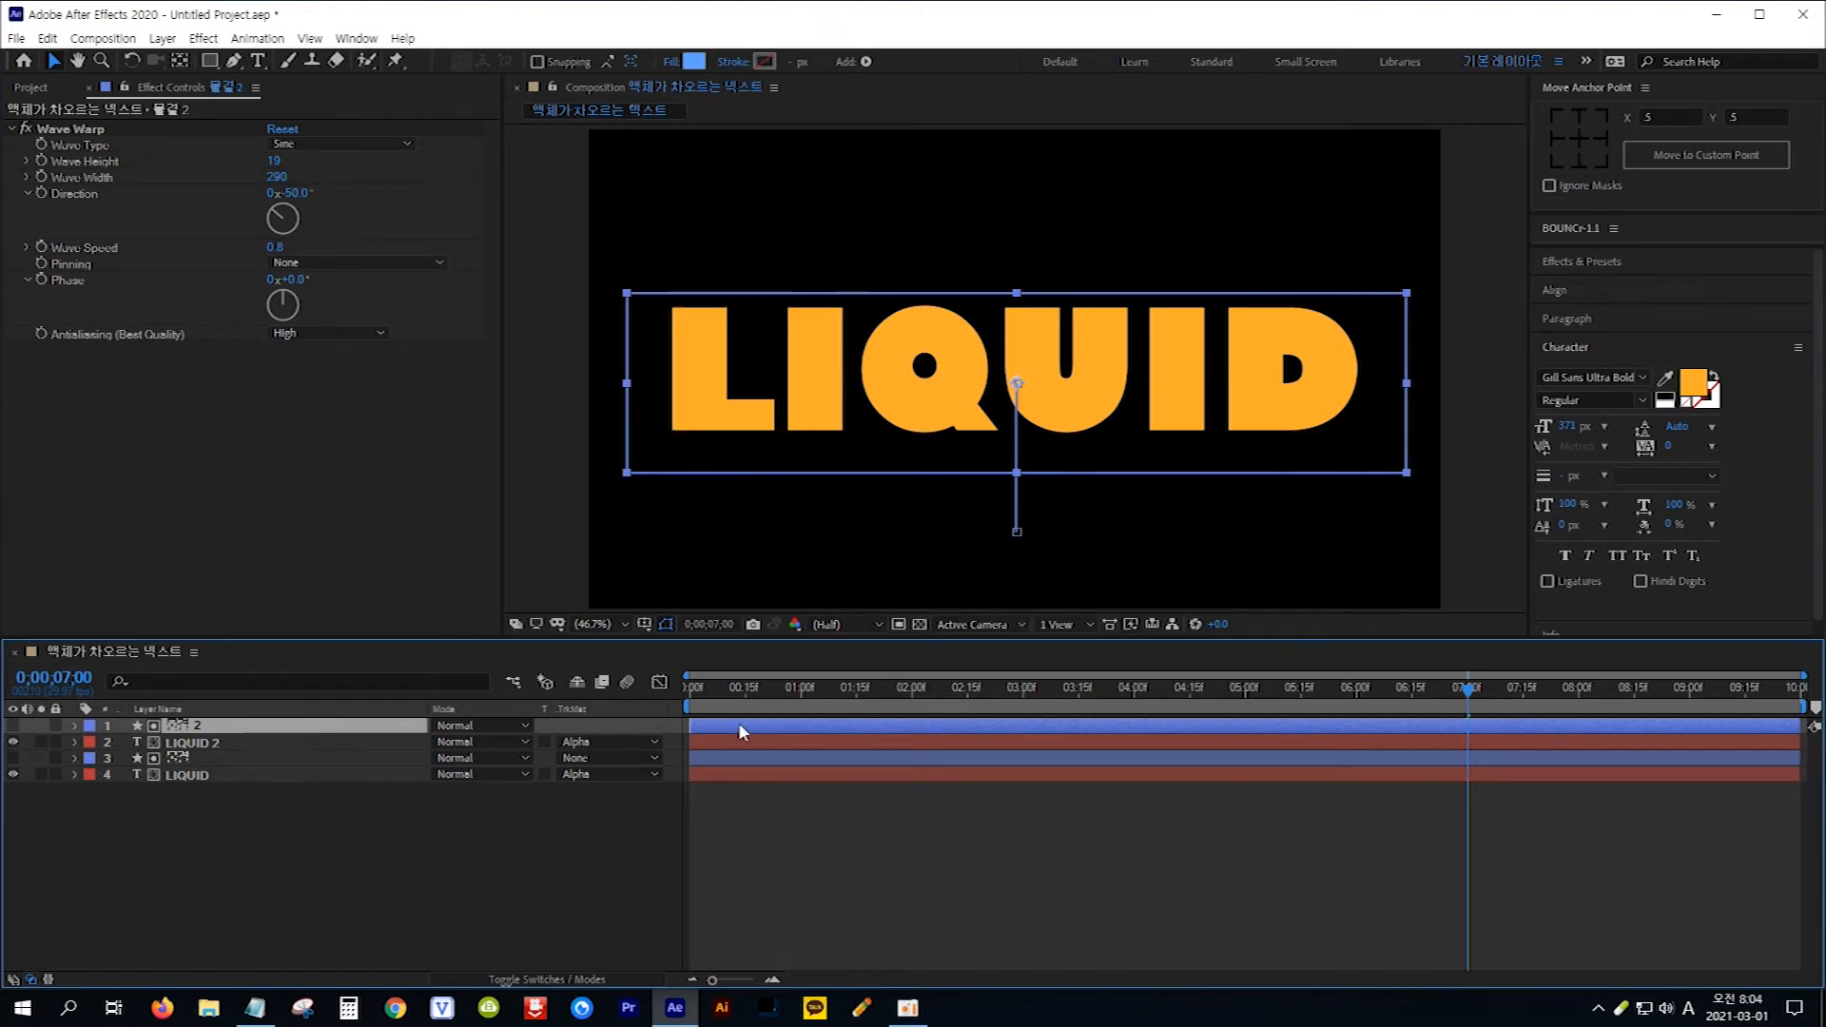
pyautogui.moveTo(741, 728); pyautogui.dragTo(769, 726)
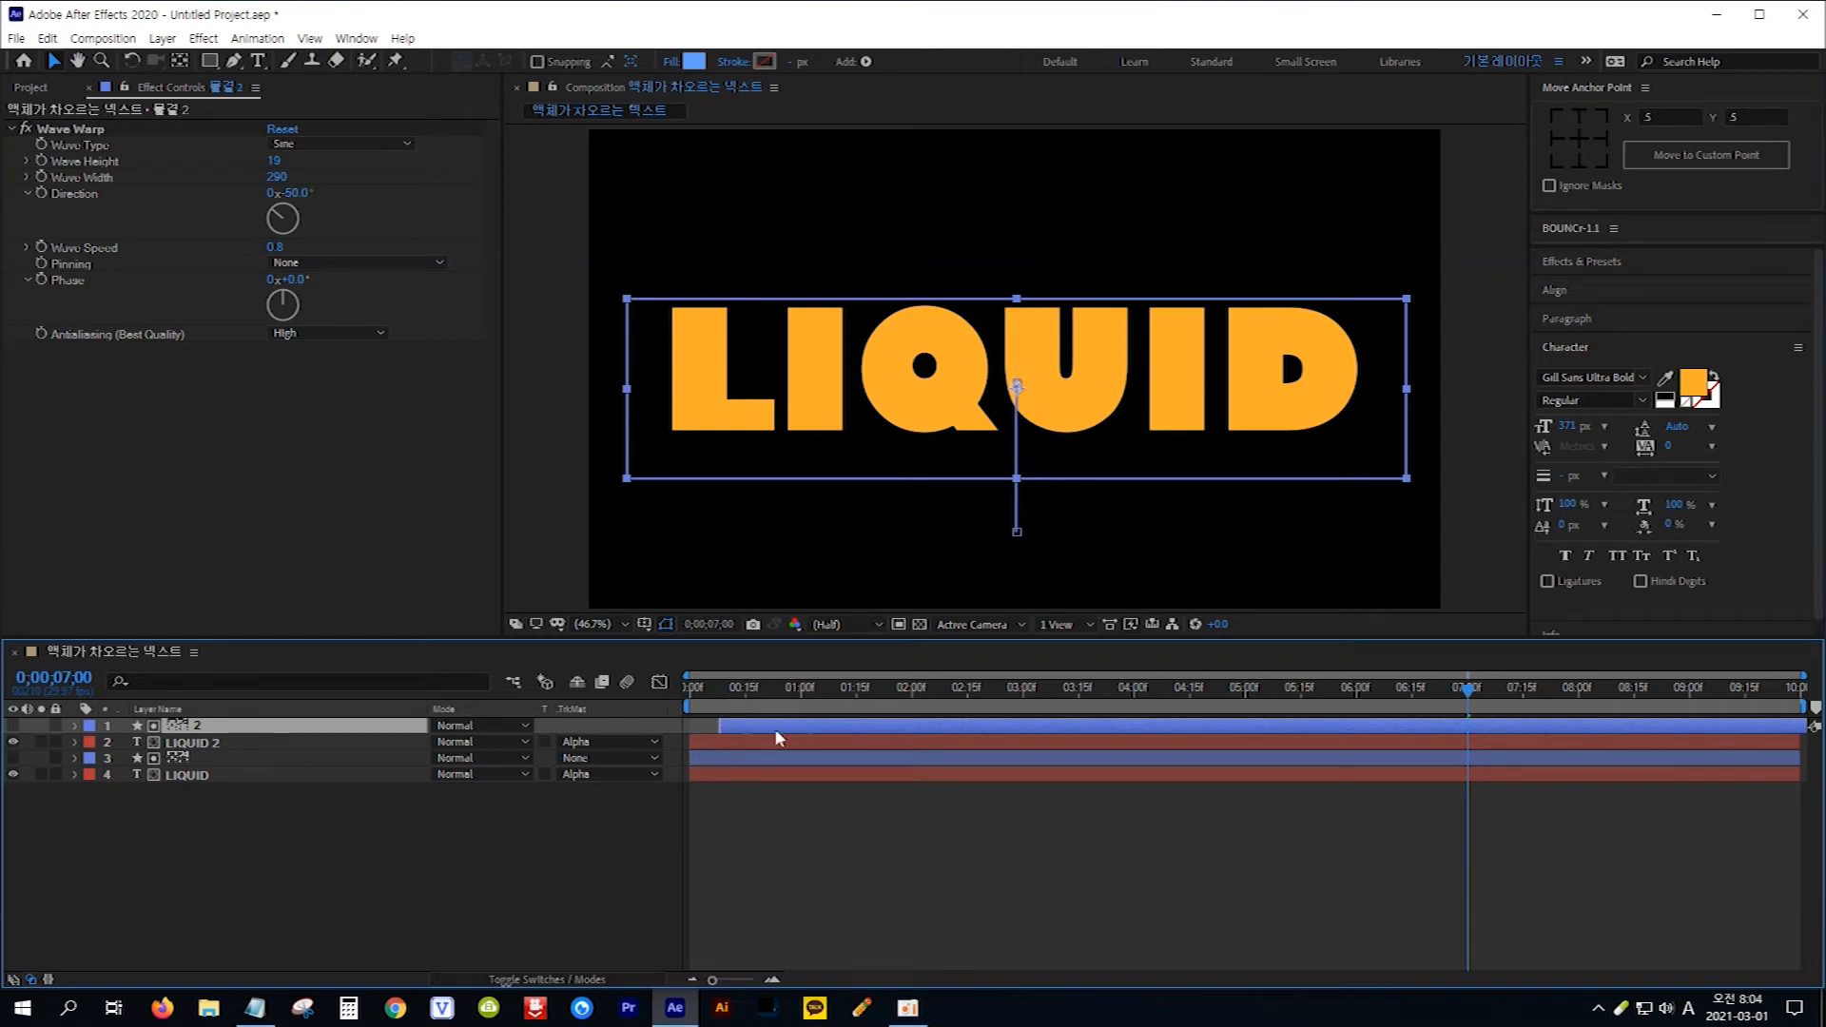
pyautogui.moveTo(1468, 689); pyautogui.dragTo(1079, 691)
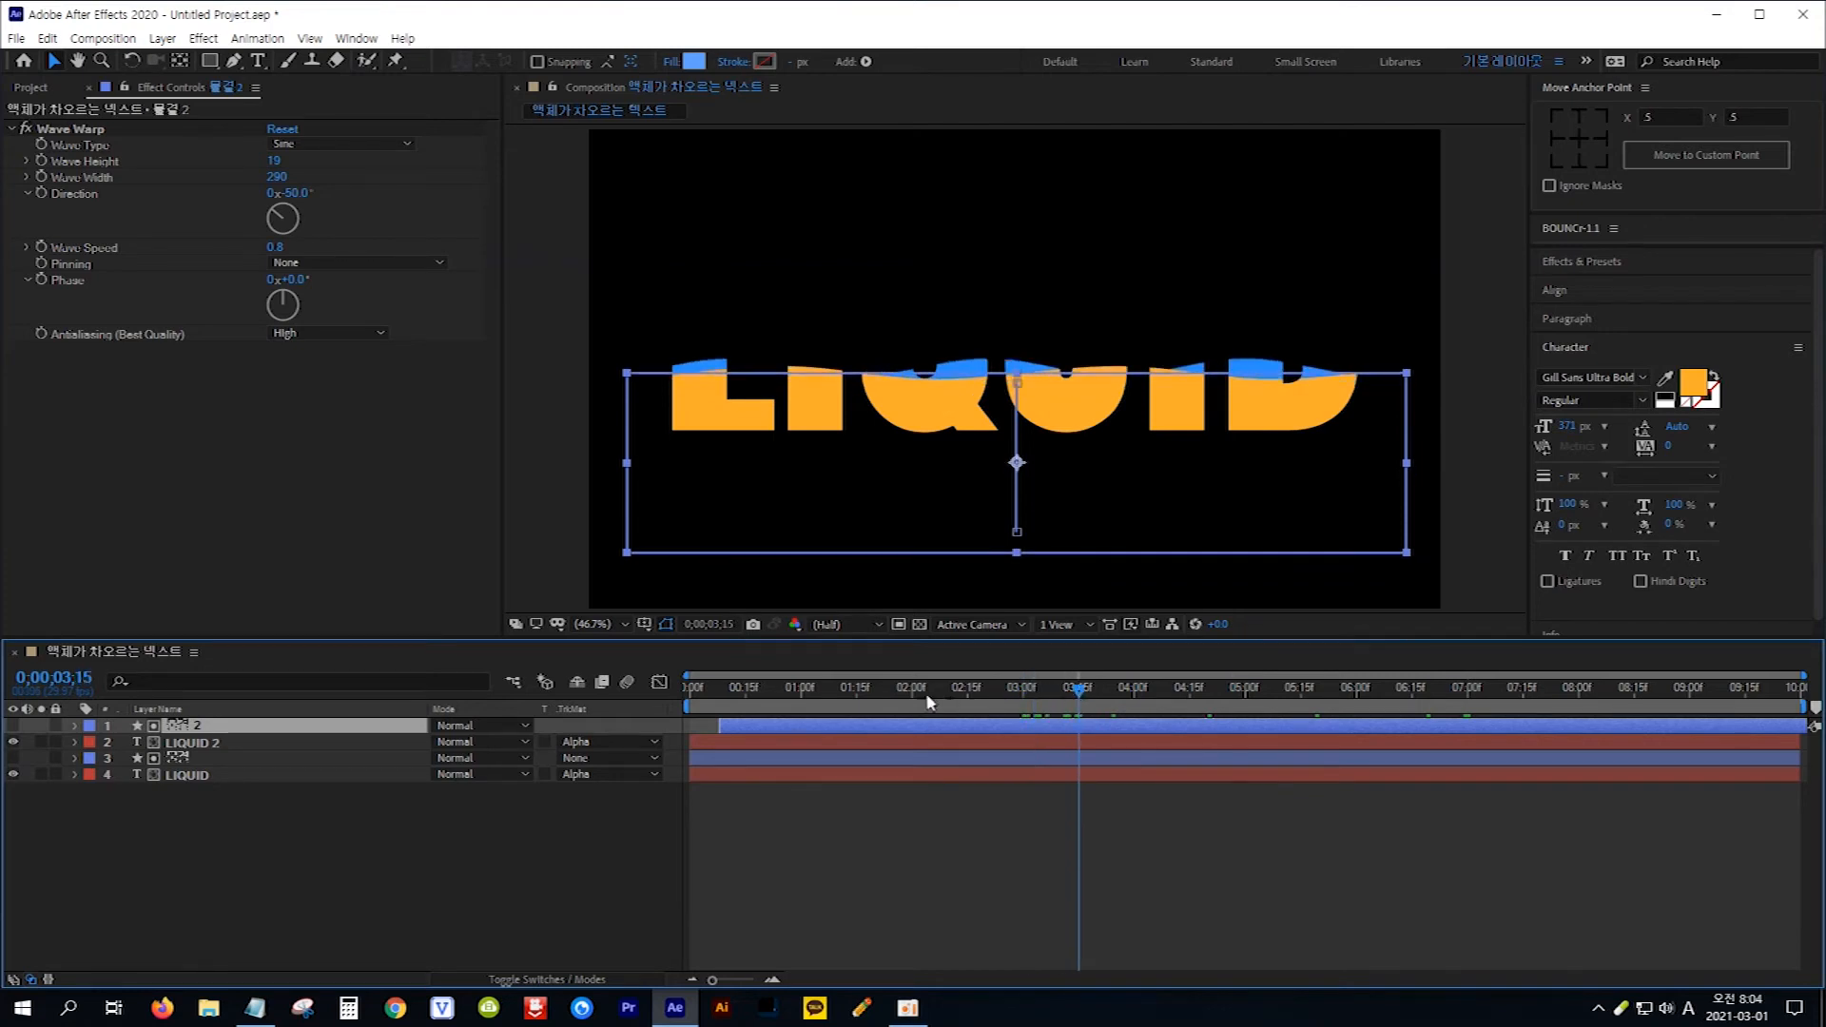
pyautogui.moveTo(899, 722); pyautogui.dragTo(1058, 723)
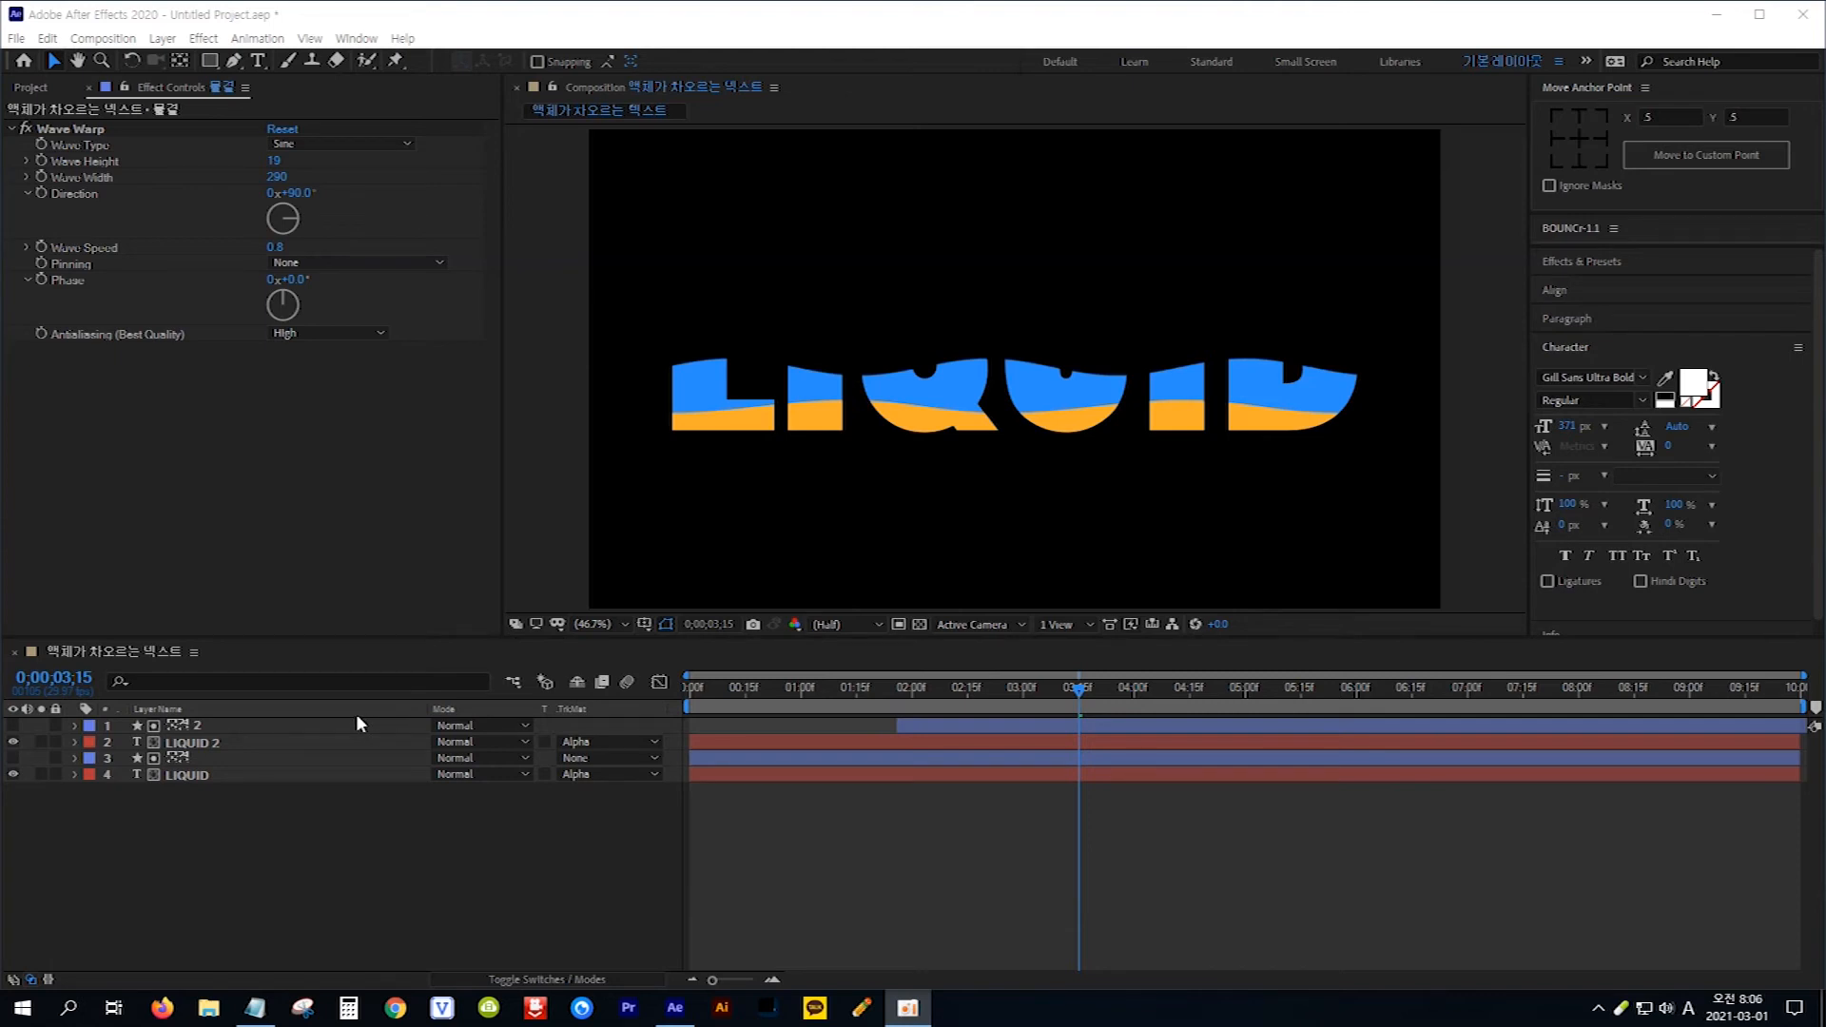
# Step: Duplicate the 물결 2 and LIQUID 2 layers together
pyautogui.click(318, 725)
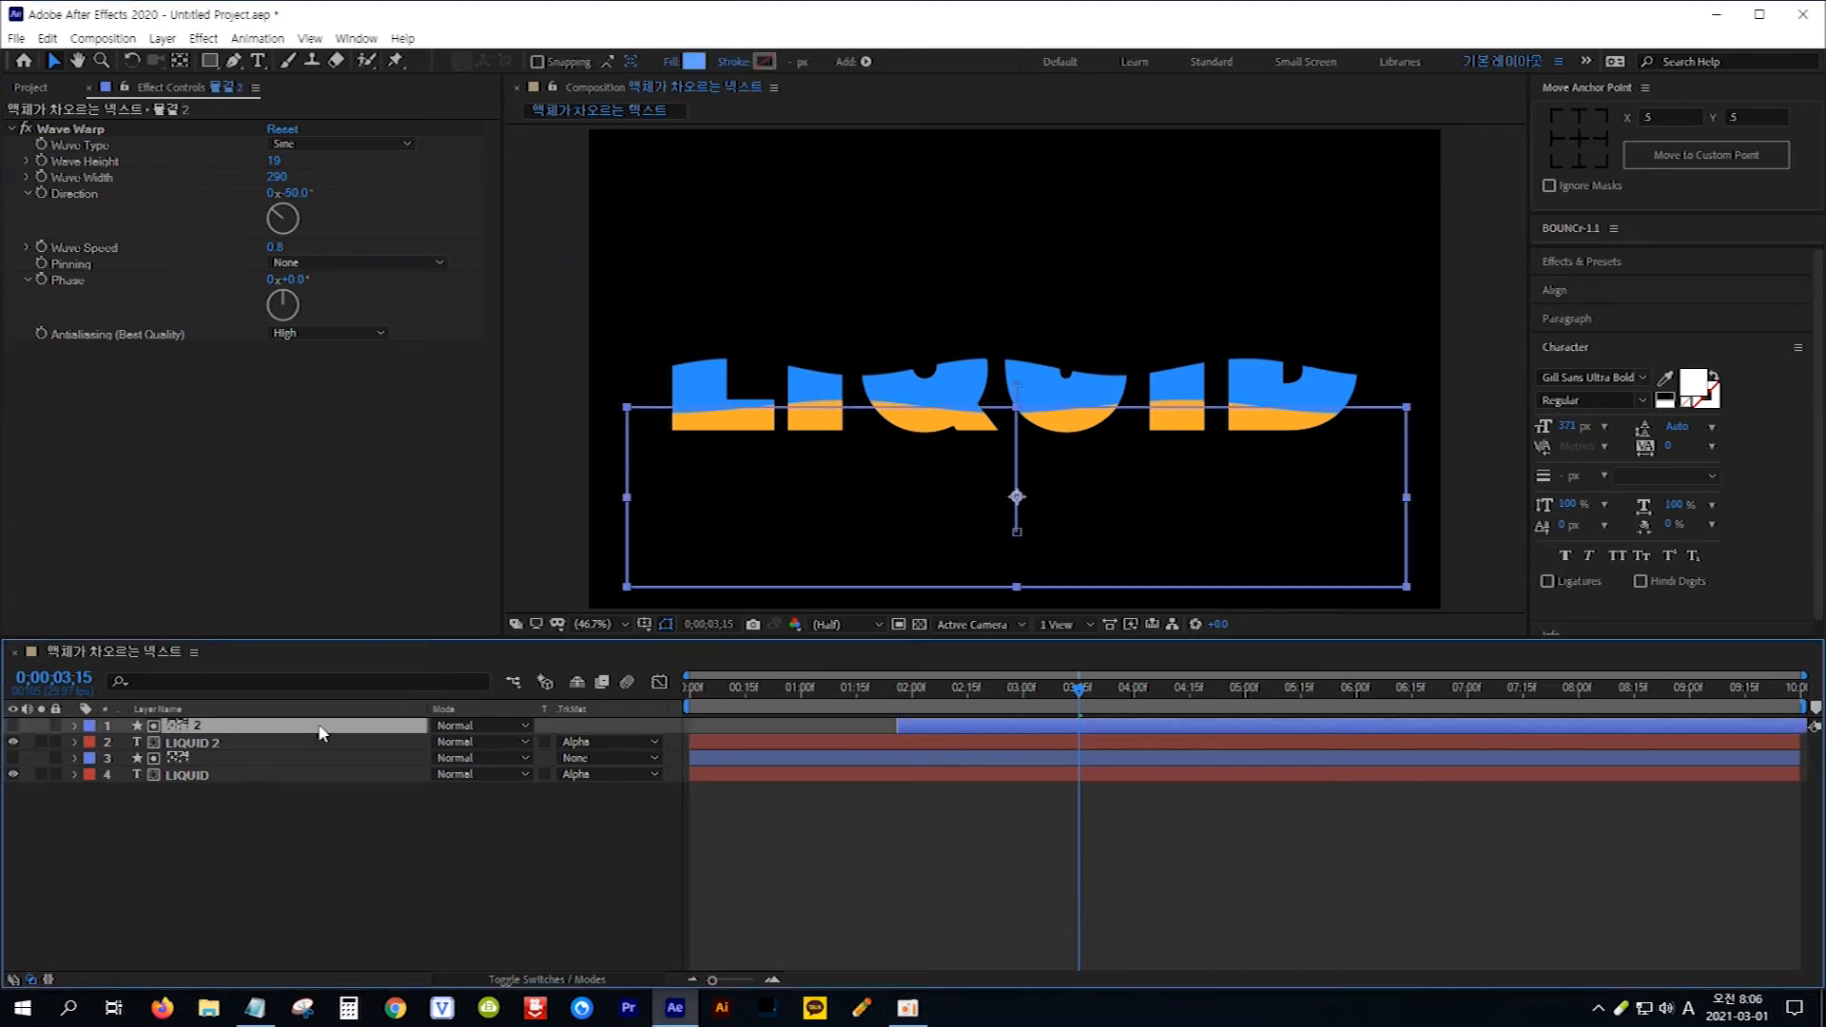
pyautogui.keyDown('shift'); pyautogui.click(301, 742); pyautogui.keyUp('shift')
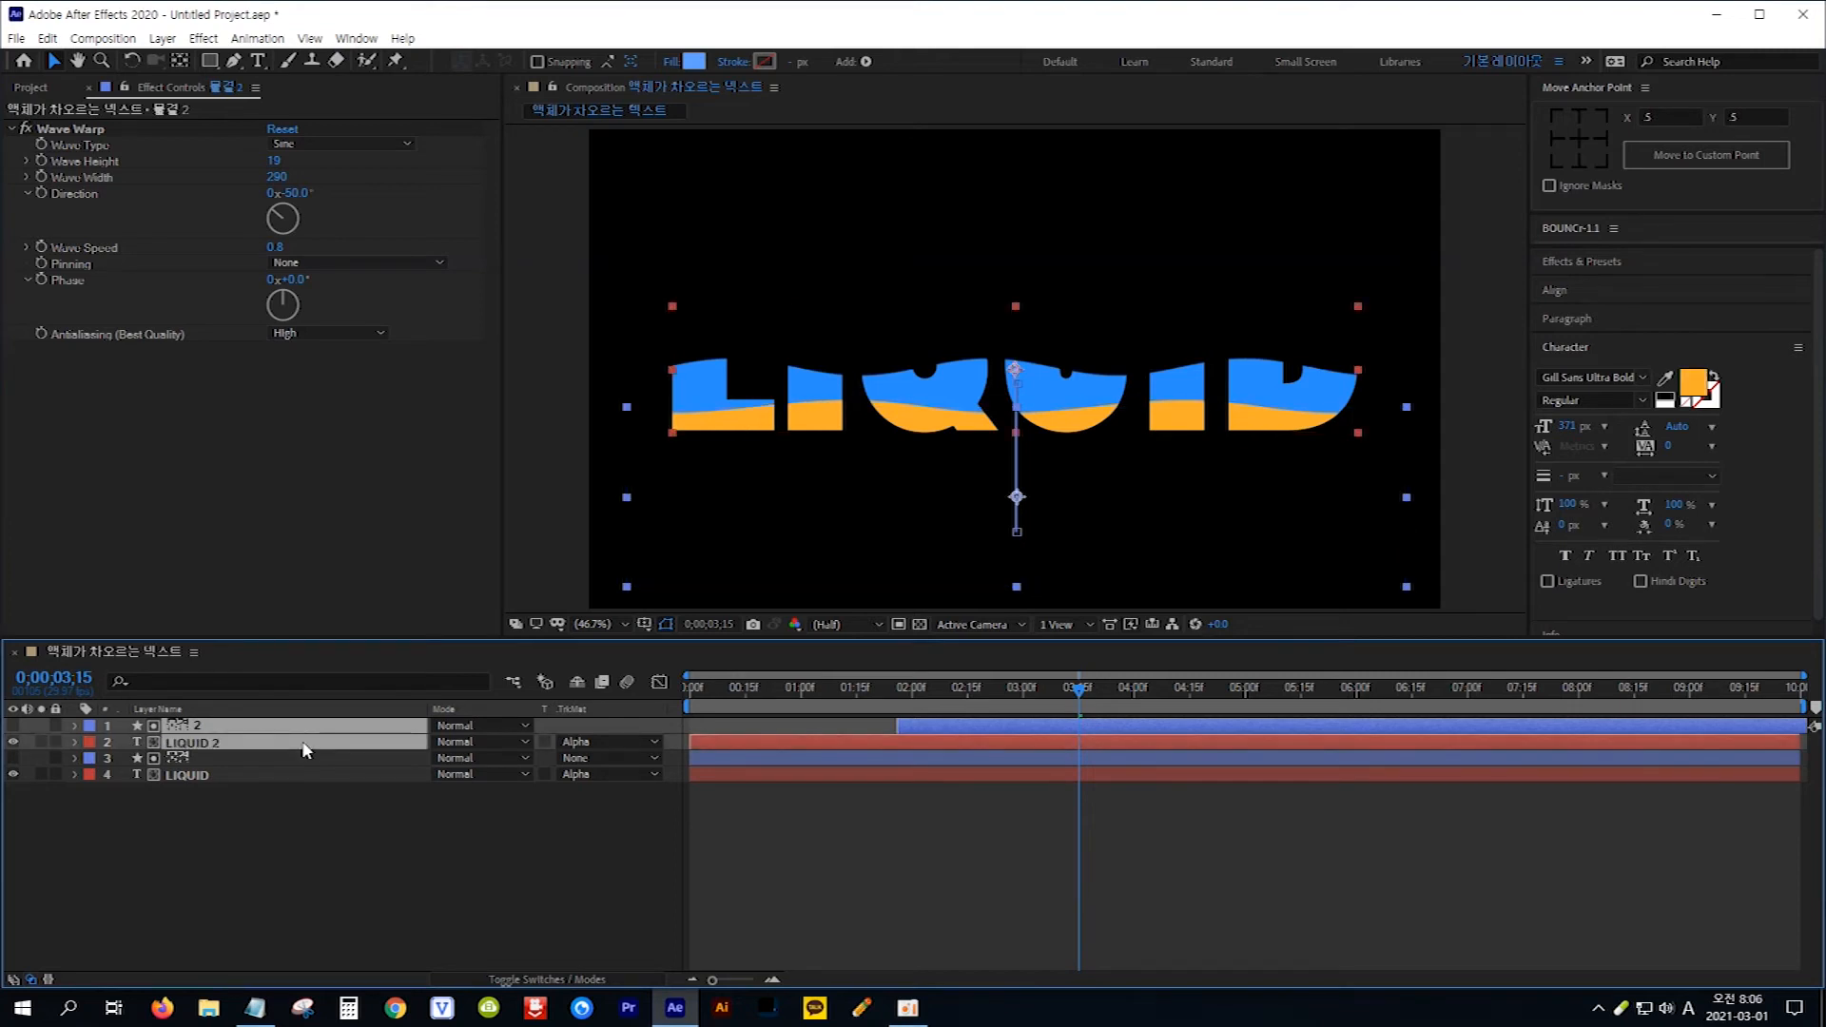
pyautogui.hotkey('ctrl', 'd')
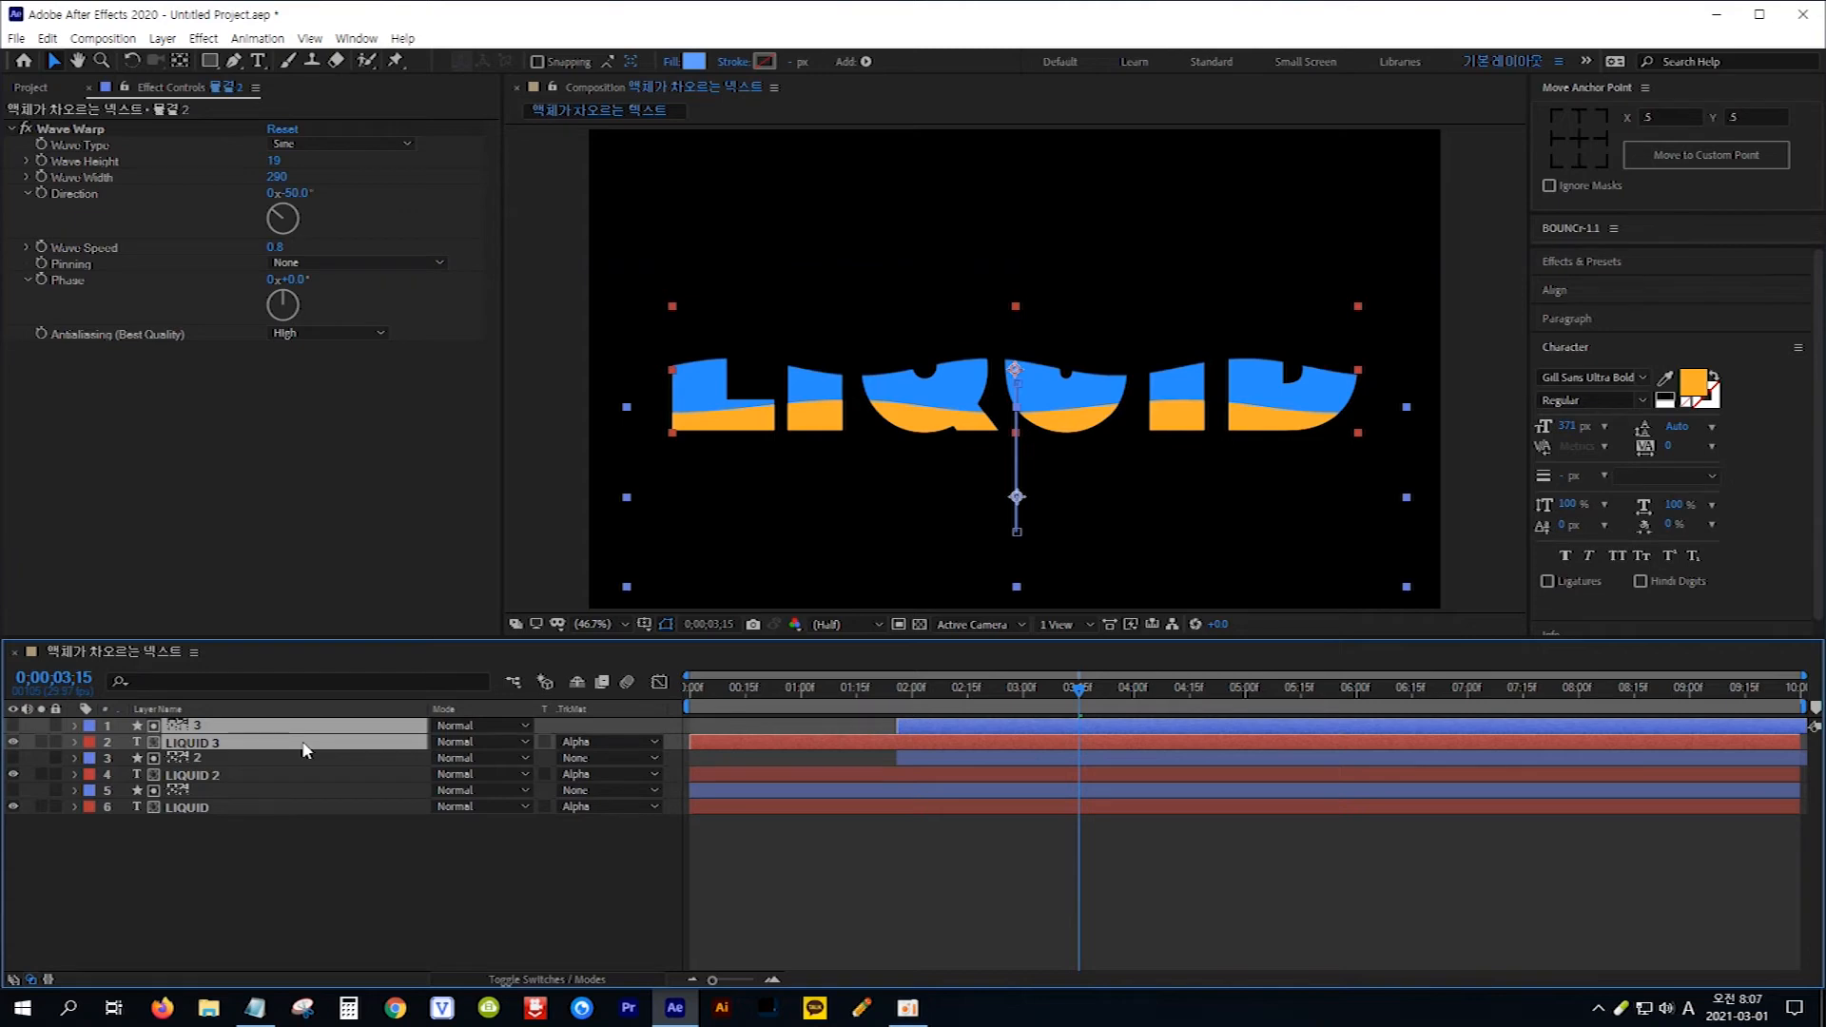
pyautogui.click(327, 866)
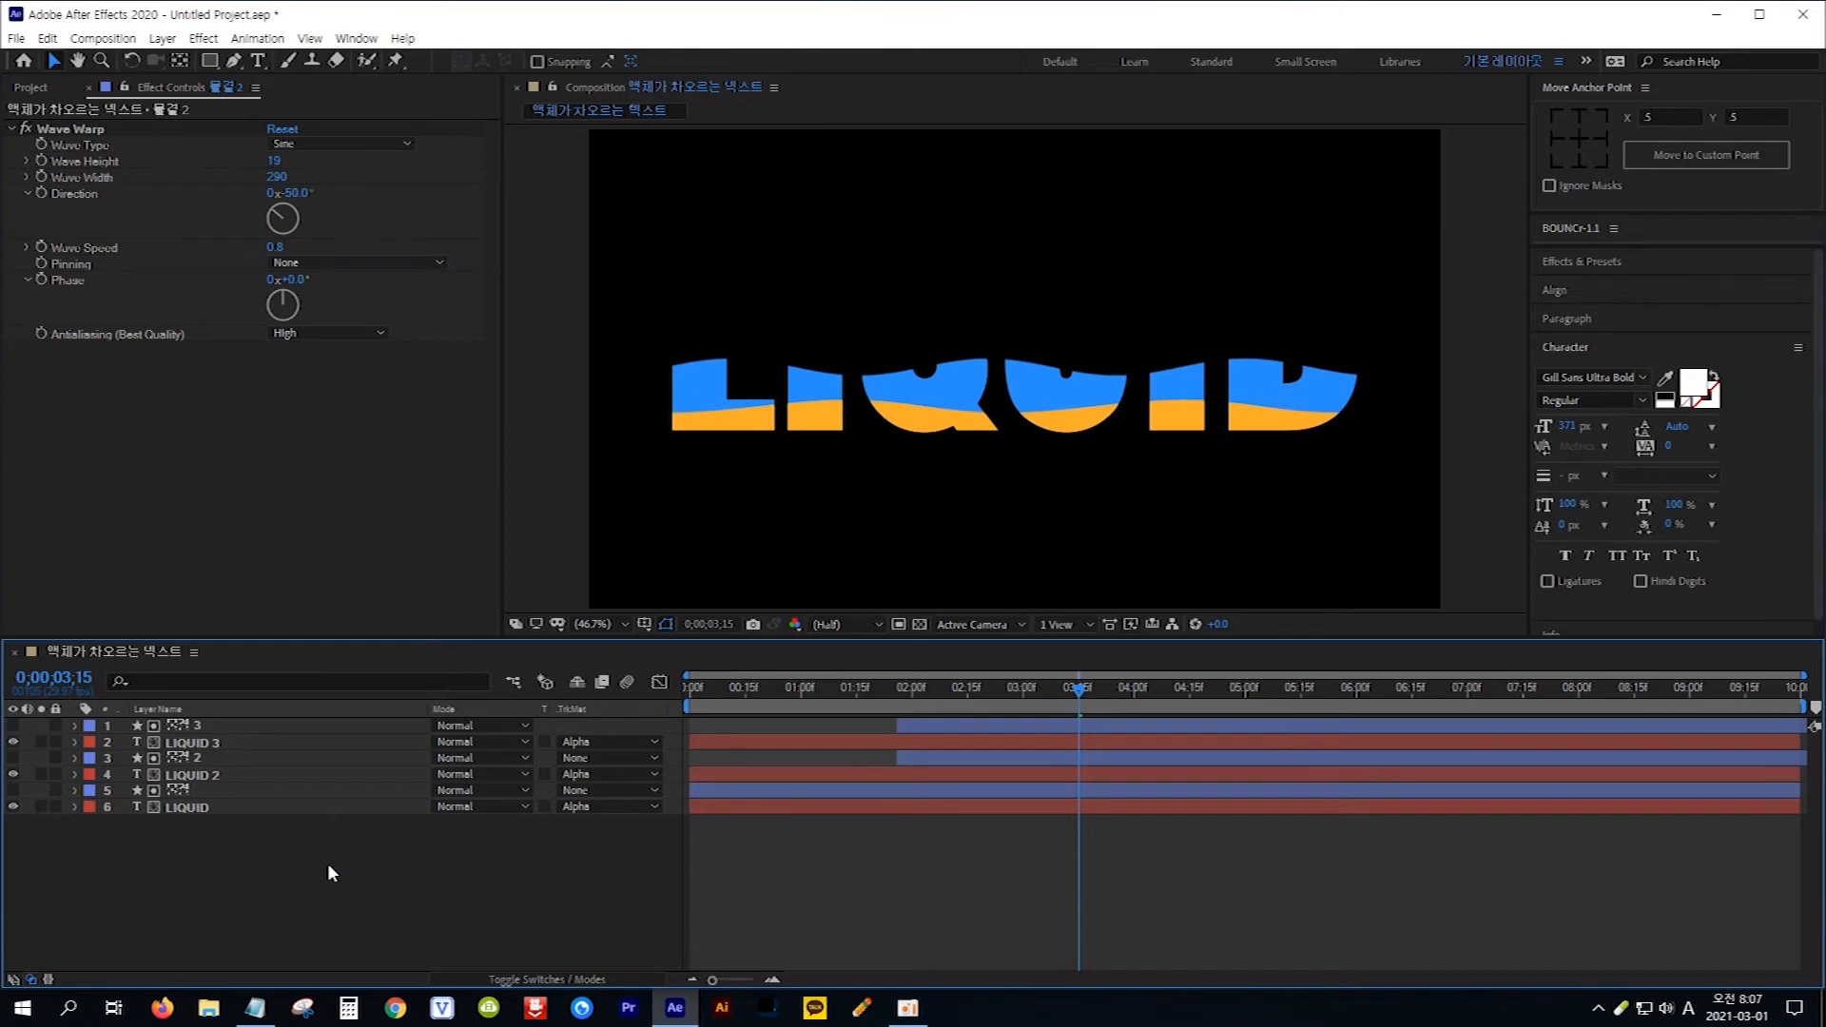
# Step: Change the LIQUID 3 text's fill color to white FFFFFF
pyautogui.click(207, 742)
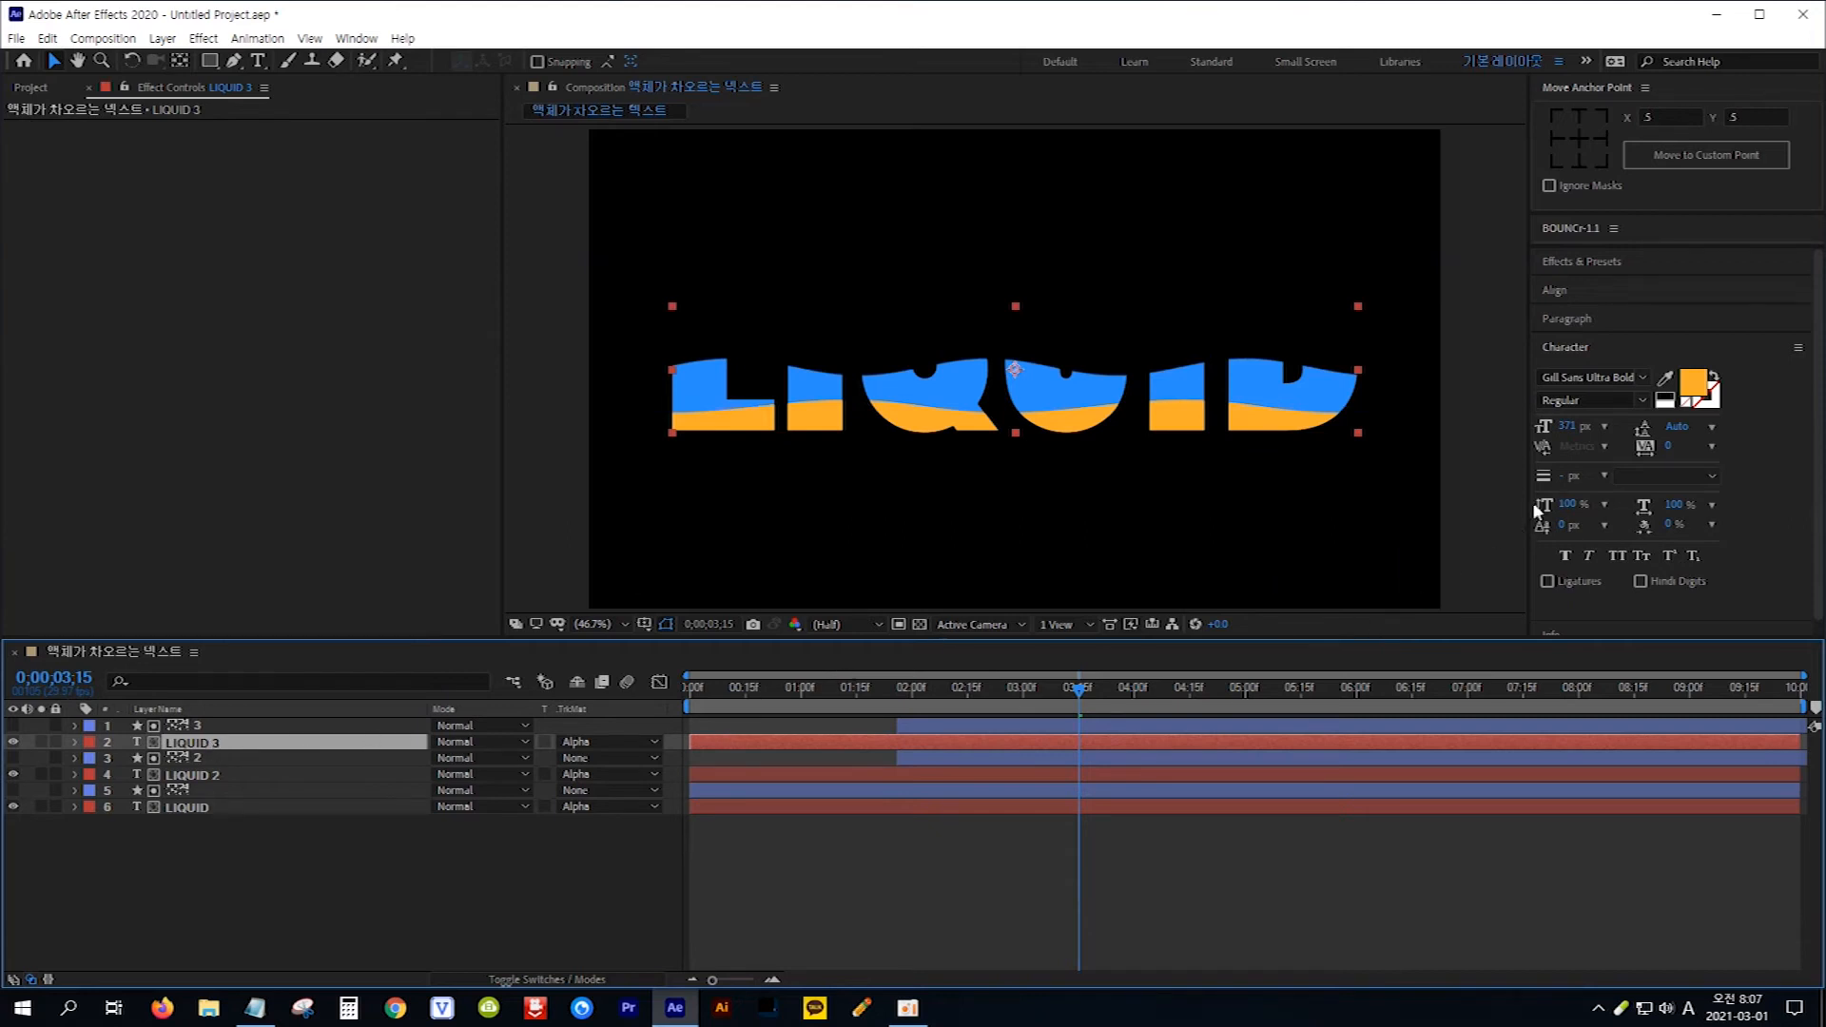
pyautogui.click(1693, 388)
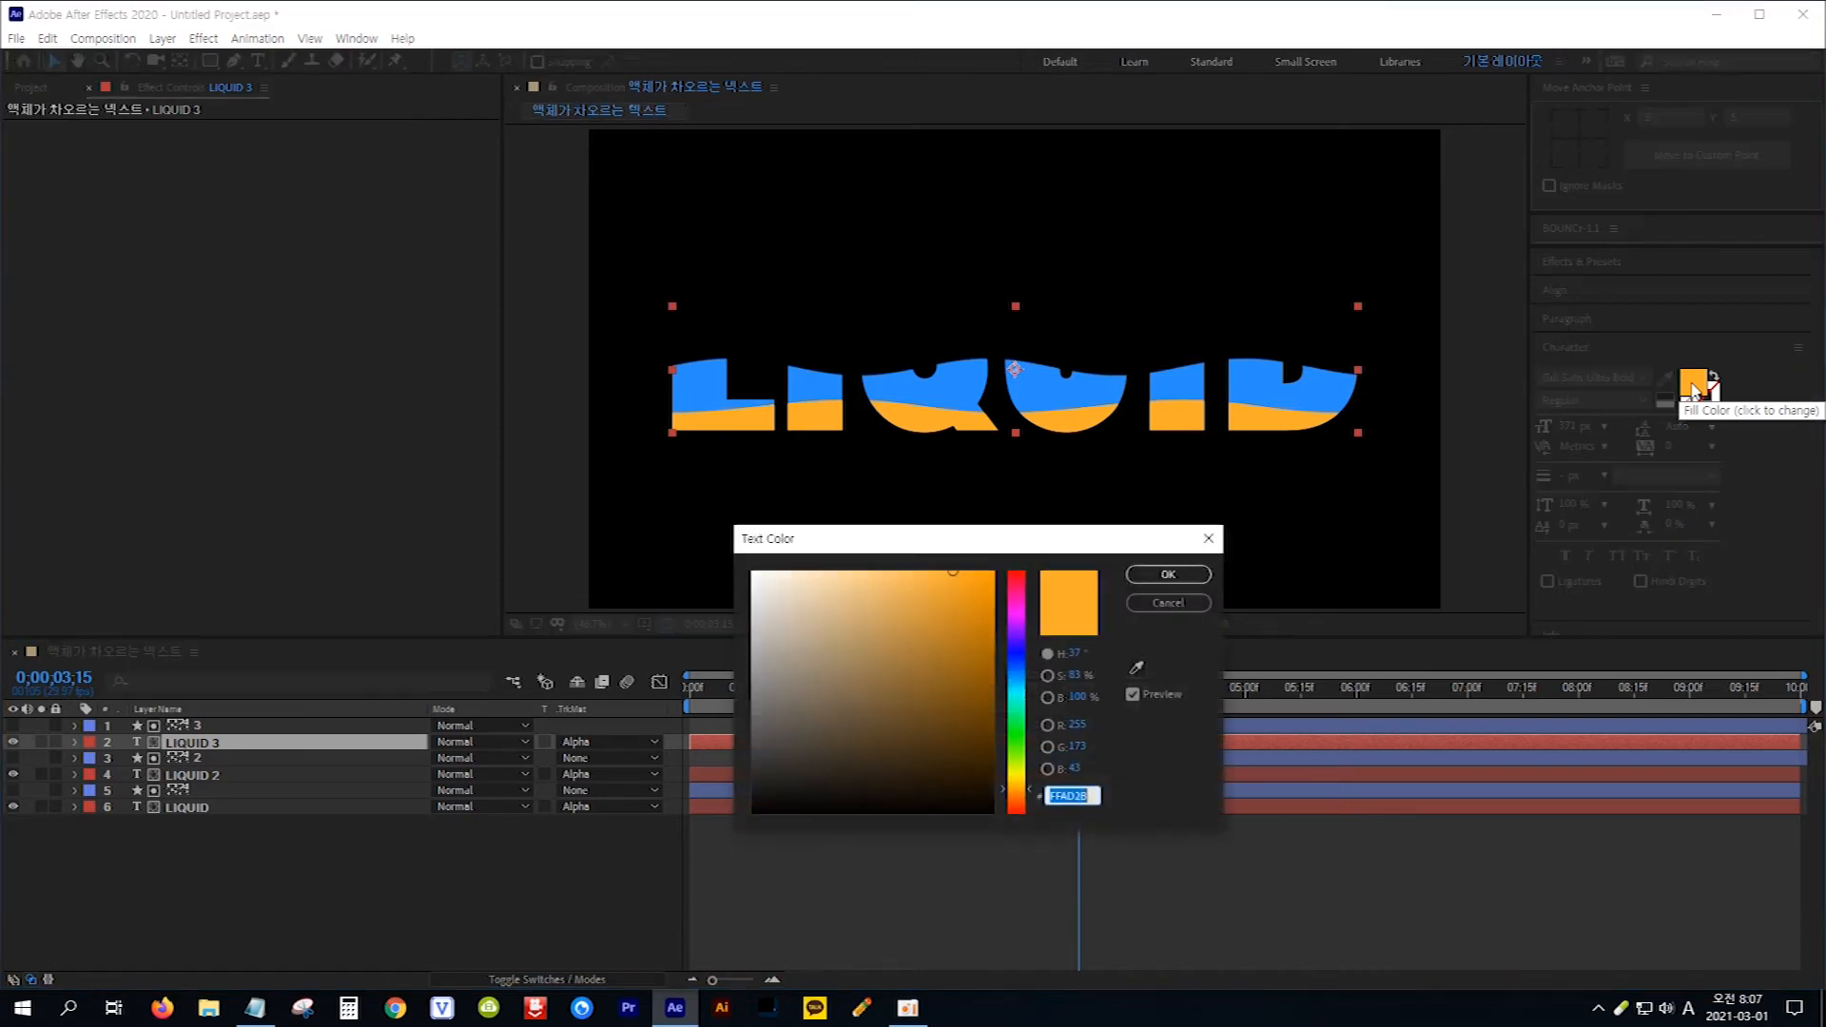
pyautogui.moveTo(786, 591); pyautogui.dragTo(741, 560)
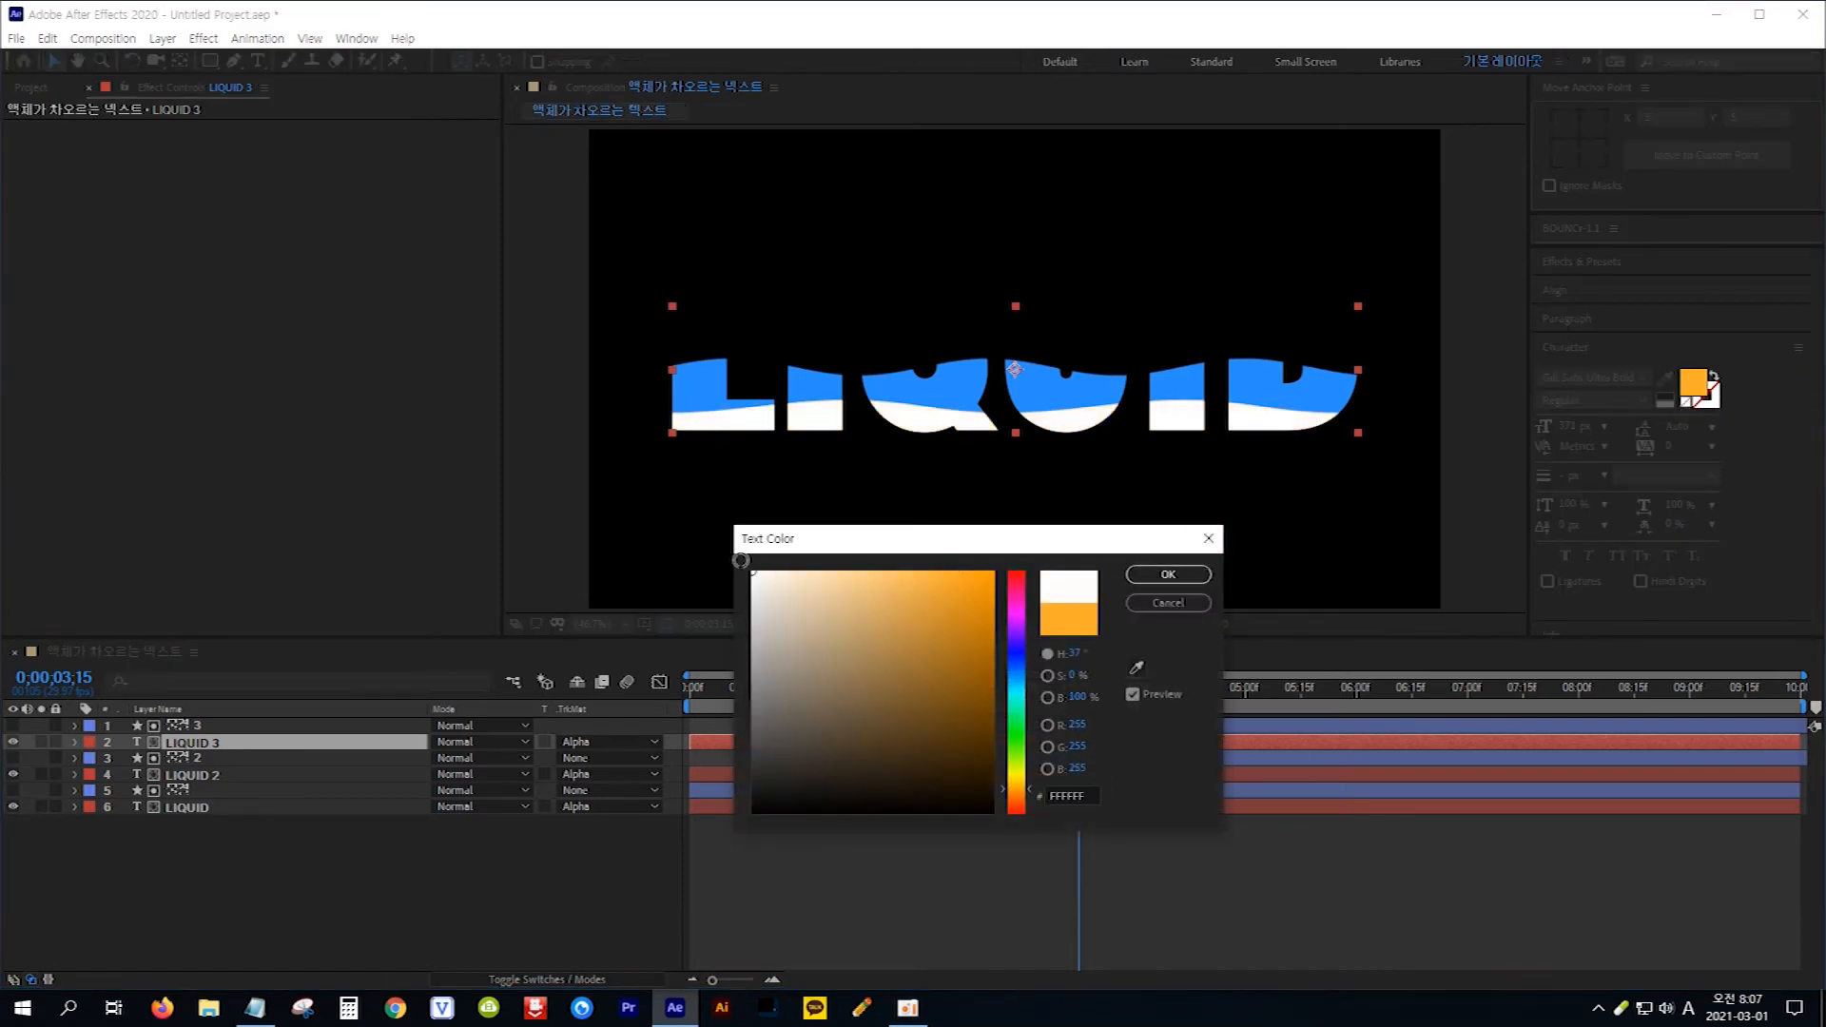
pyautogui.click(1160, 576)
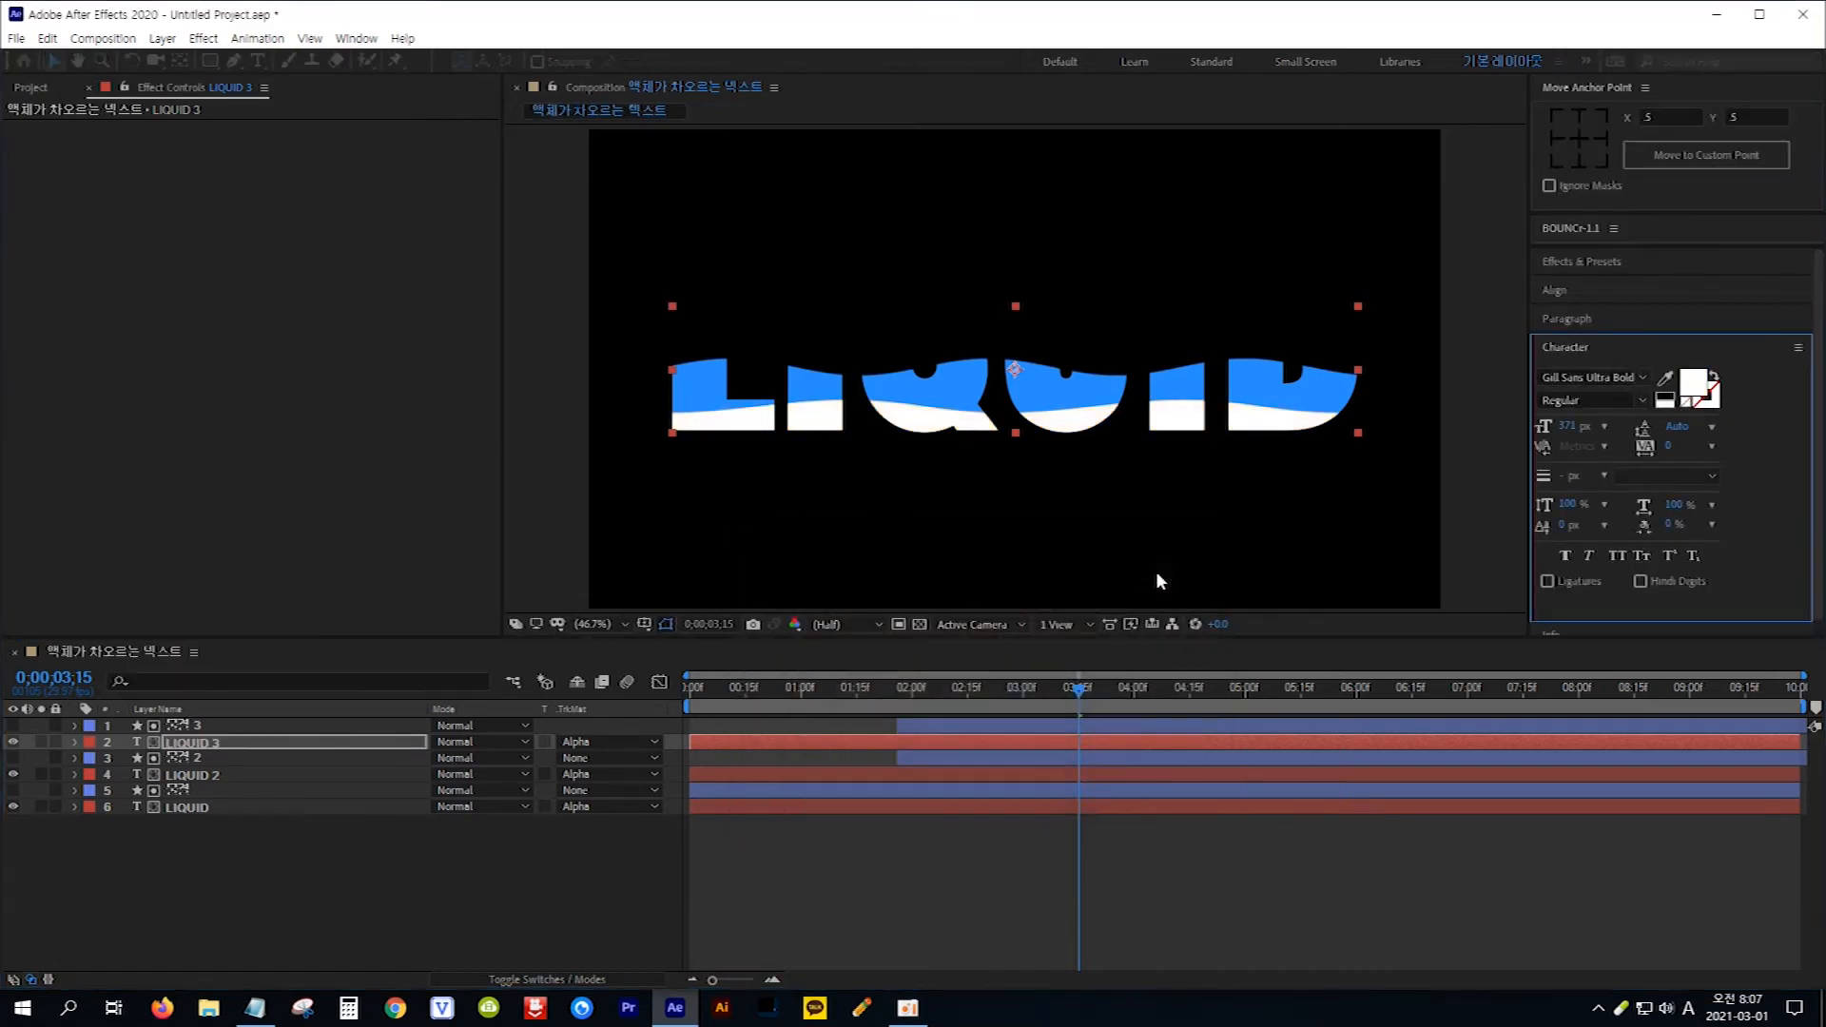
# Step: Delay the 물결 3 layer to start at about the 4-second mark and scrub through the composition to check the staggered colors
pyautogui.moveTo(897, 726); pyautogui.dragTo(928, 725)
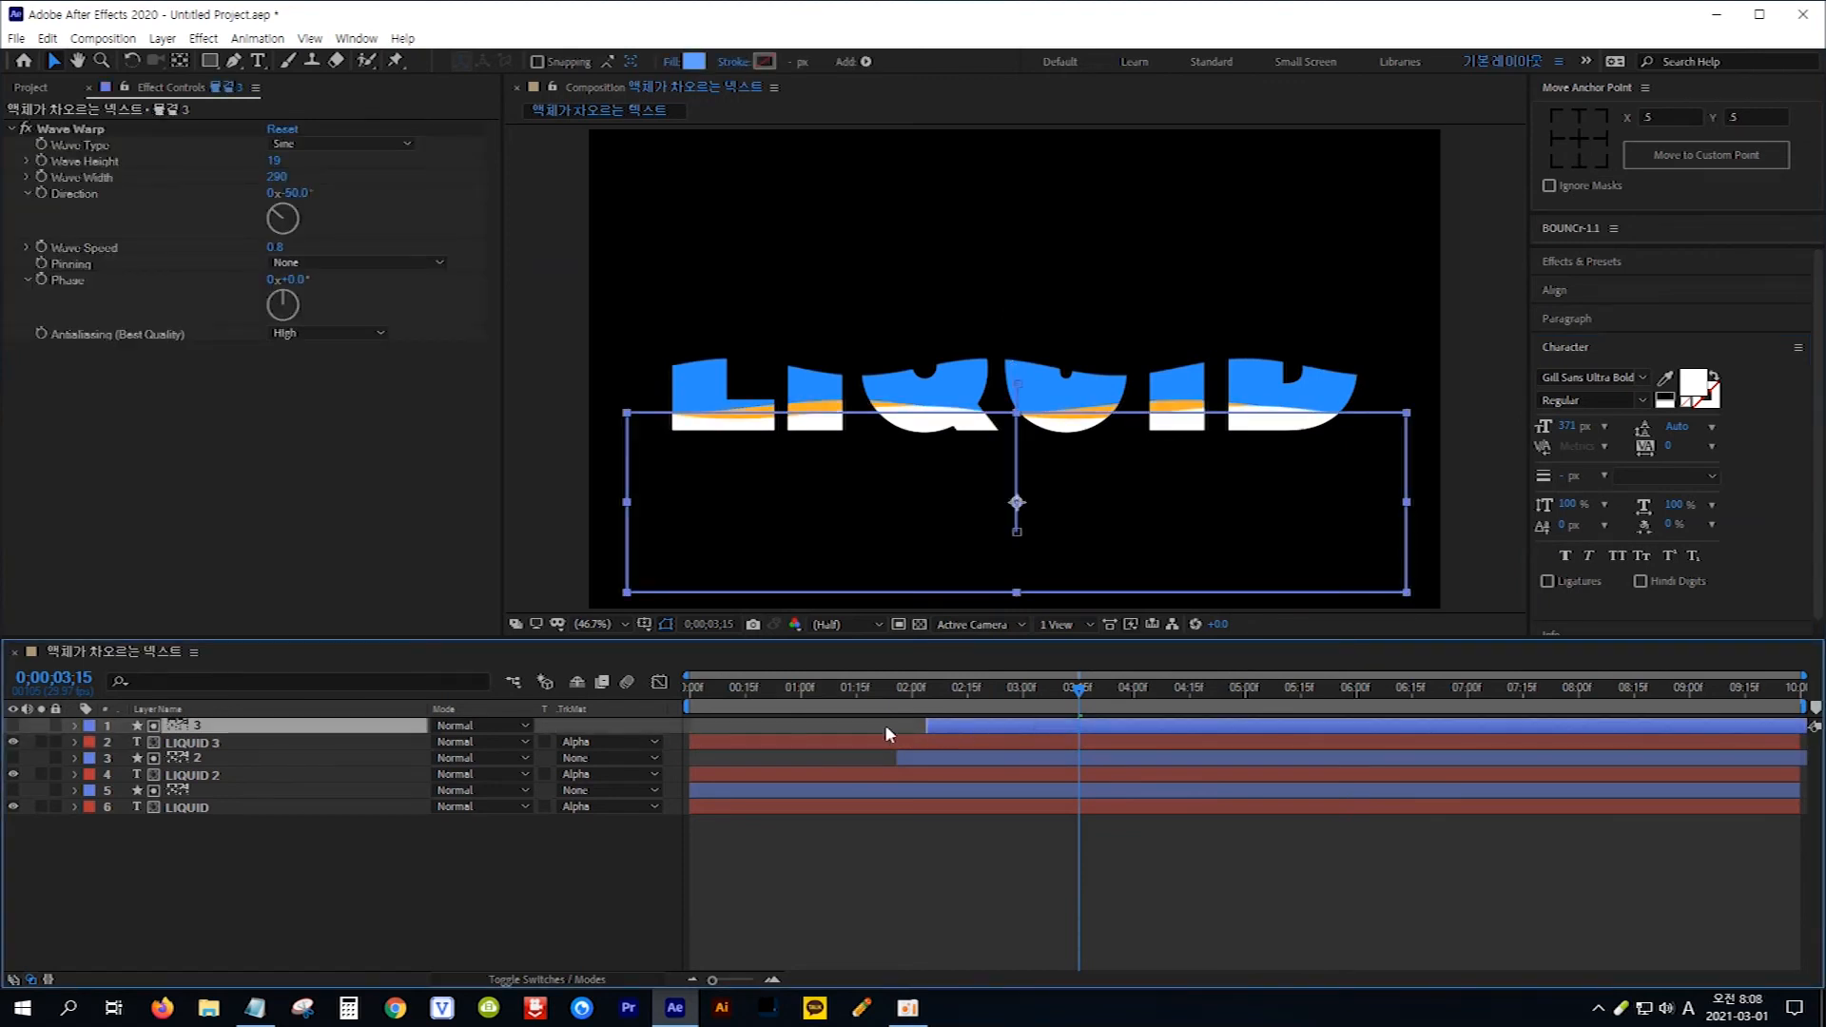
pyautogui.moveTo(965, 727); pyautogui.dragTo(1129, 731)
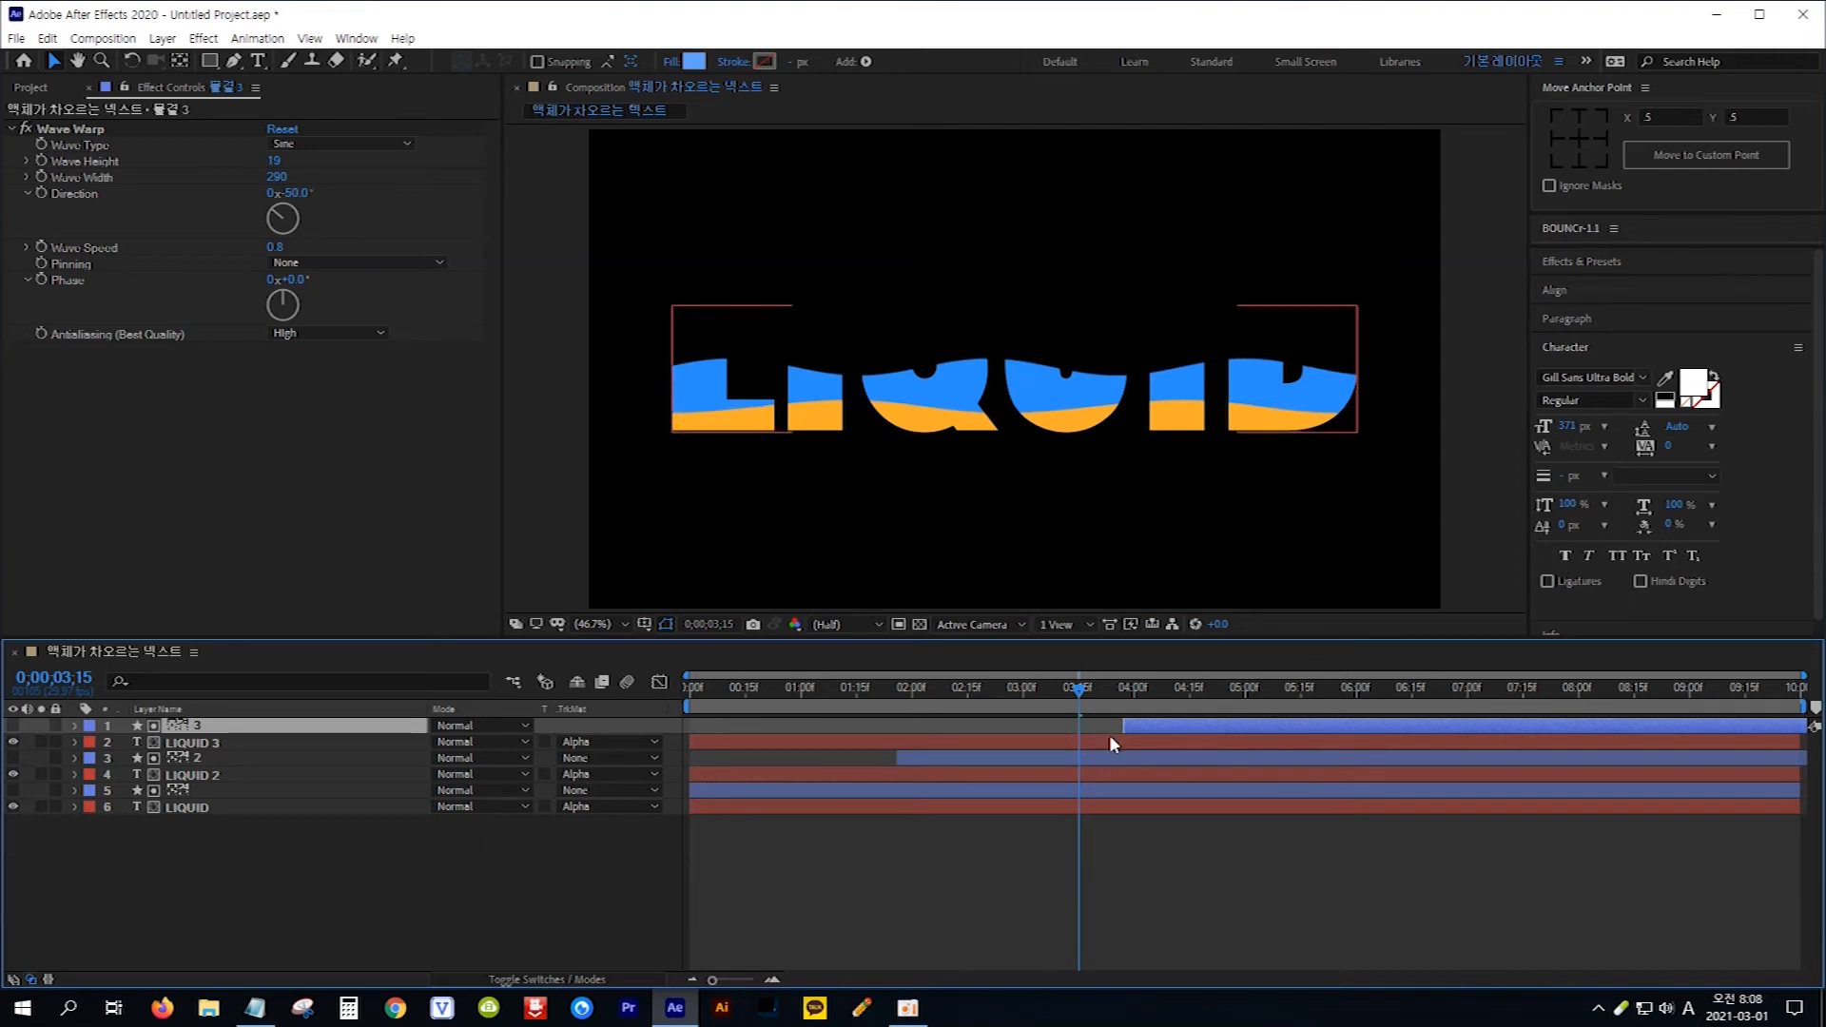
pyautogui.moveTo(1162, 722); pyautogui.dragTo(1176, 730)
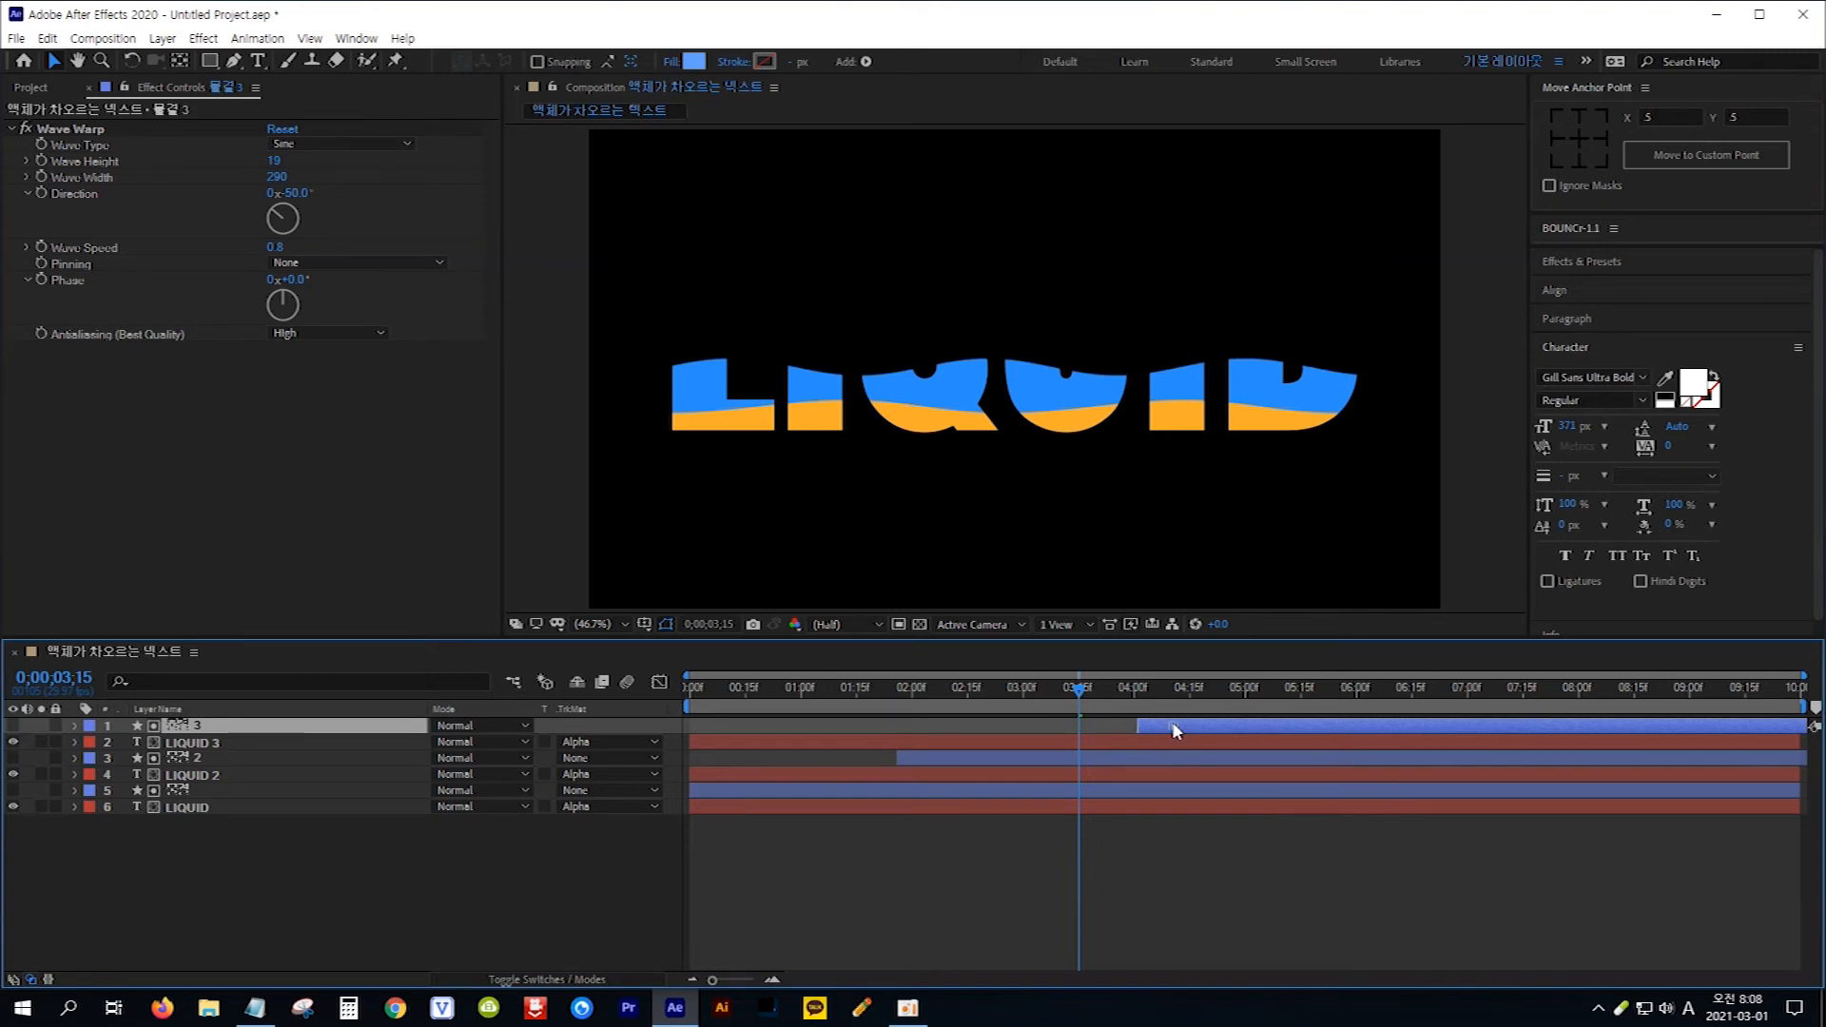
pyautogui.moveTo(1081, 693); pyautogui.dragTo(679, 691)
pyautogui.moveTo(746, 701); pyautogui.dragTo(1413, 729)
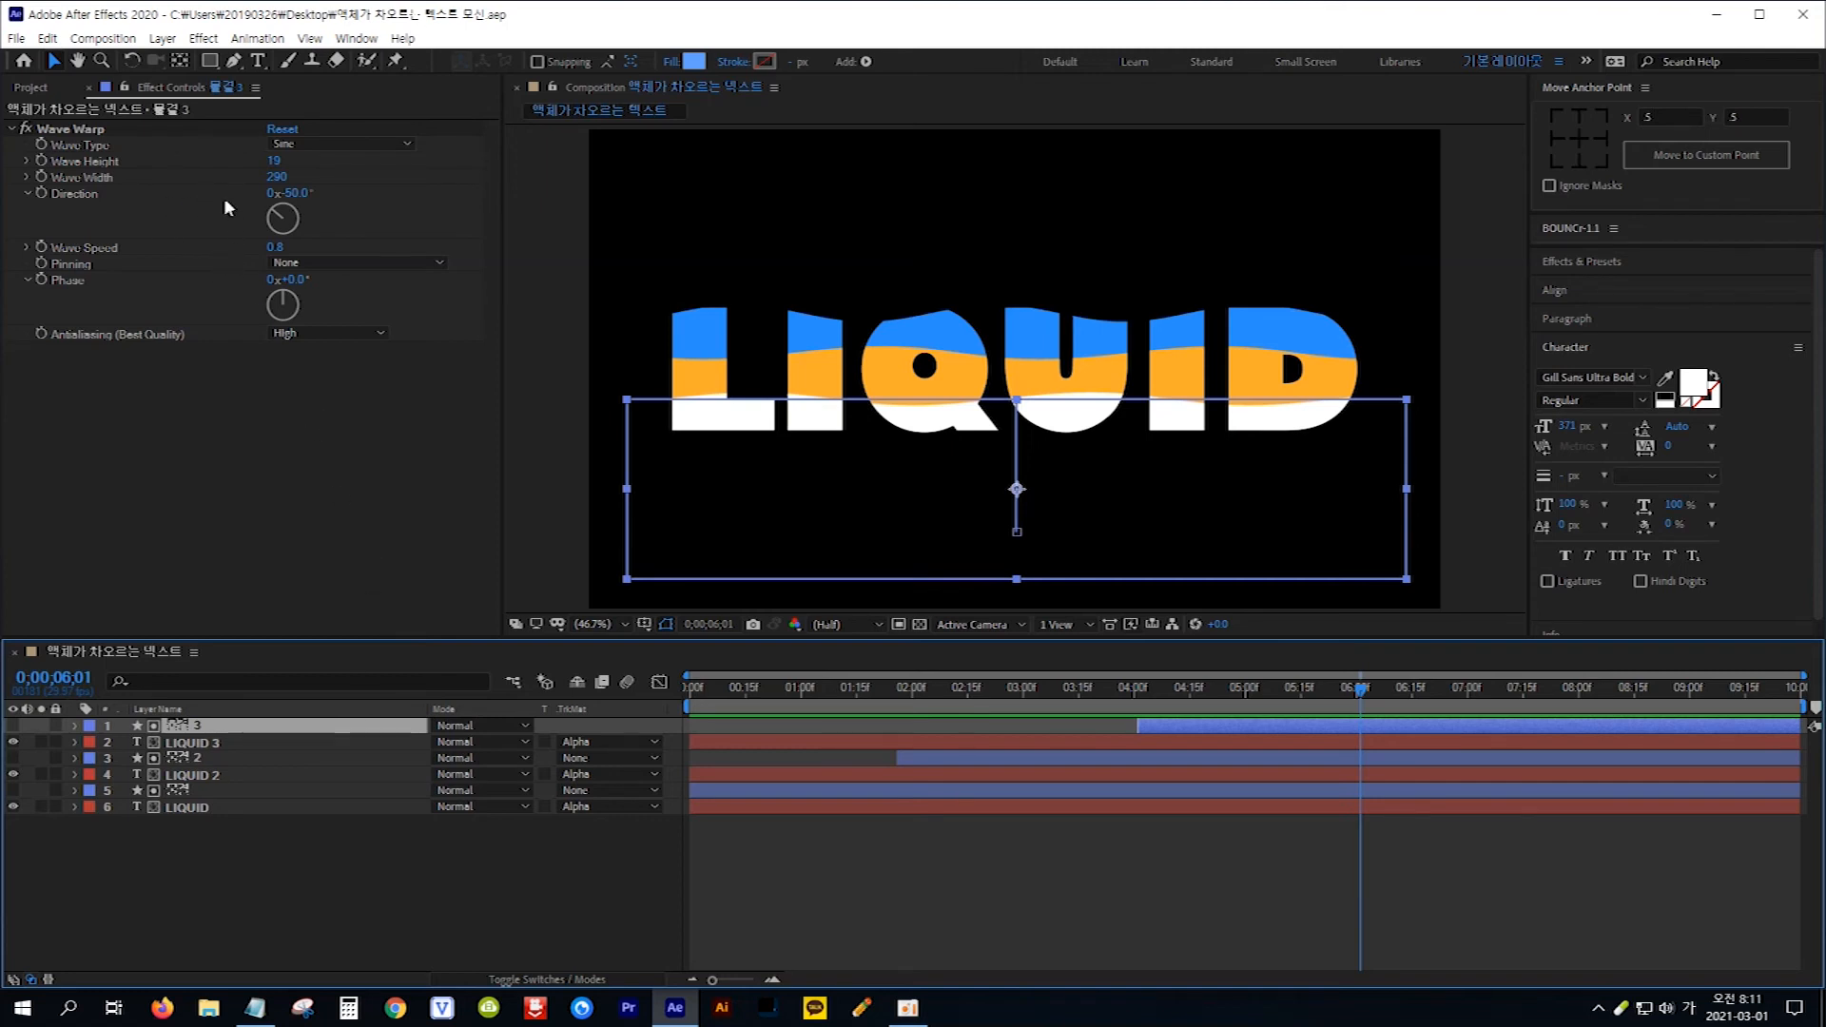
# Step: Set the Wave Warp Direction of the 물결 3 layer to 90°
pyautogui.click(297, 193)
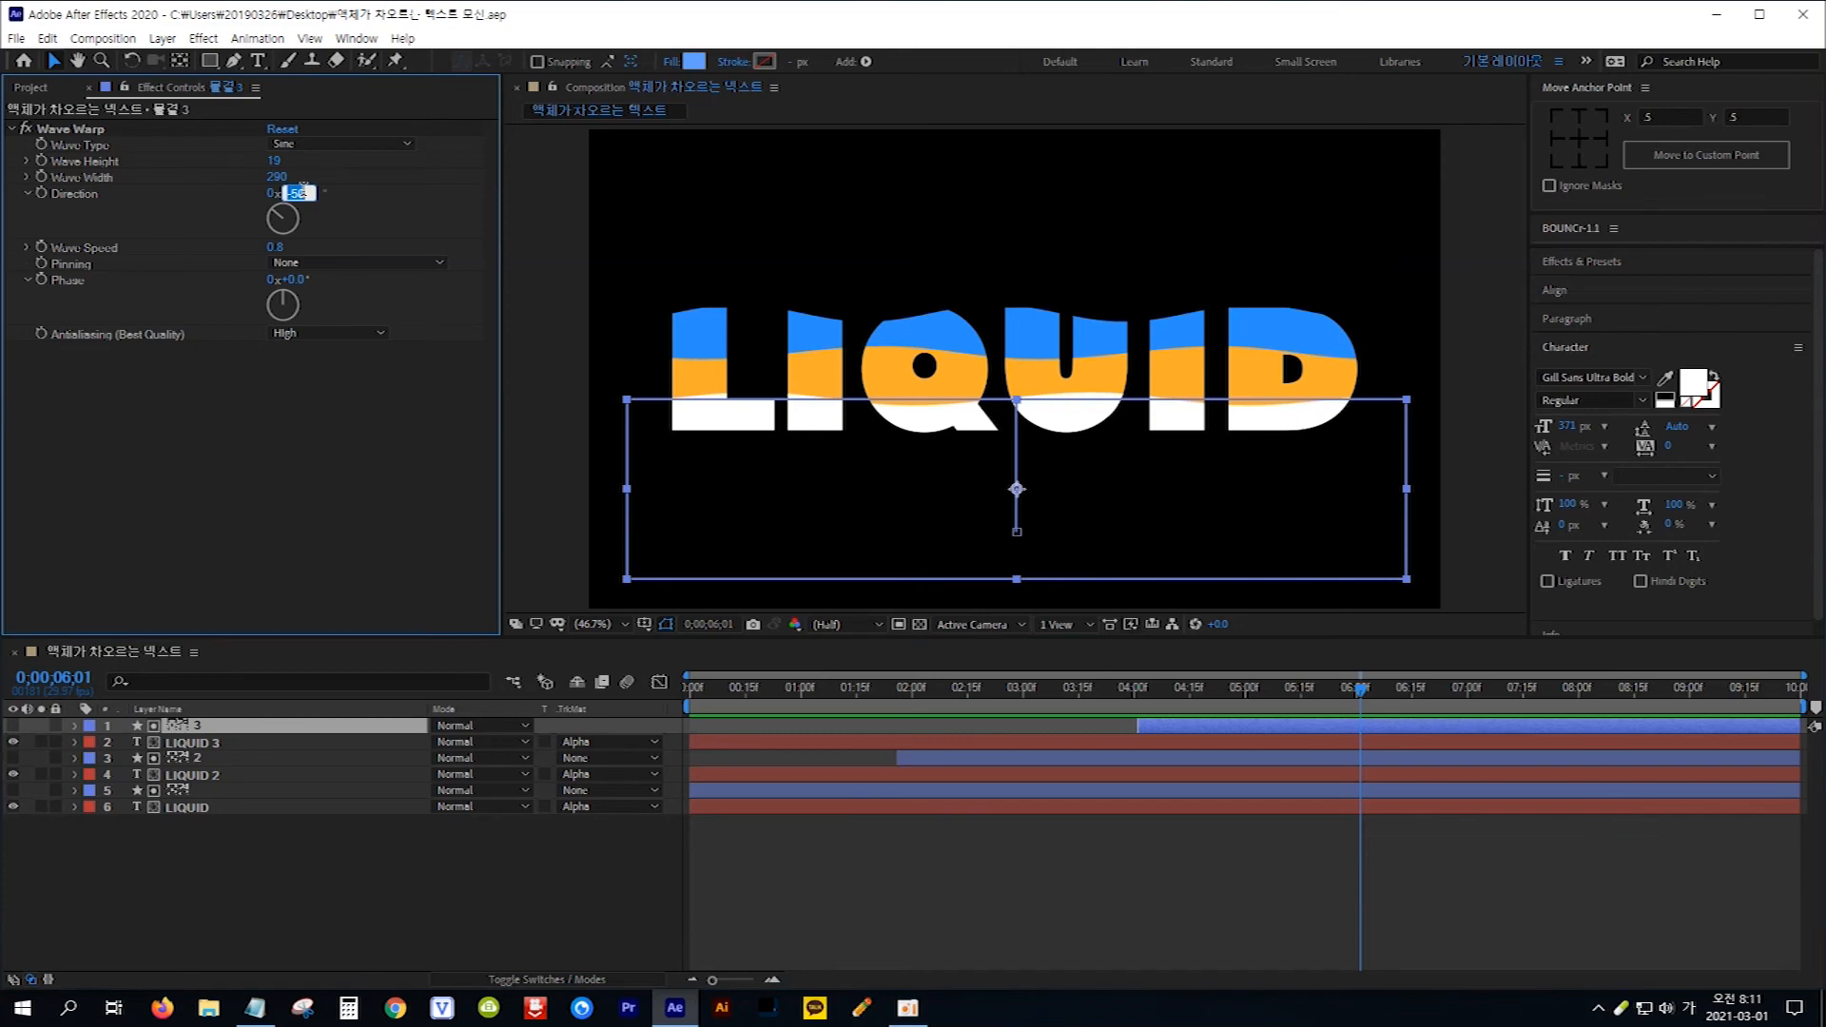
pyautogui.write('90')
pyautogui.press('Return')
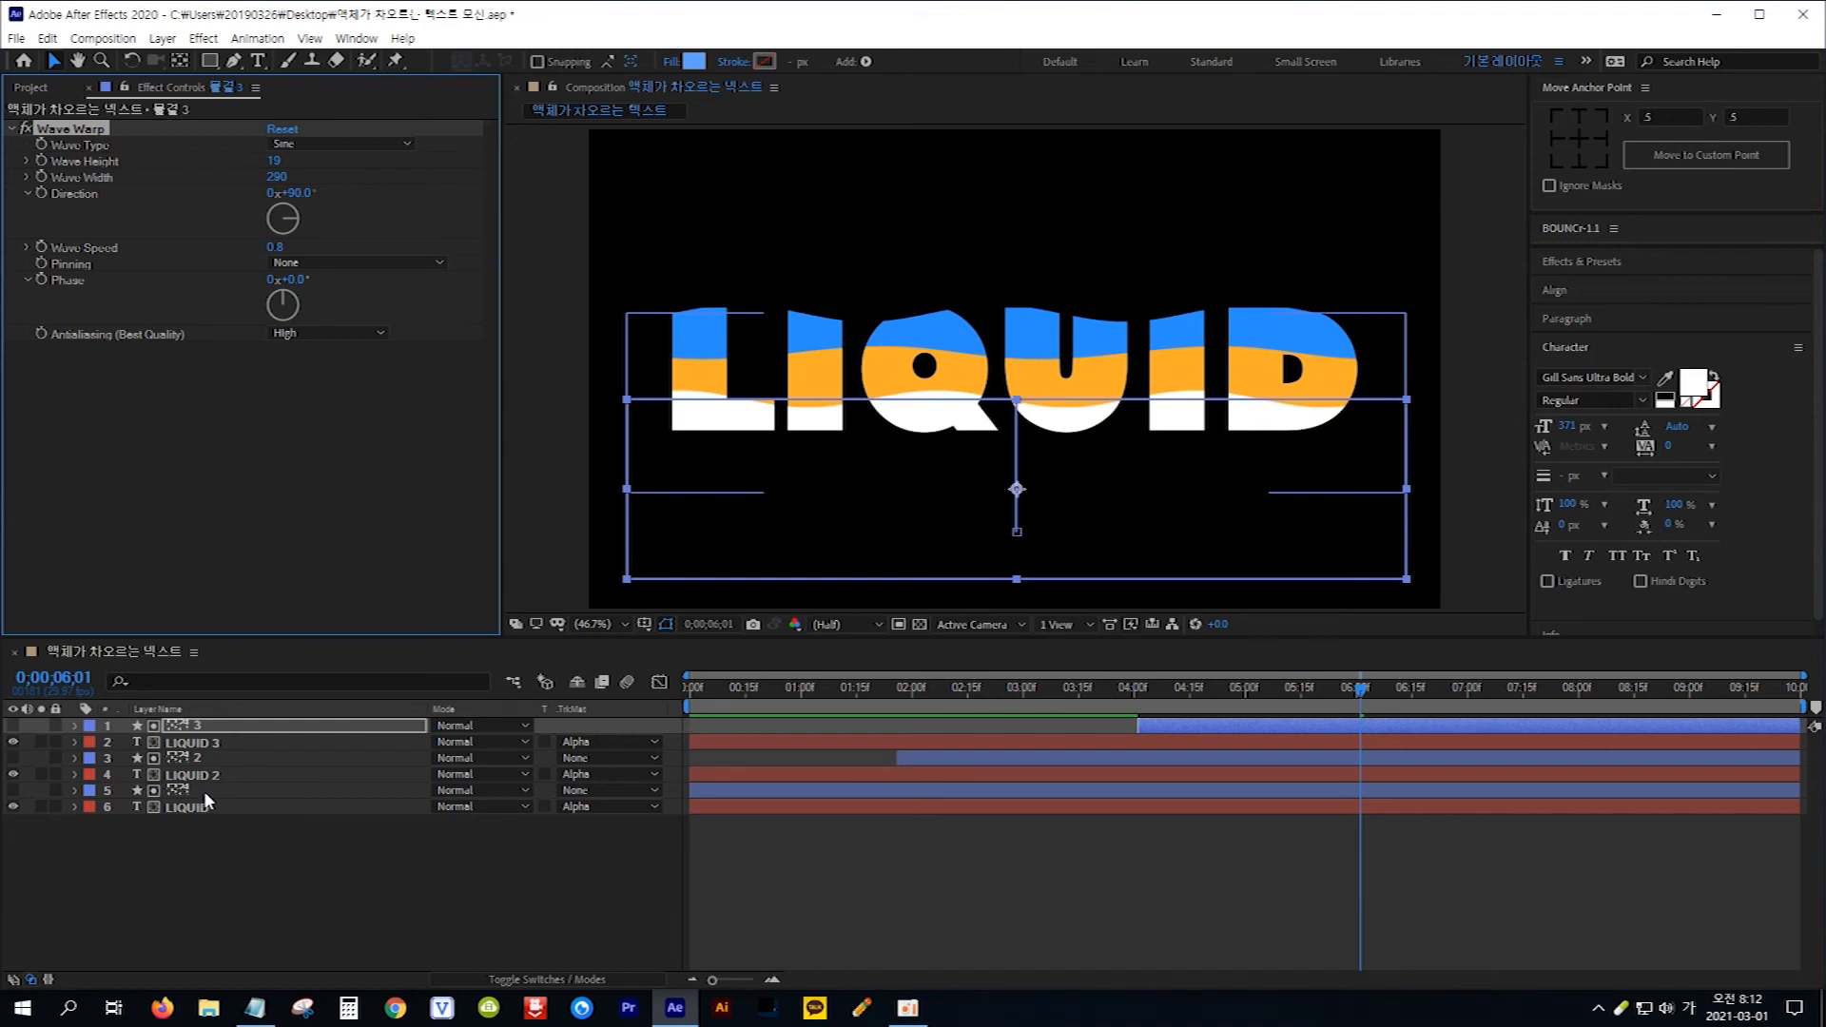
# Step: Duplicate the original 물결 and LIQUID layers together and move the copies to the top of the layer stack
pyautogui.click(230, 790)
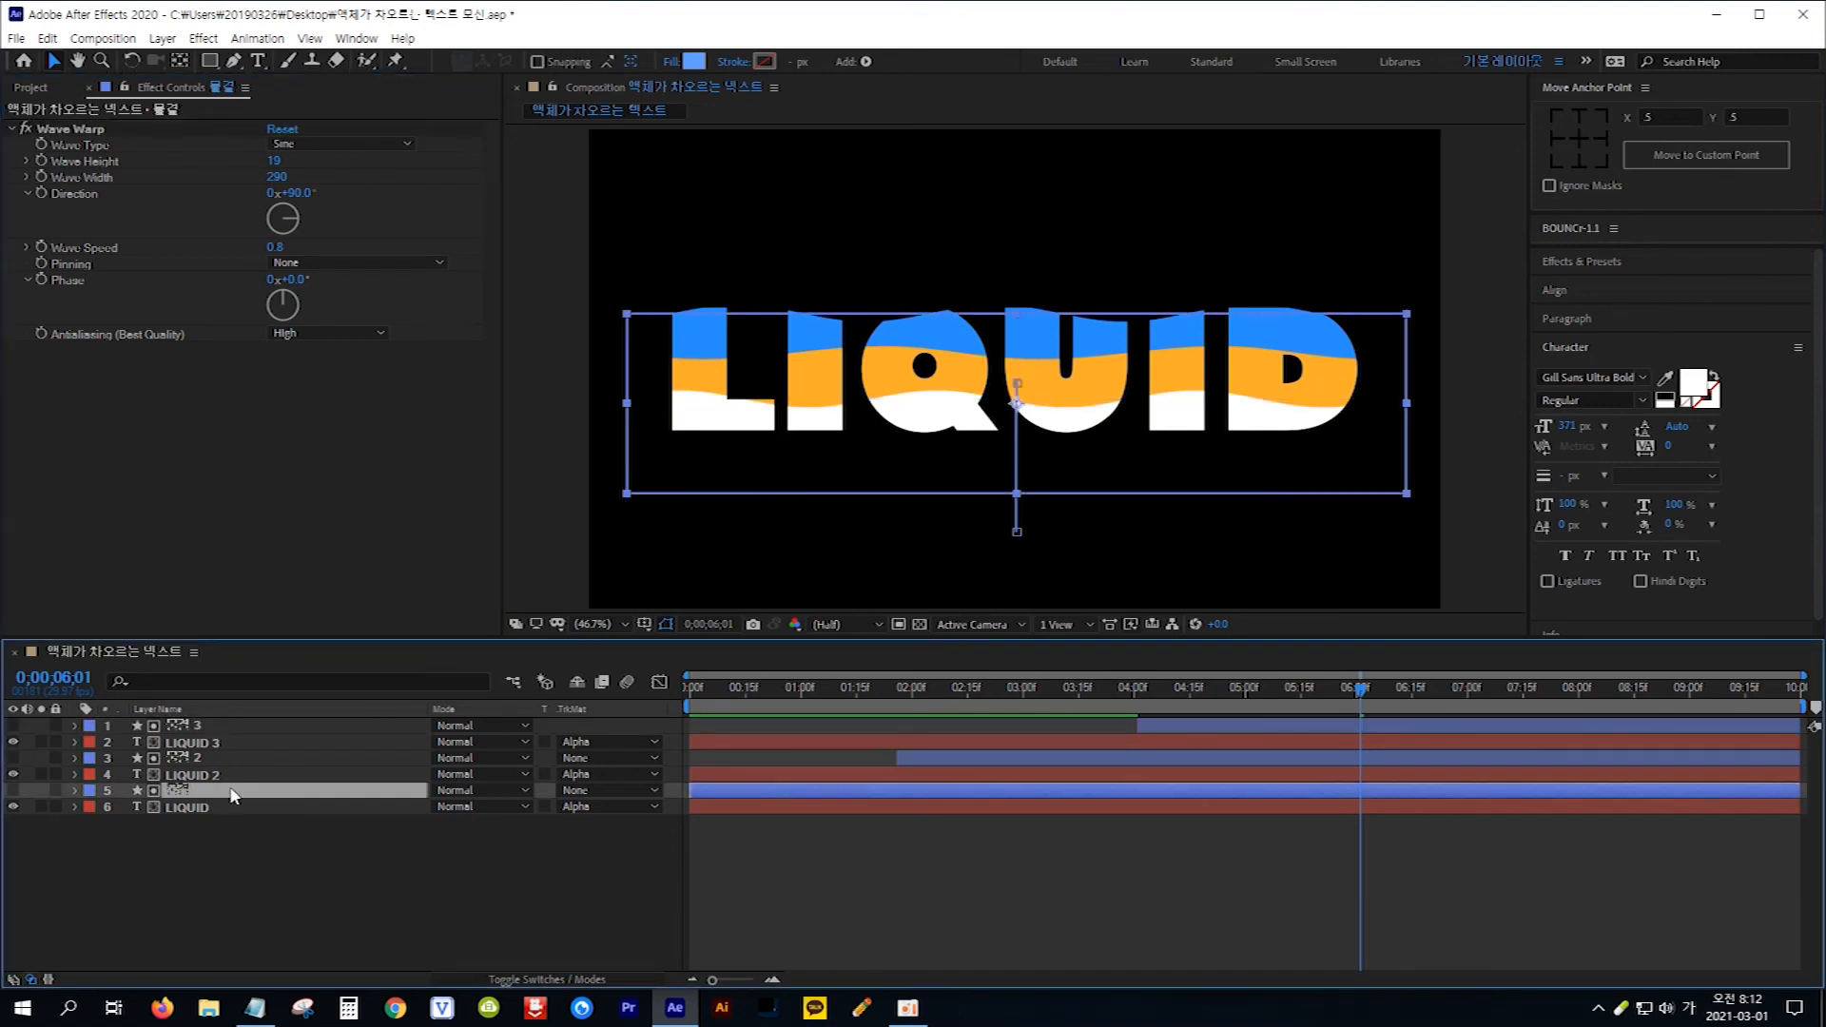
pyautogui.keyDown('shift'); pyautogui.click(232, 804); pyautogui.keyUp('shift')
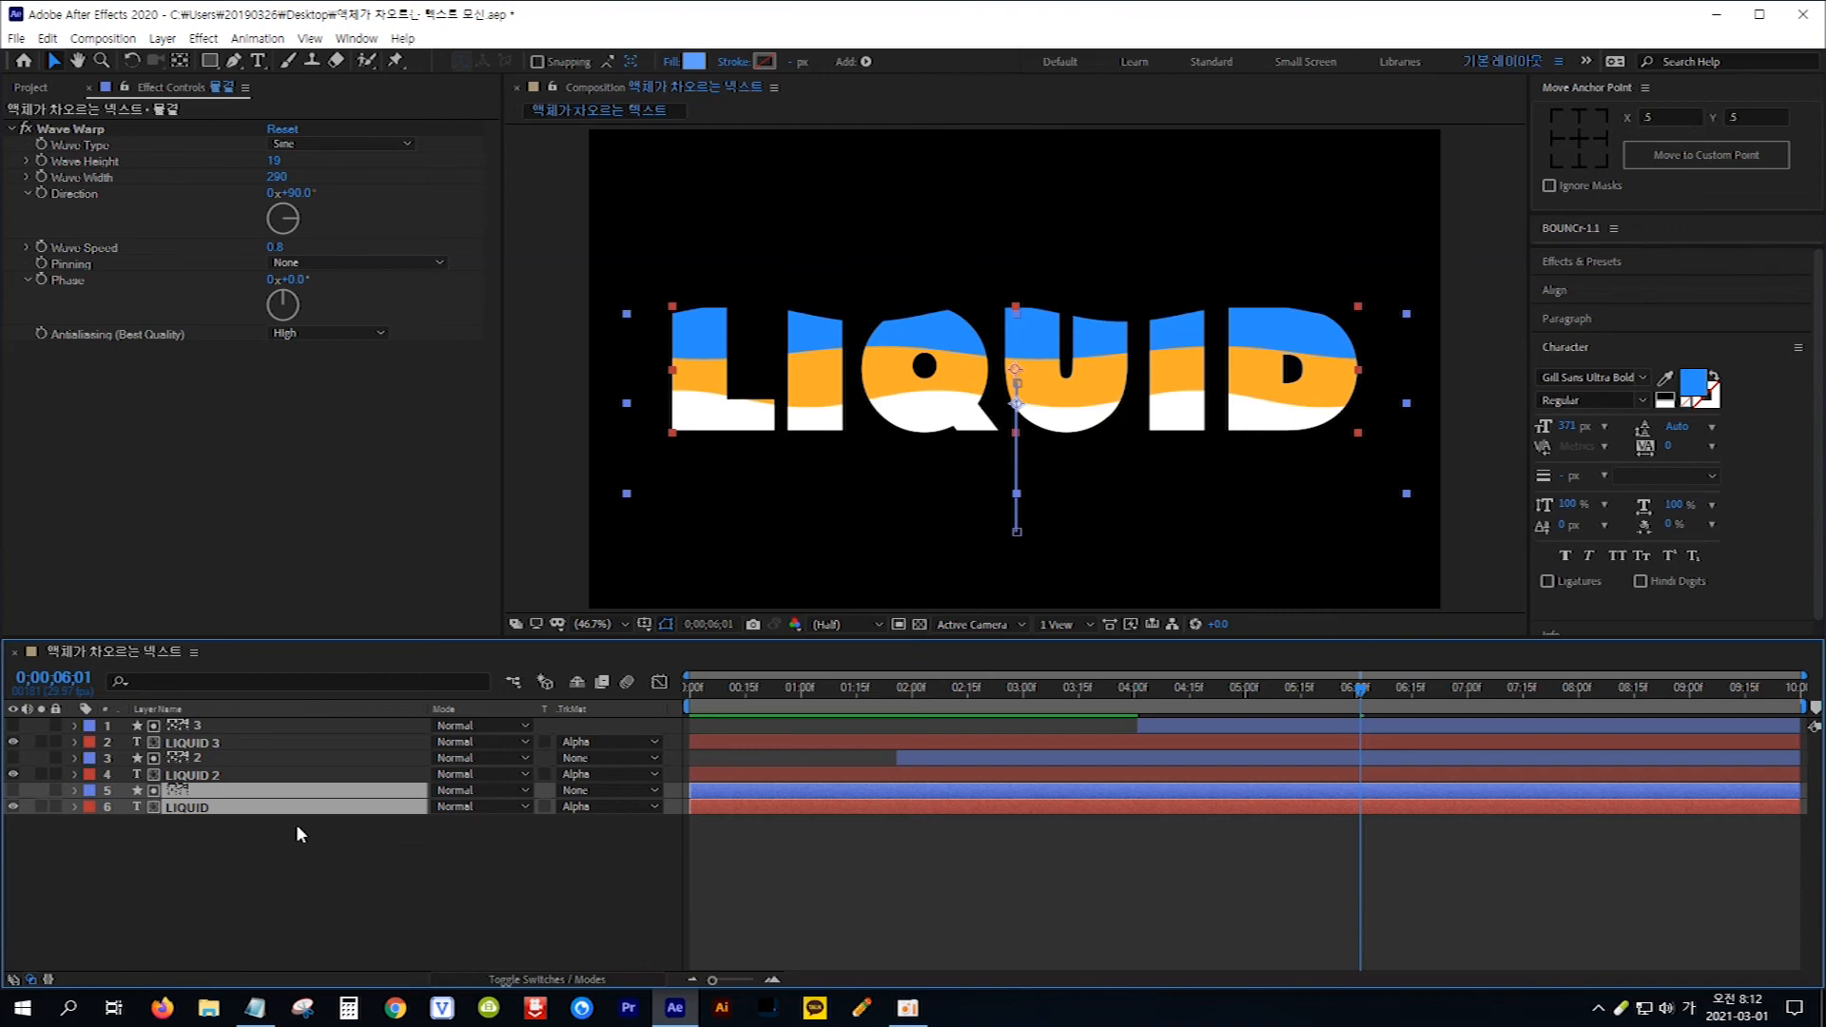
pyautogui.hotkey('ctrl', 'd')
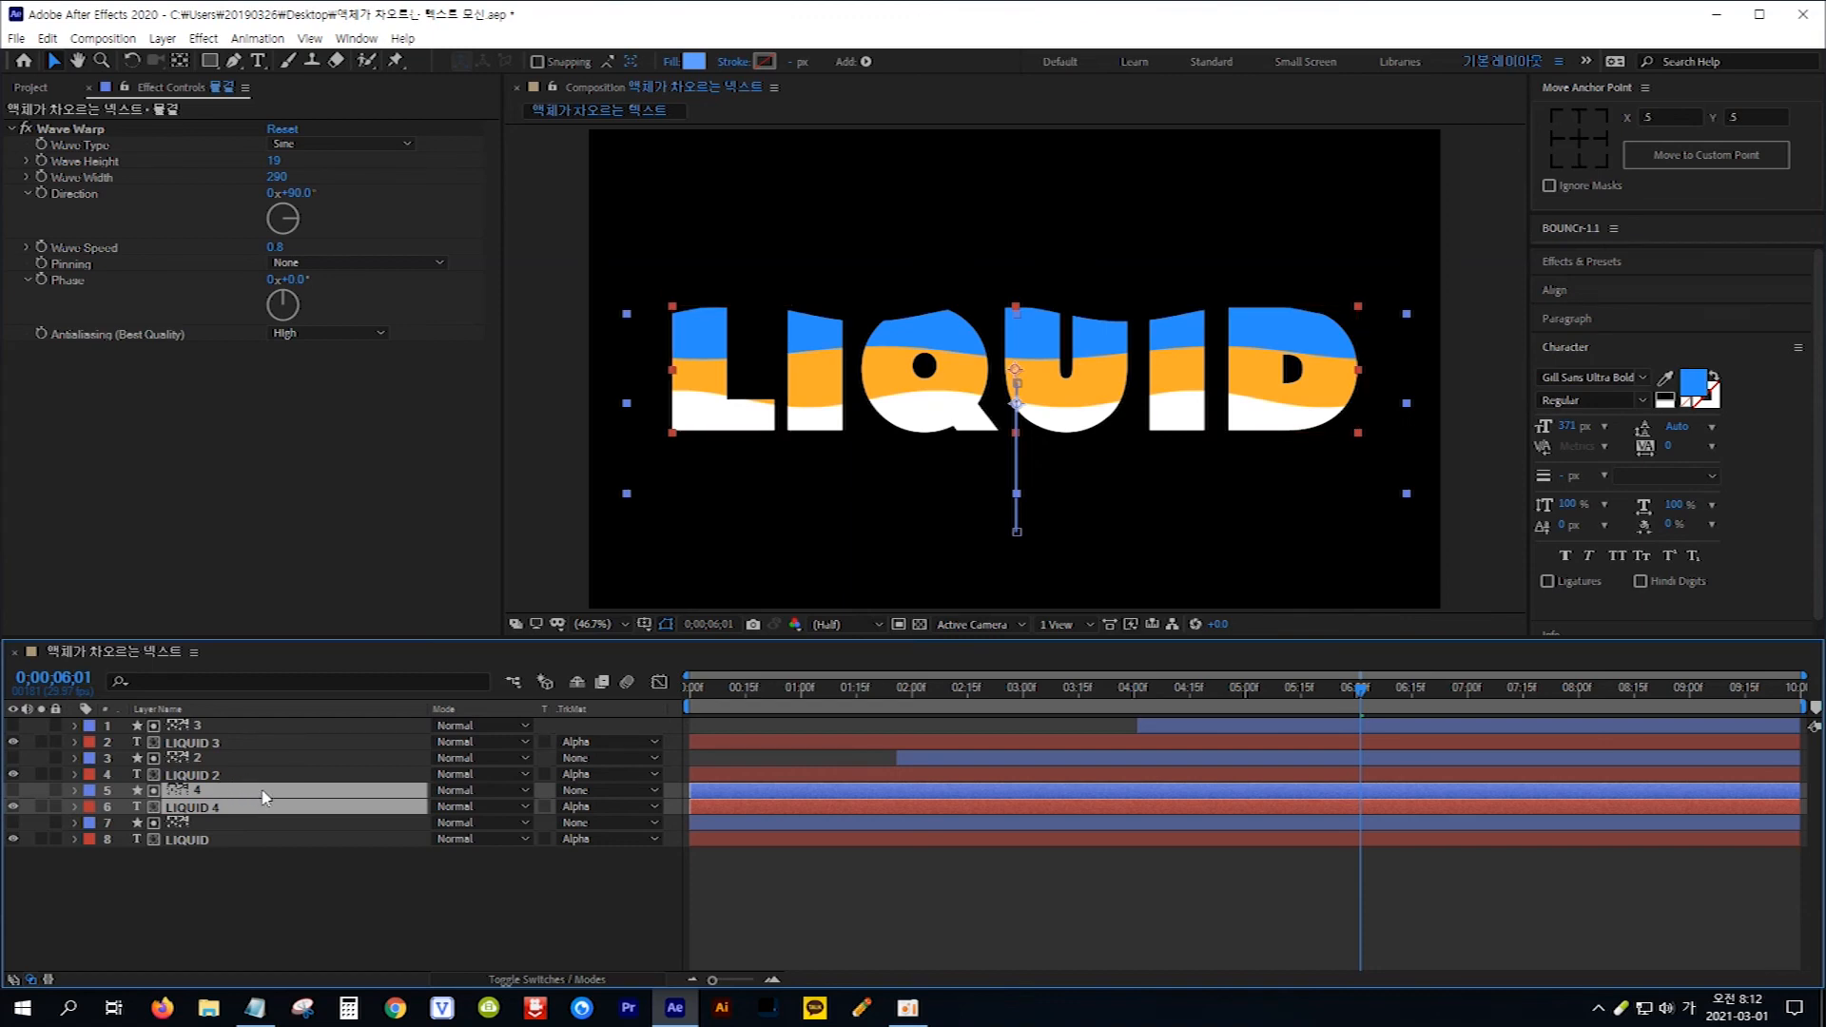
pyautogui.moveTo(265, 797); pyautogui.dragTo(266, 723)
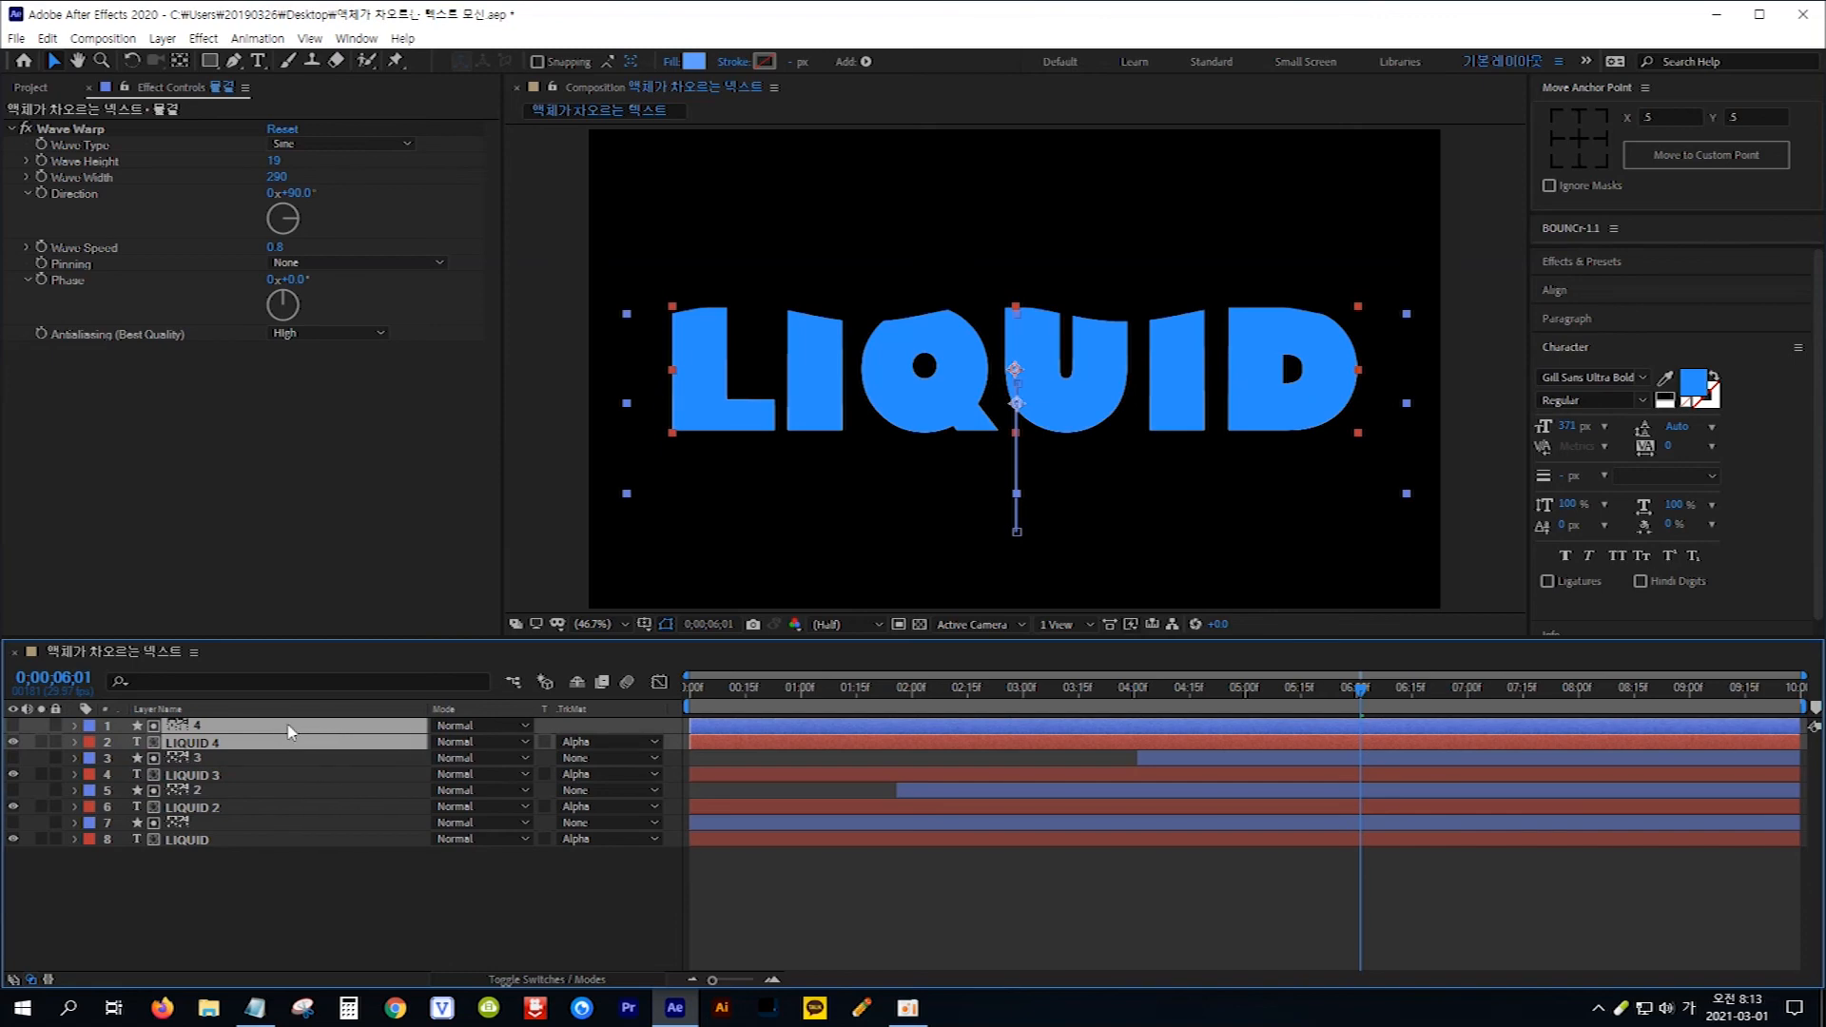
pyautogui.click(333, 898)
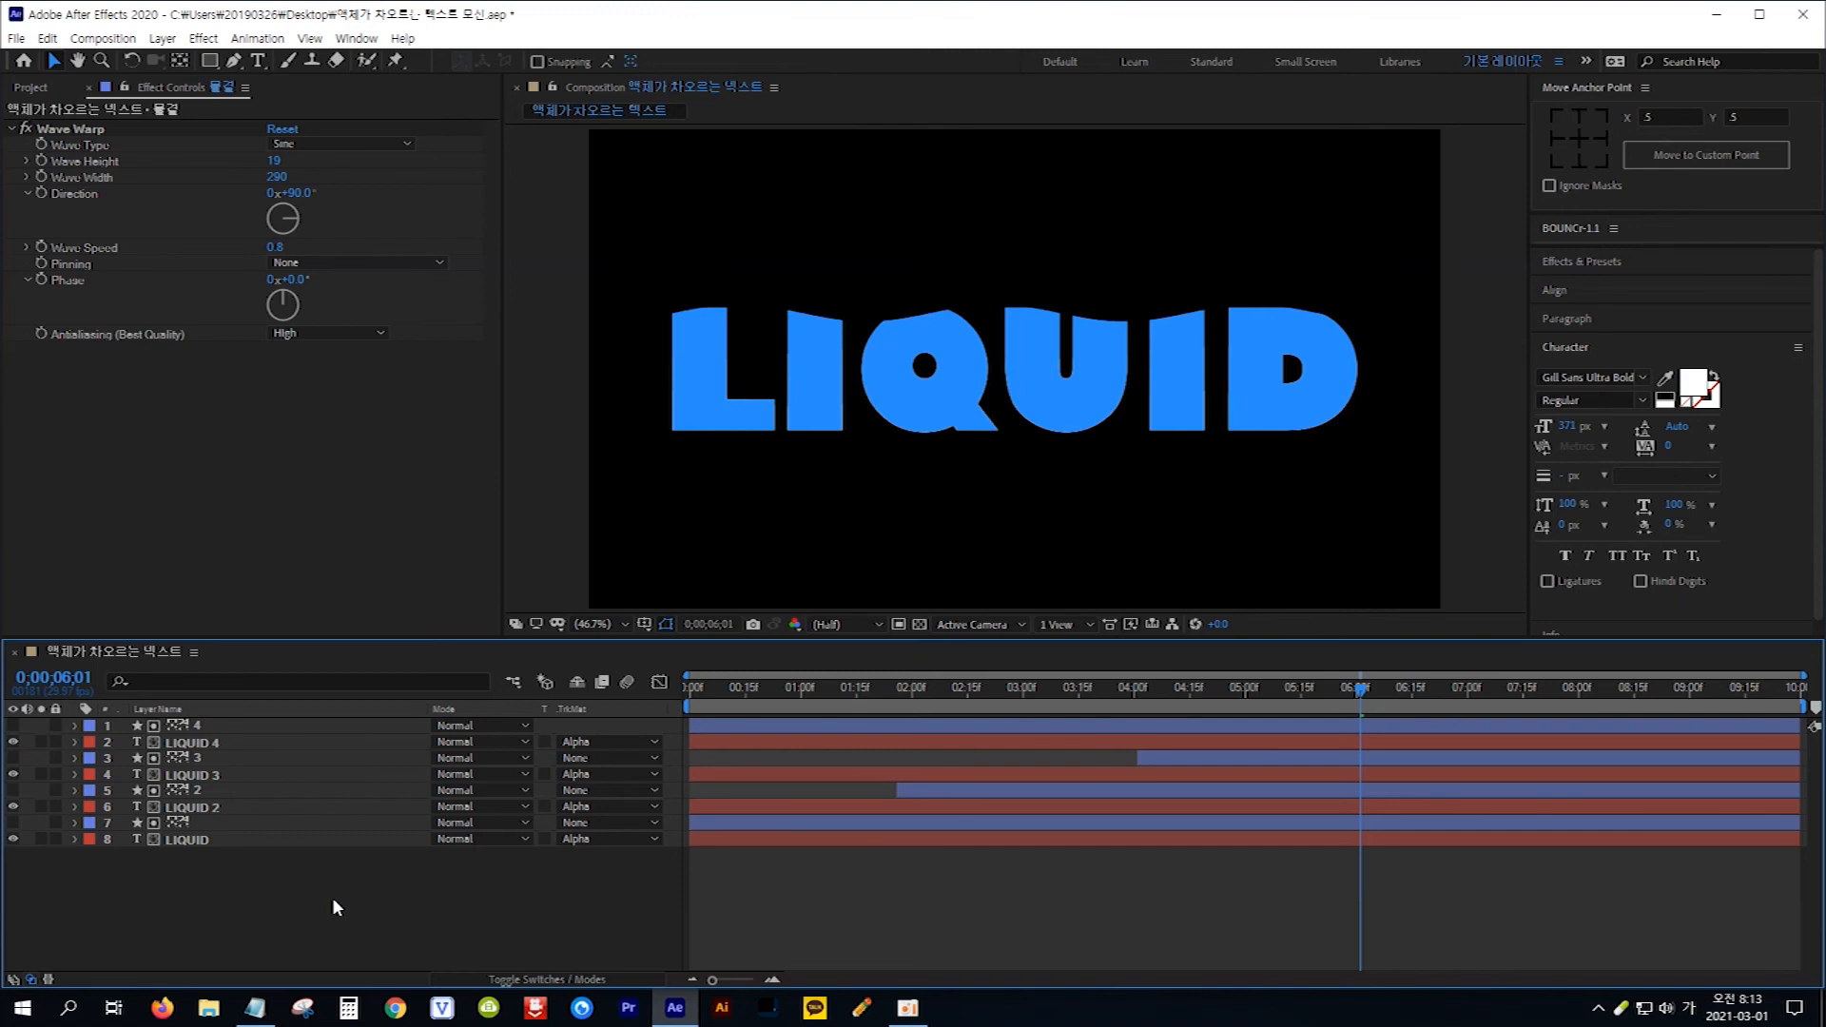
# Step: Switch to the Notepad window and copy the effect search text CC BUBB
pyautogui.click(255, 1008)
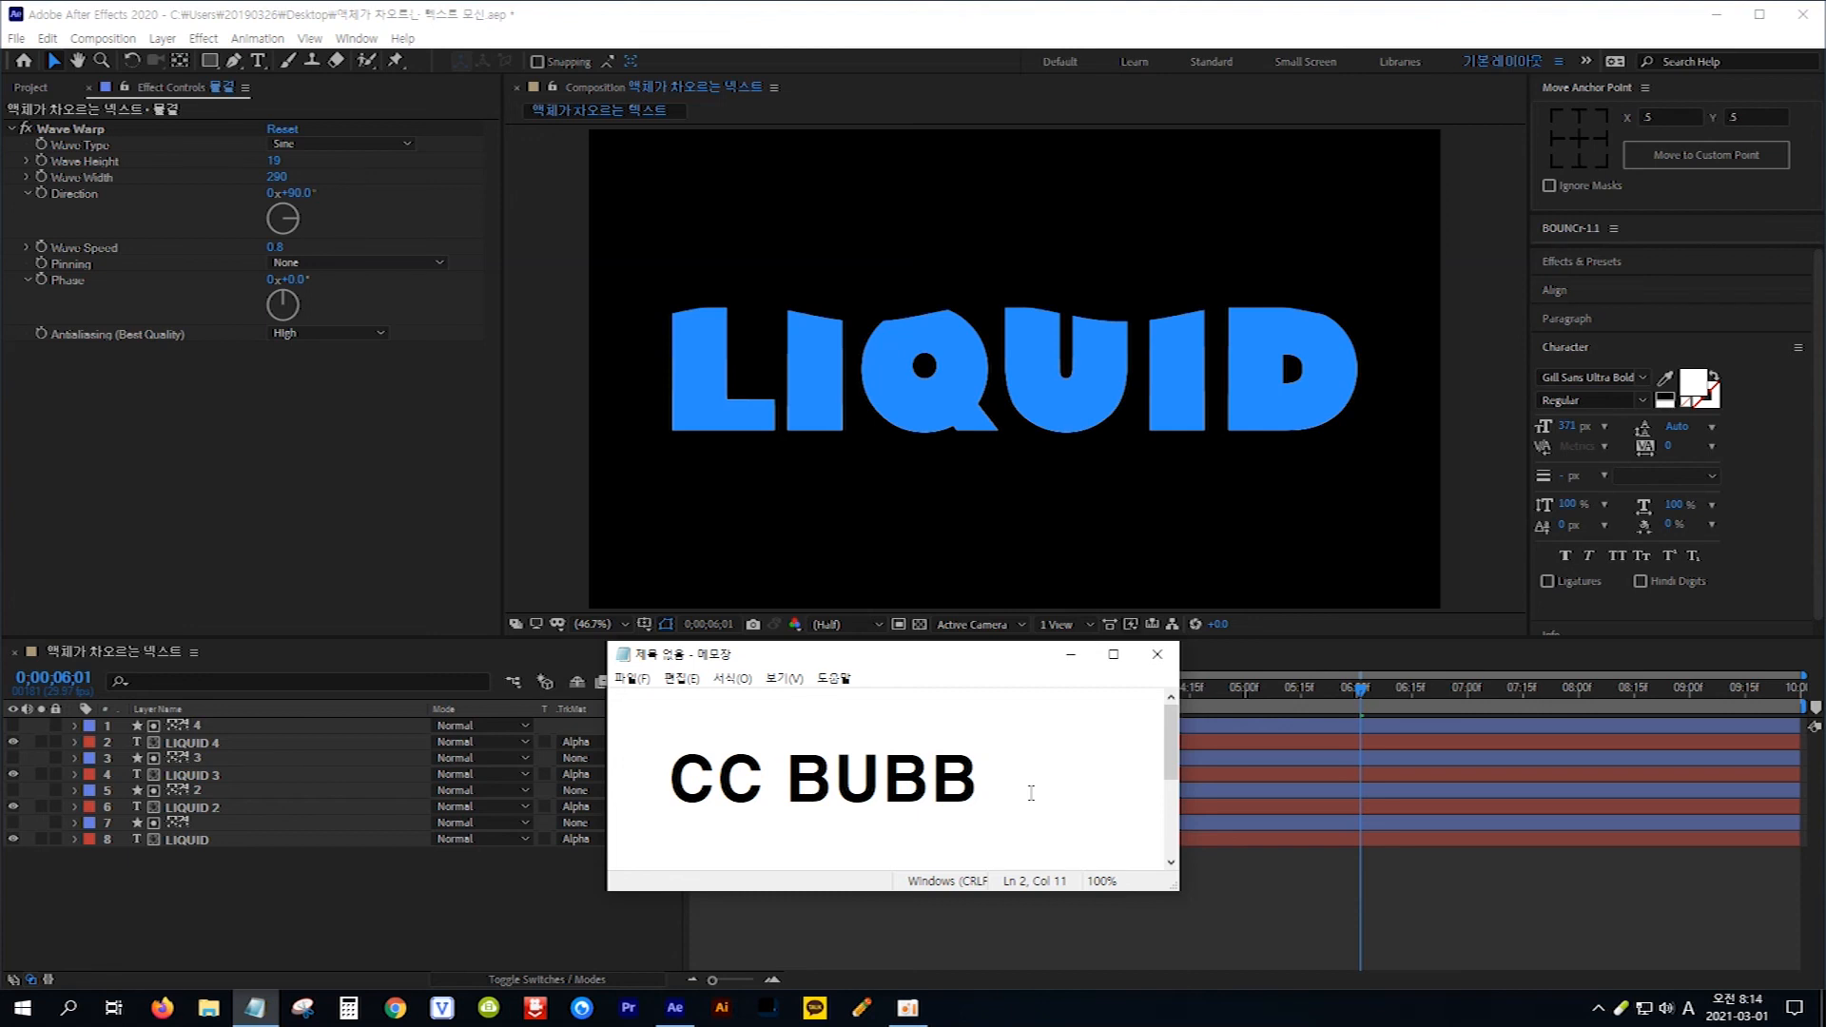
pyautogui.moveTo(988, 782); pyautogui.dragTo(679, 779)
pyautogui.hotkey('ctrl', 'c')
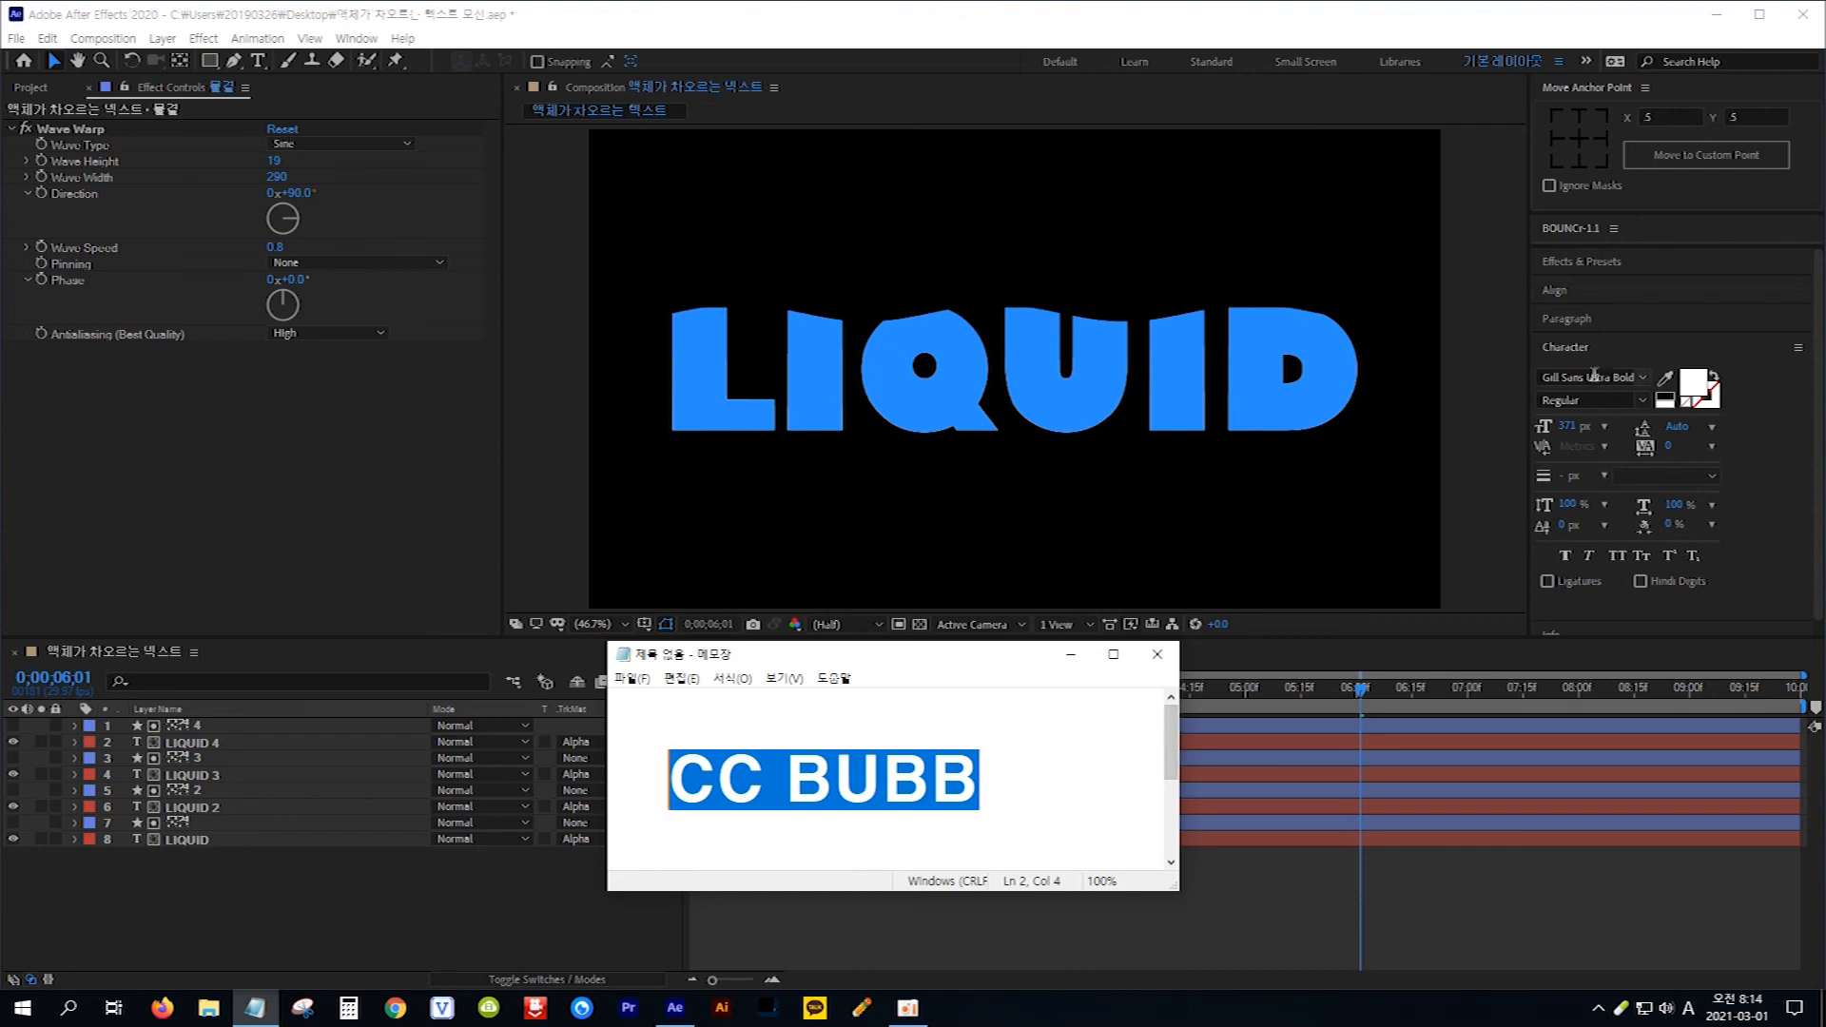
# Step: Search the After Effects effects for the copied CC BUBB text and apply CC Bubbles to the 물결 4 layer
pyautogui.click(1621, 263)
pyautogui.moveTo(1633, 286); pyautogui.dragTo(1515, 294)
pyautogui.hotkey('ctrl', 'v')
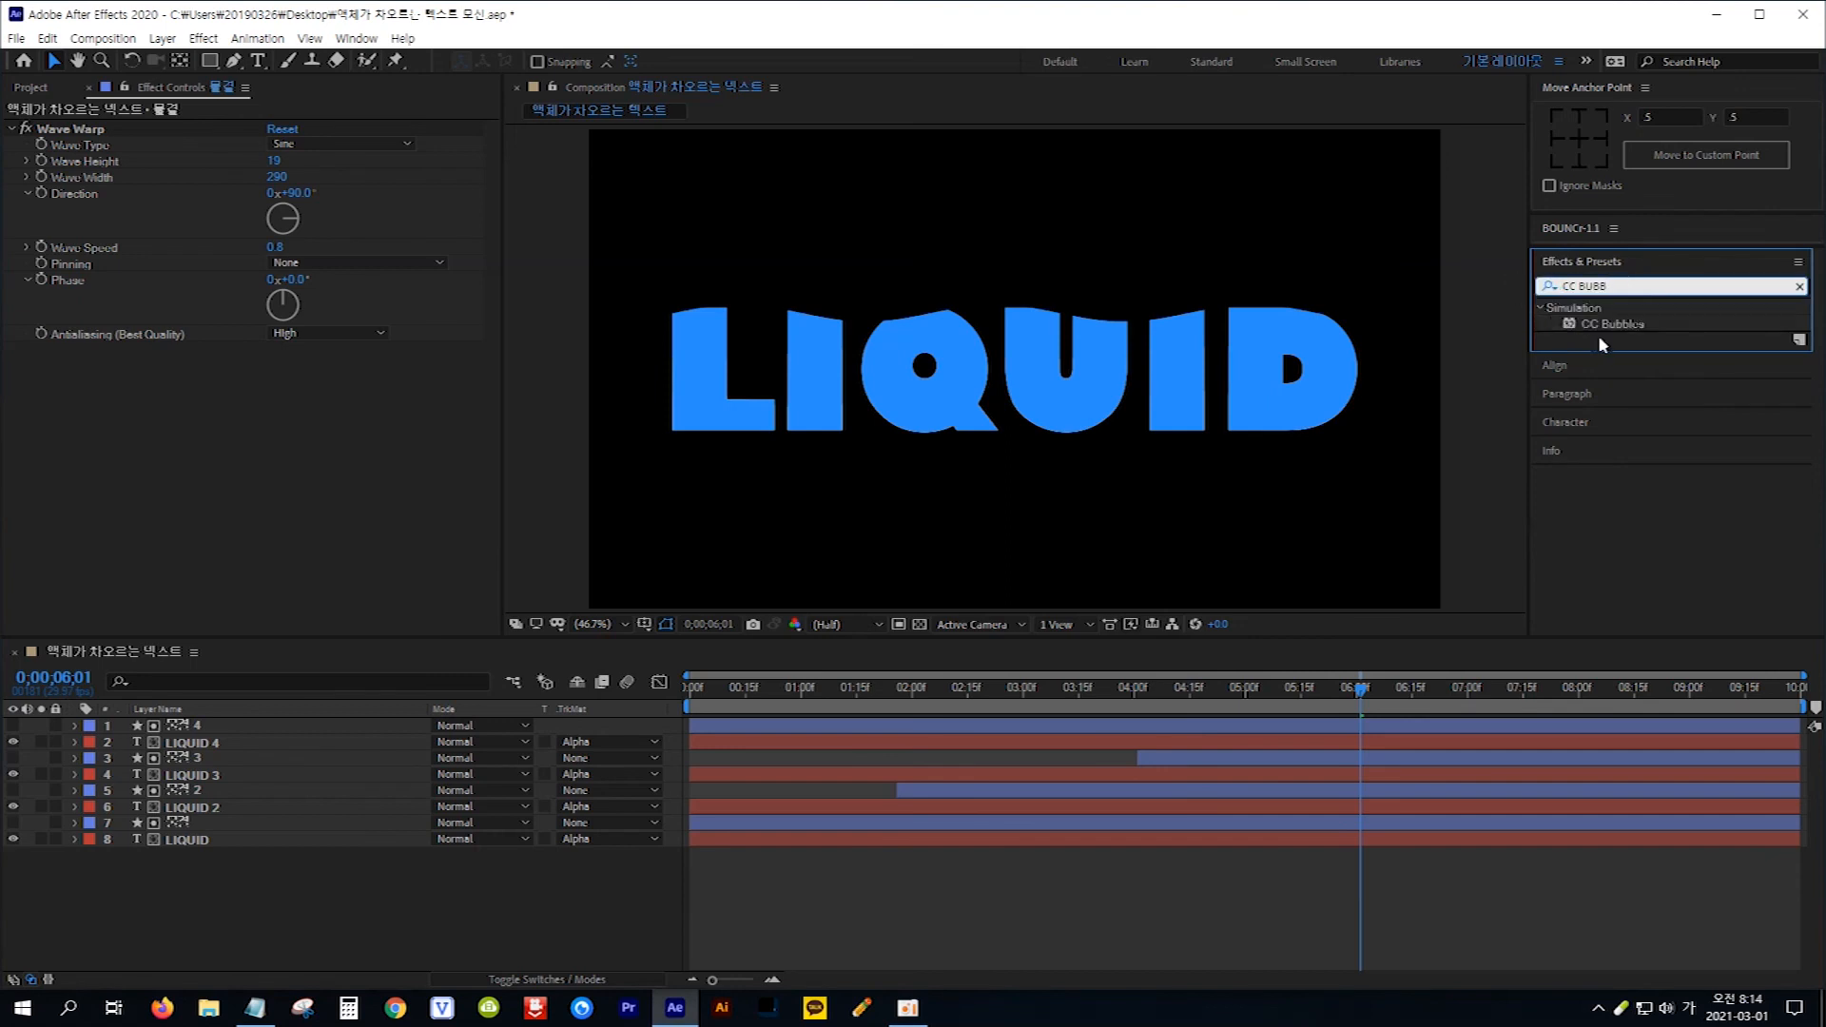
pyautogui.moveTo(1641, 326); pyautogui.dragTo(255, 732)
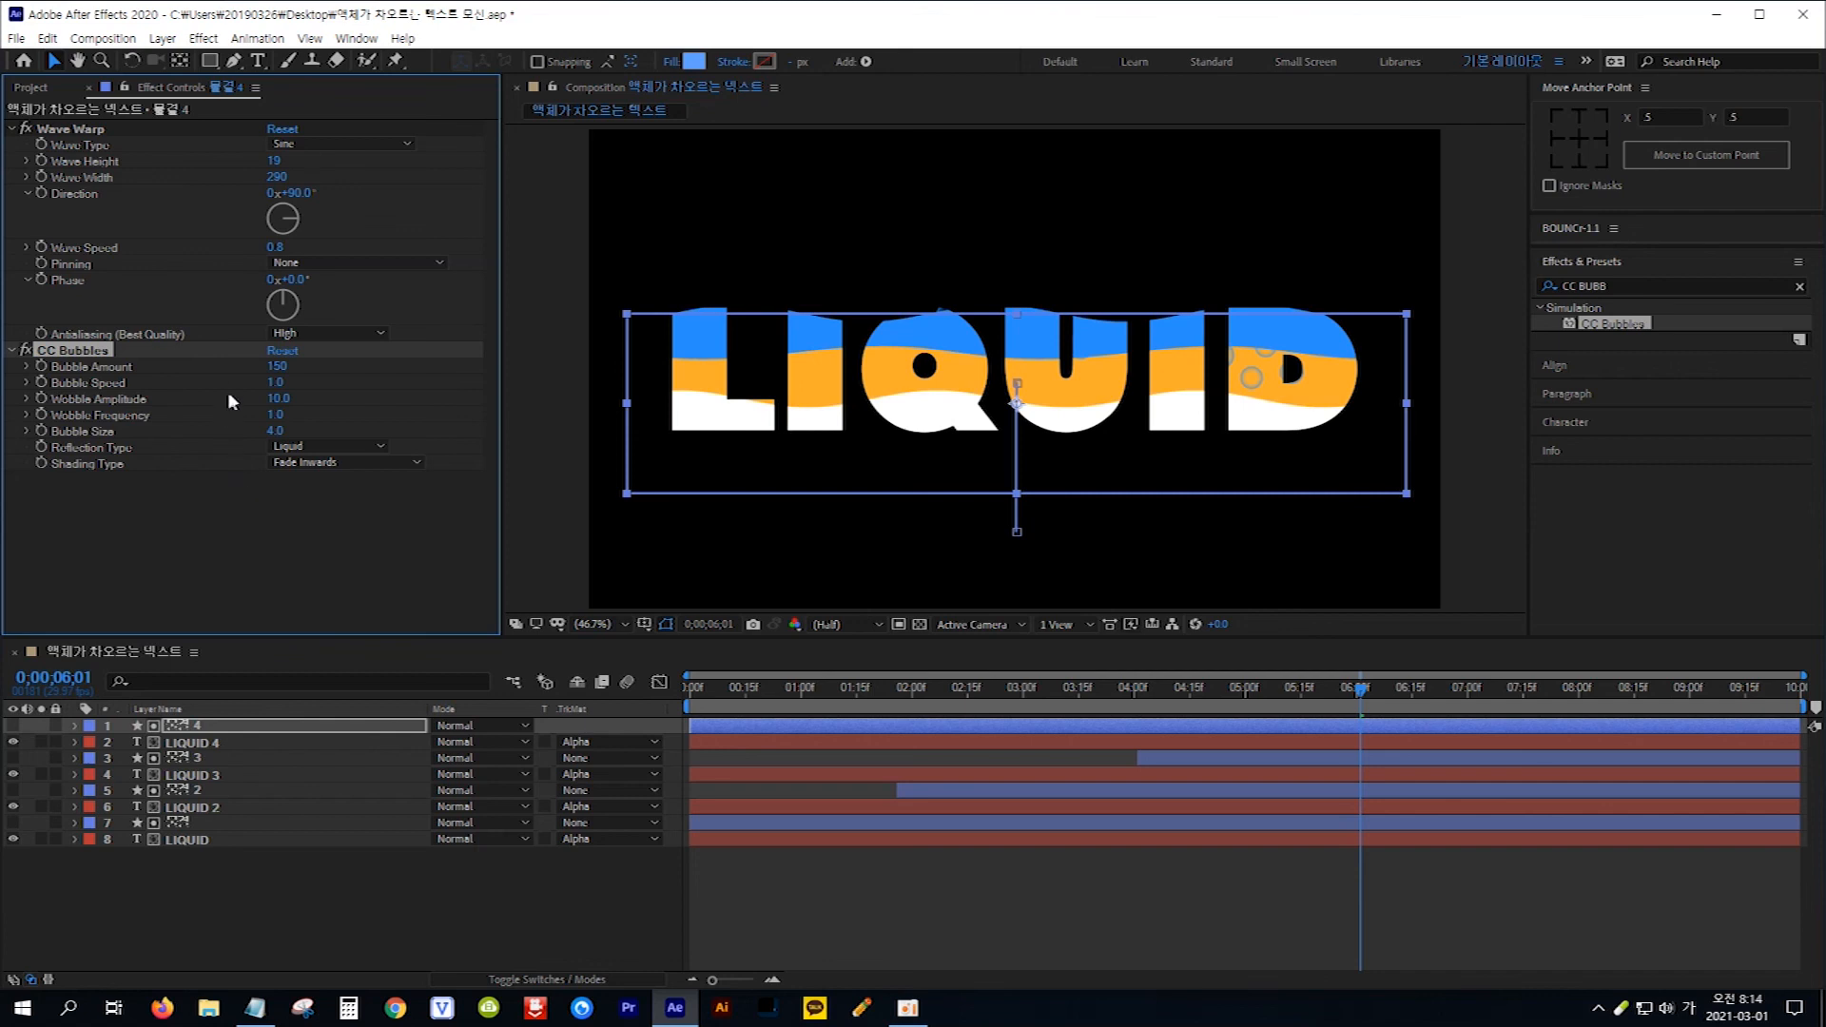
# Step: Set the CC Bubbles Bubble Amount of the 물결 4 layer to 460
pyautogui.click(281, 367)
pyautogui.write('4360')
pyautogui.press('BackSpace')
pyautogui.press('BackSpace')
pyautogui.press('Return')
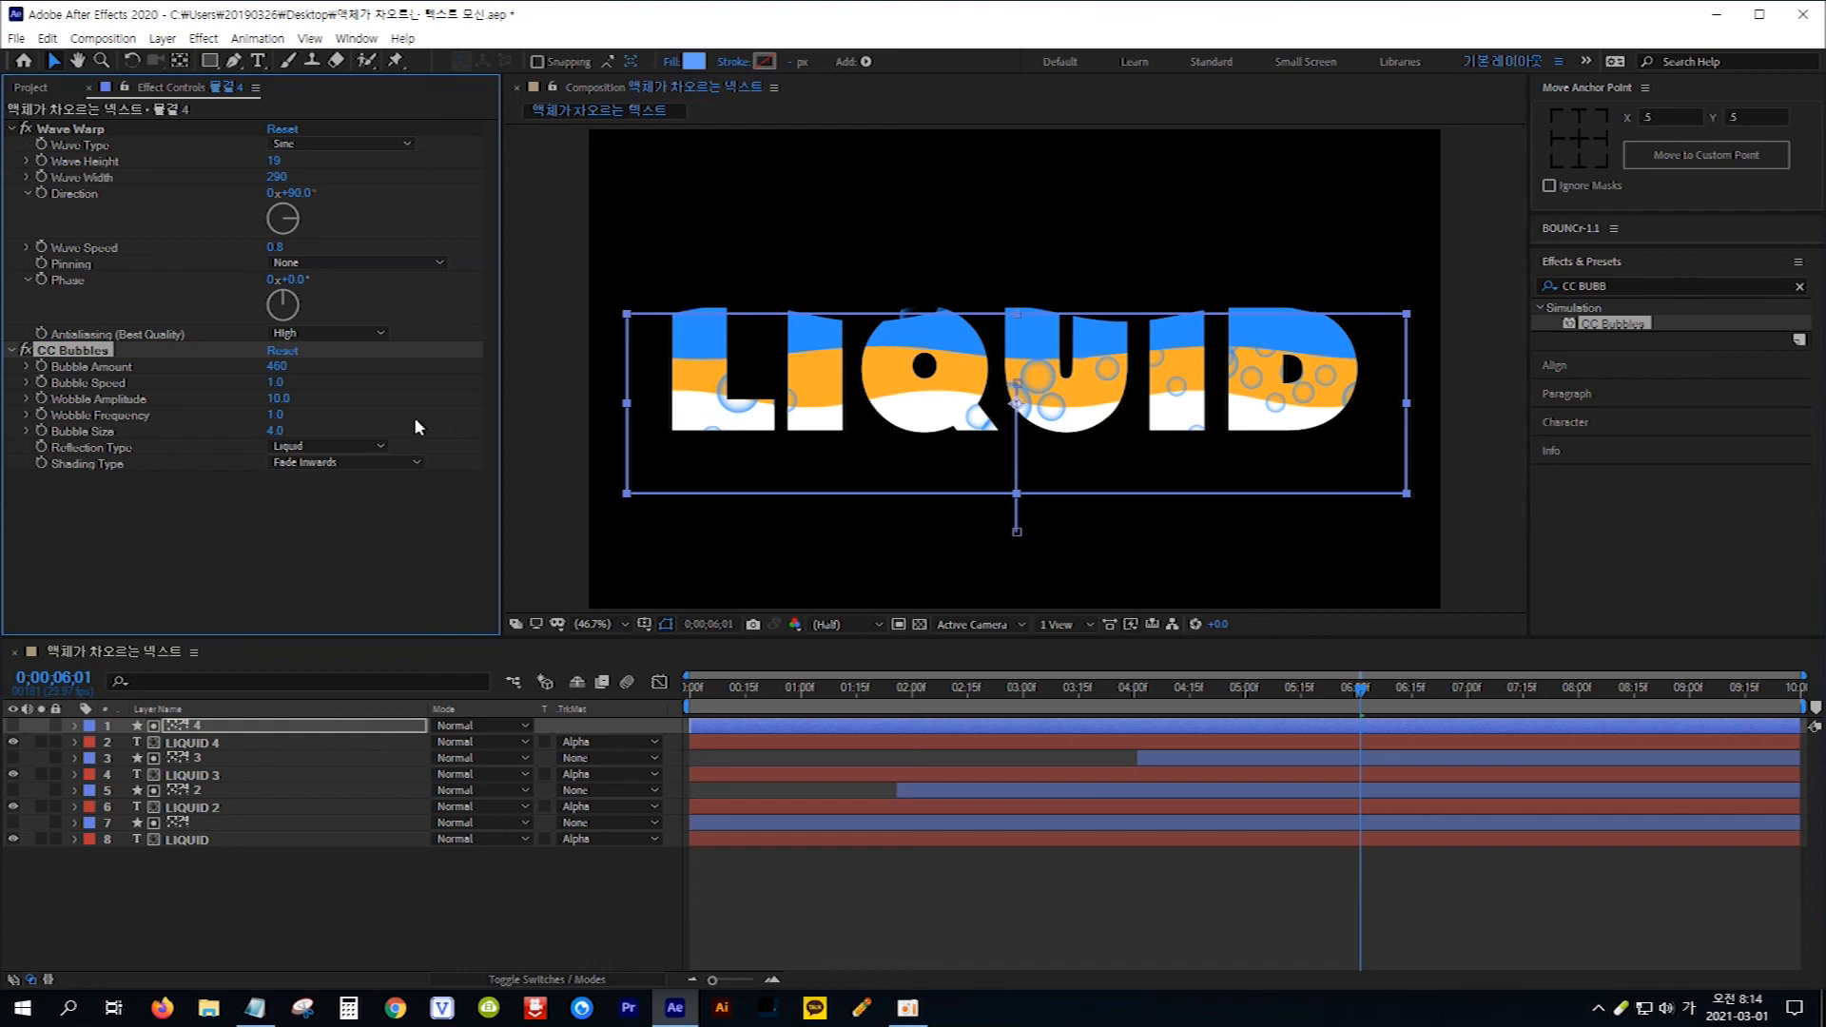
# Step: Set the CC Bubbles Bubble Size of the 물결 4 layer to 2.2 and return to the composition's first frame
pyautogui.click(275, 430)
pyautogui.write('2.2')
pyautogui.press('Return')
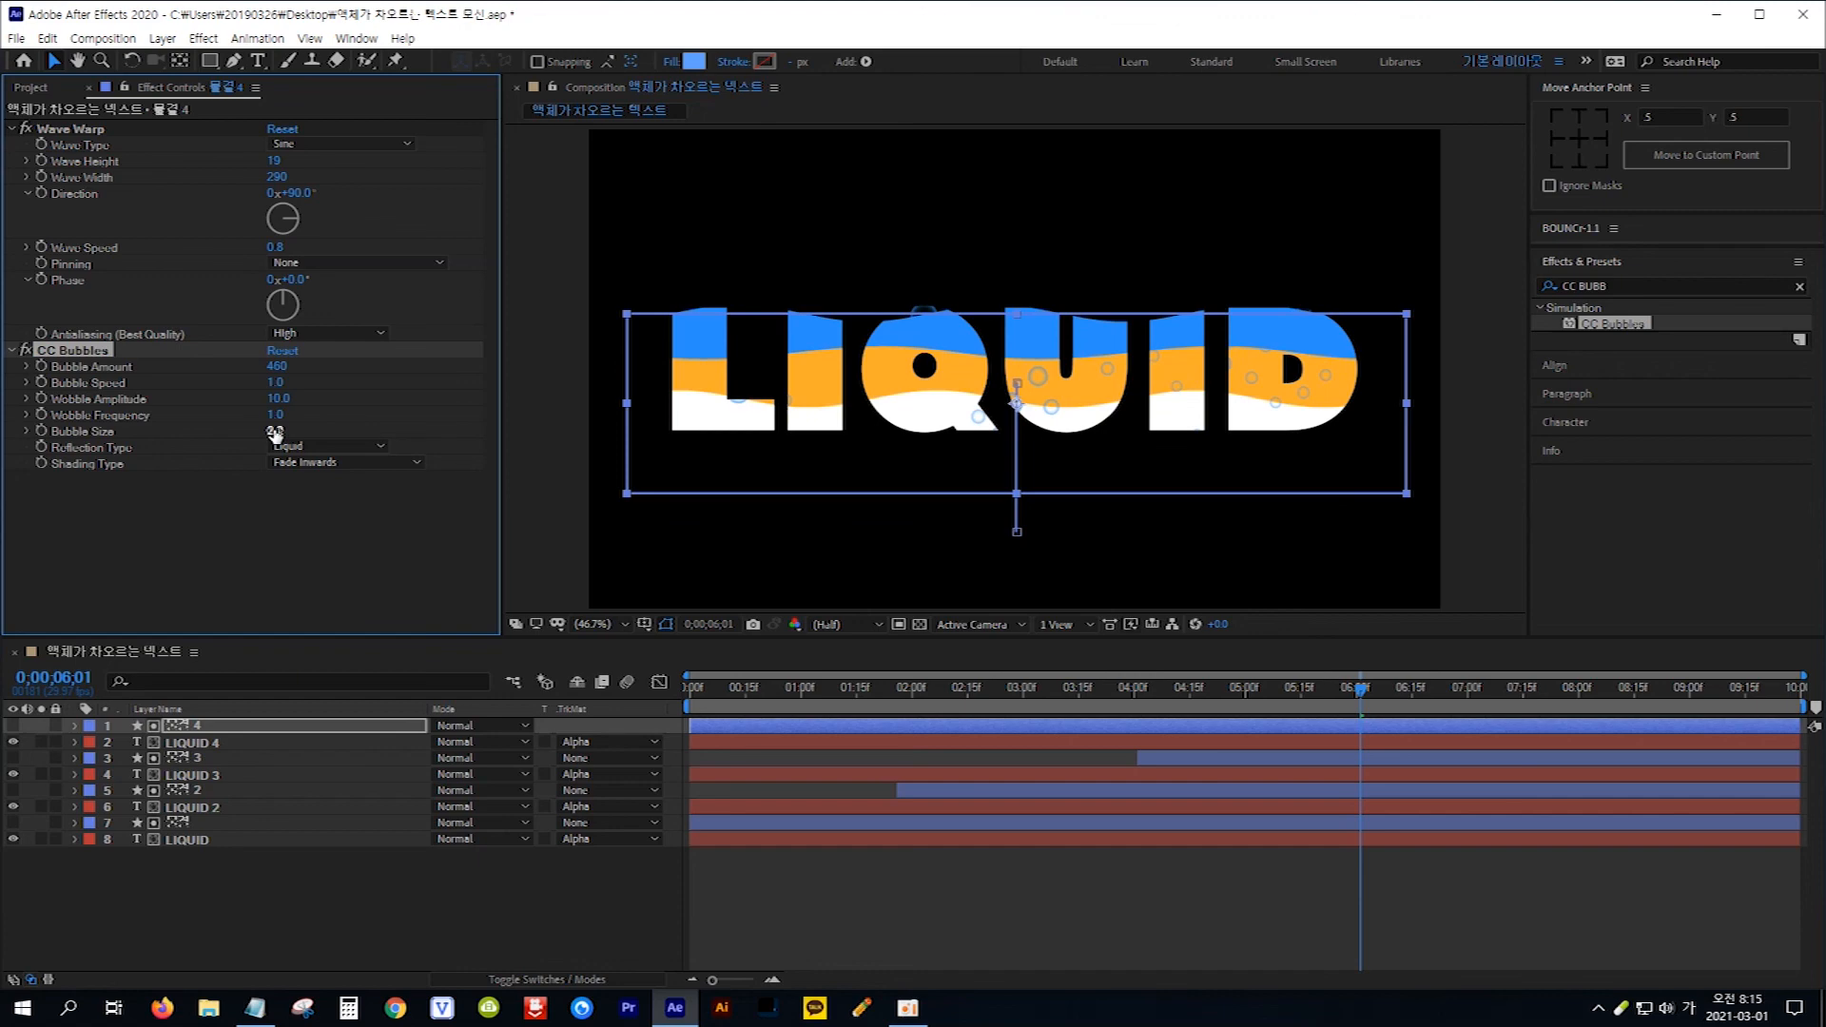
pyautogui.press('Home')
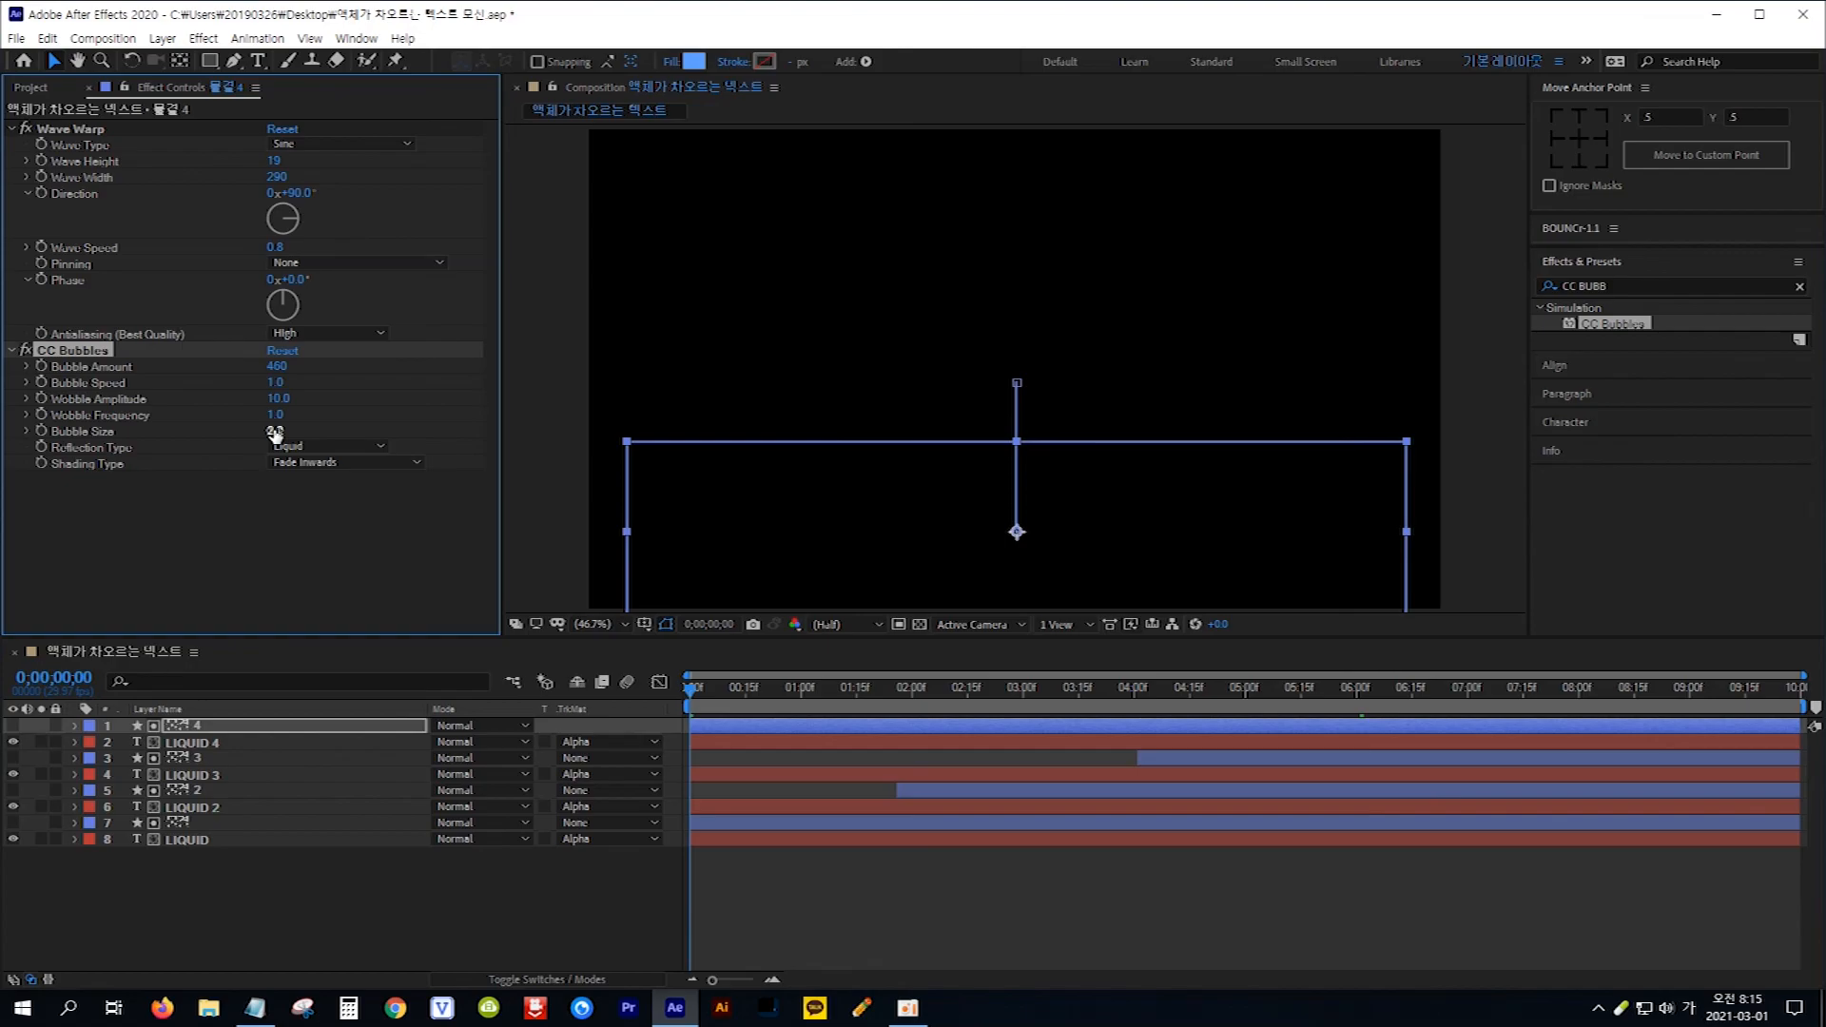